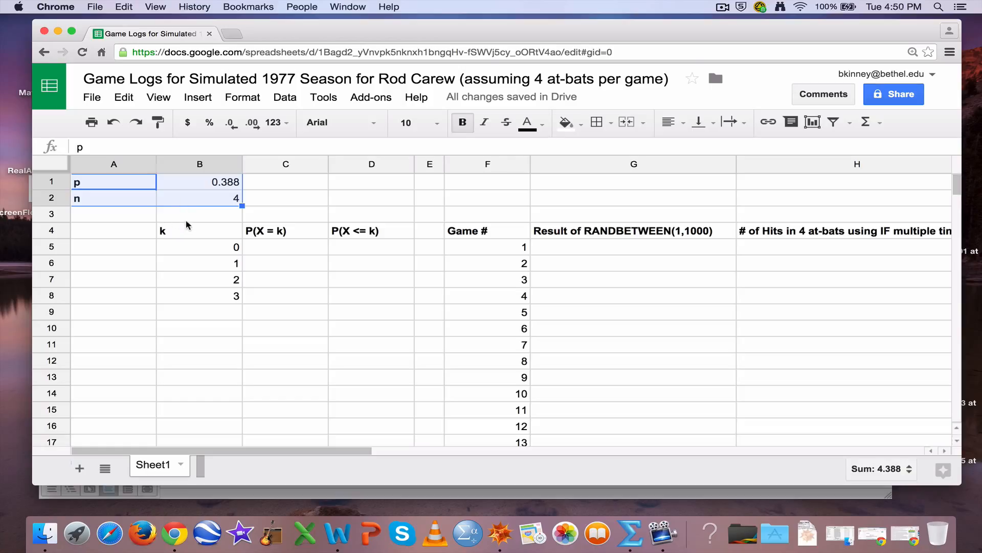
Step: Complete the list of k values by entering 4 in cell B9
click(164, 204)
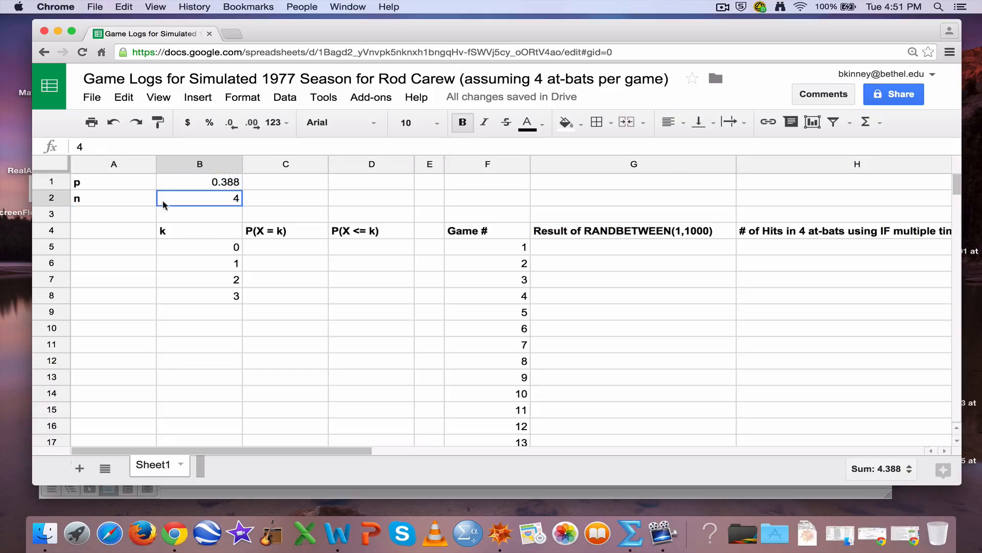
click(212, 307)
text(4)
key(Return)
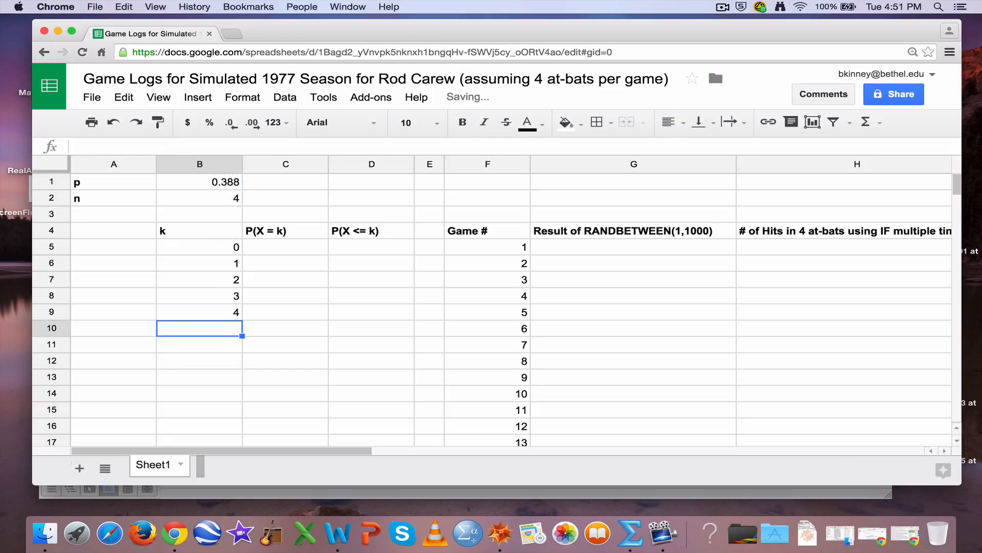
click(266, 247)
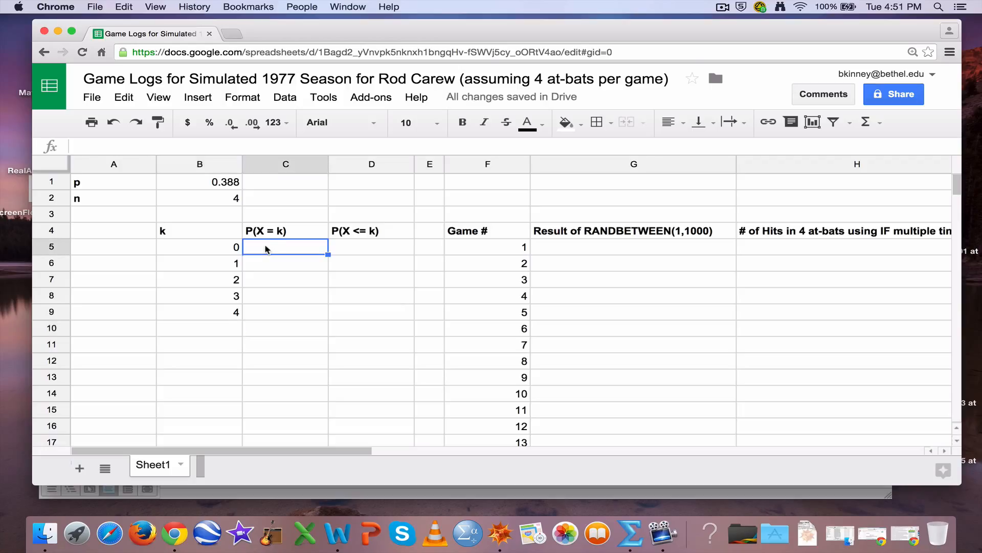
click(267, 235)
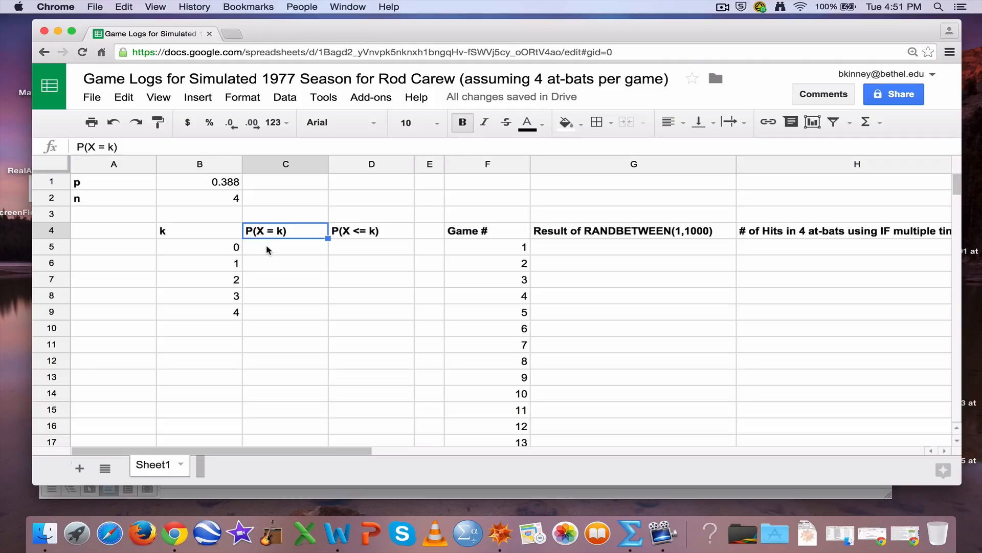
drag(230, 247, 231, 311)
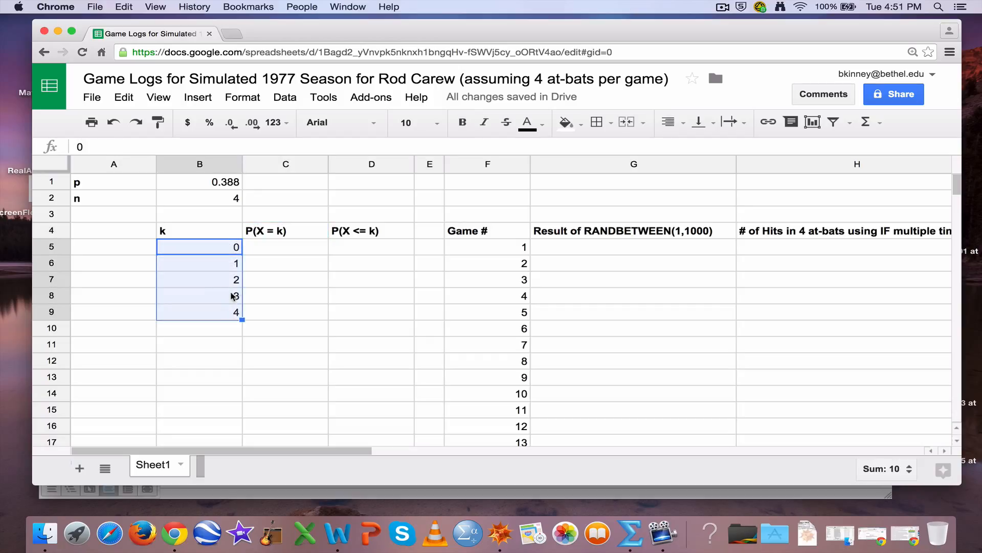
click(362, 232)
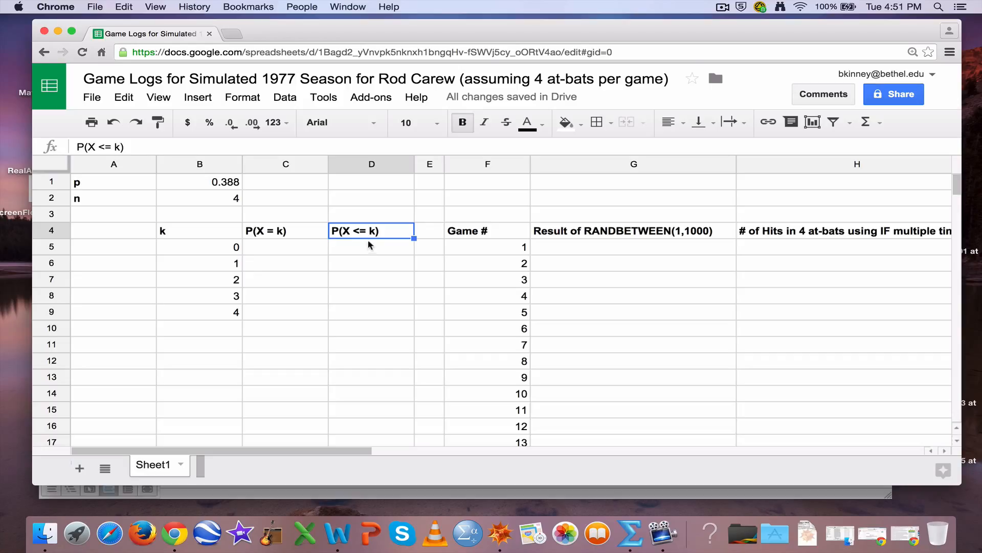
Step: Enter the formula =BINOMDIST(B5,$B$2,$B$1,false) in C5, the first cell under P(X = k)
click(322, 246)
text(=)
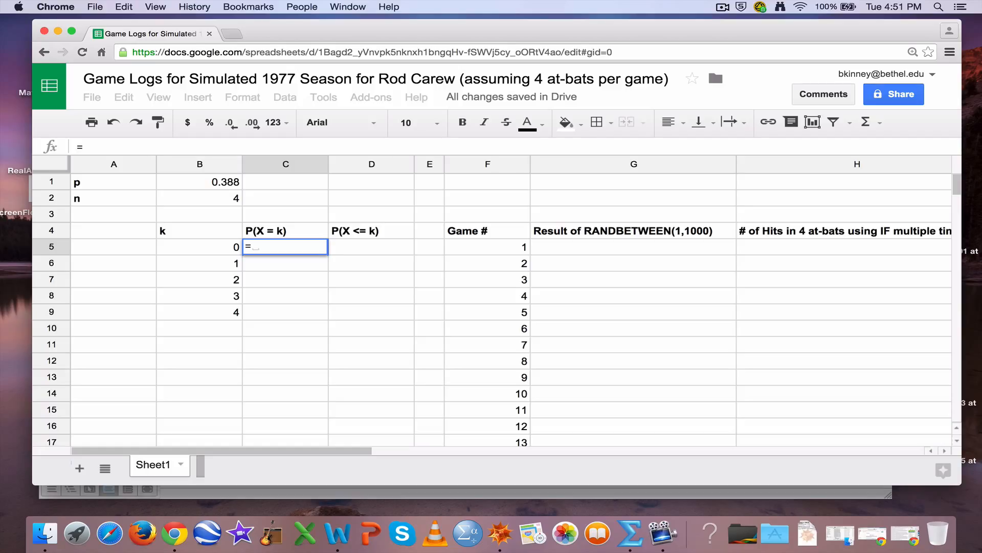
text(BIN)
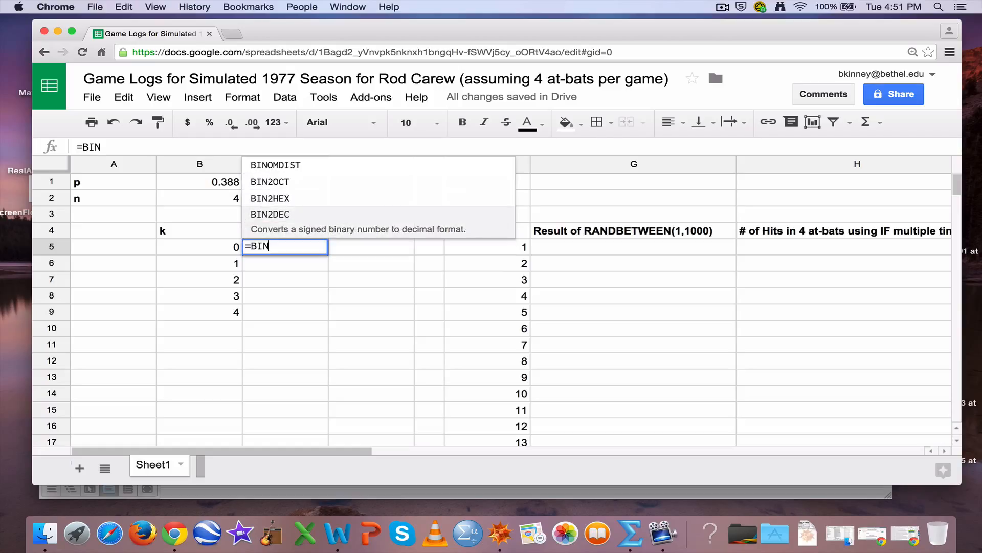
text(OMDIST()
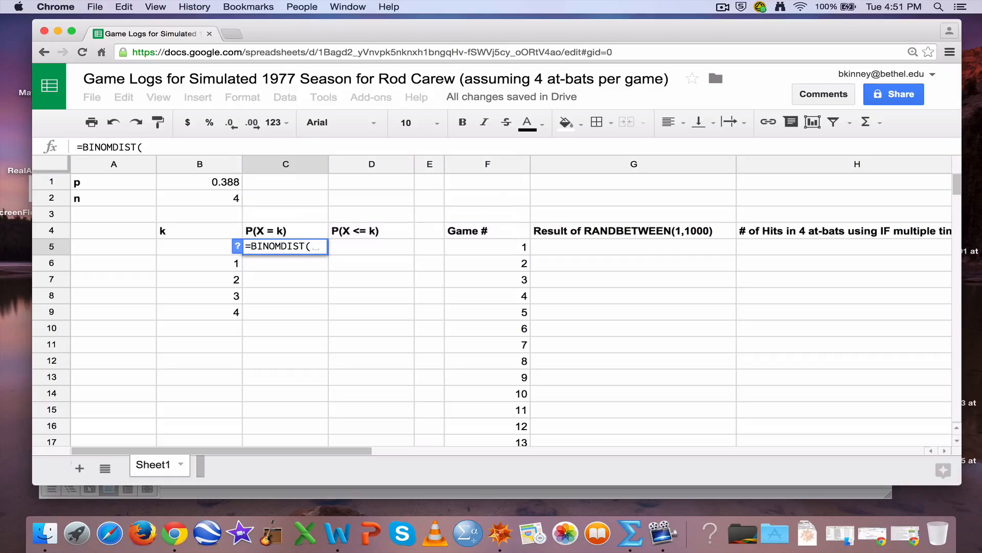
click(238, 250)
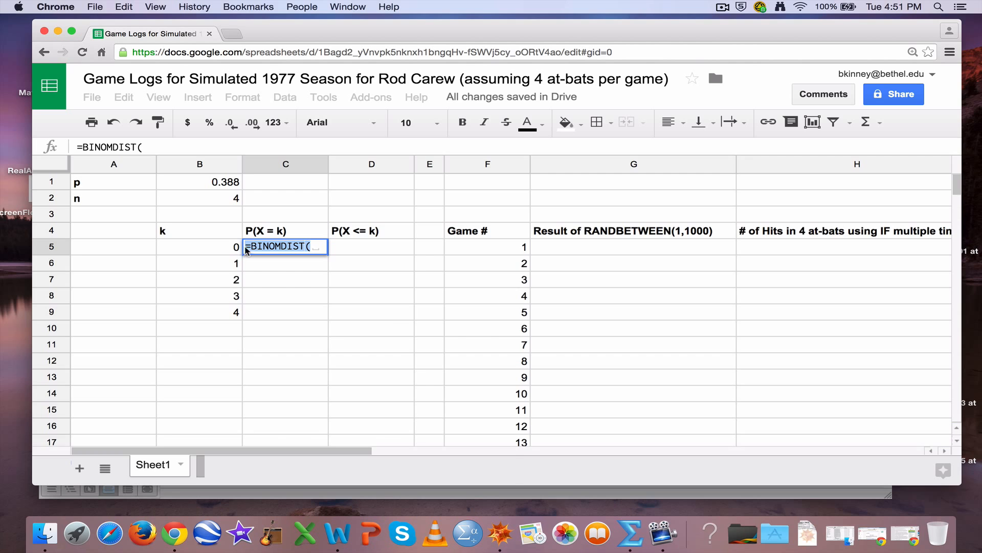
click(311, 246)
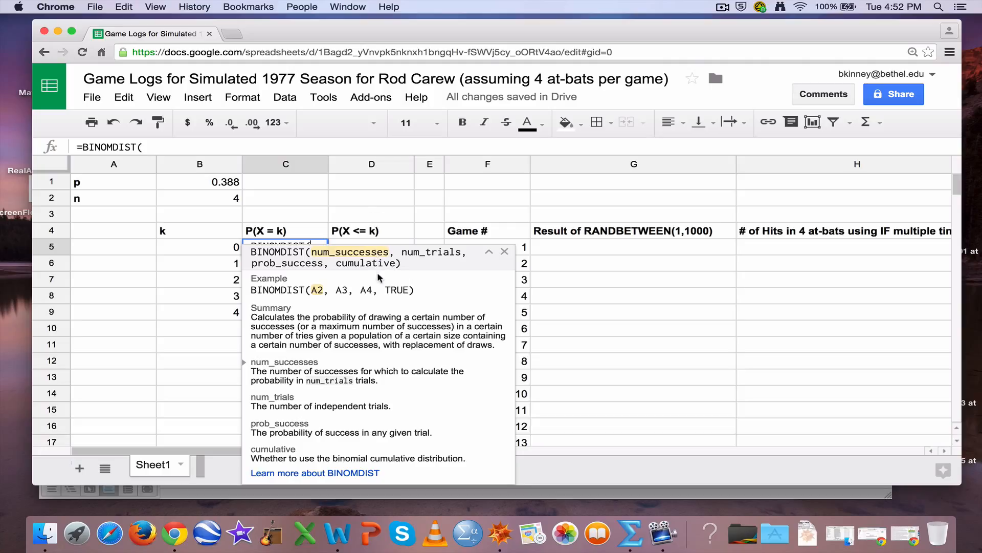
click(224, 249)
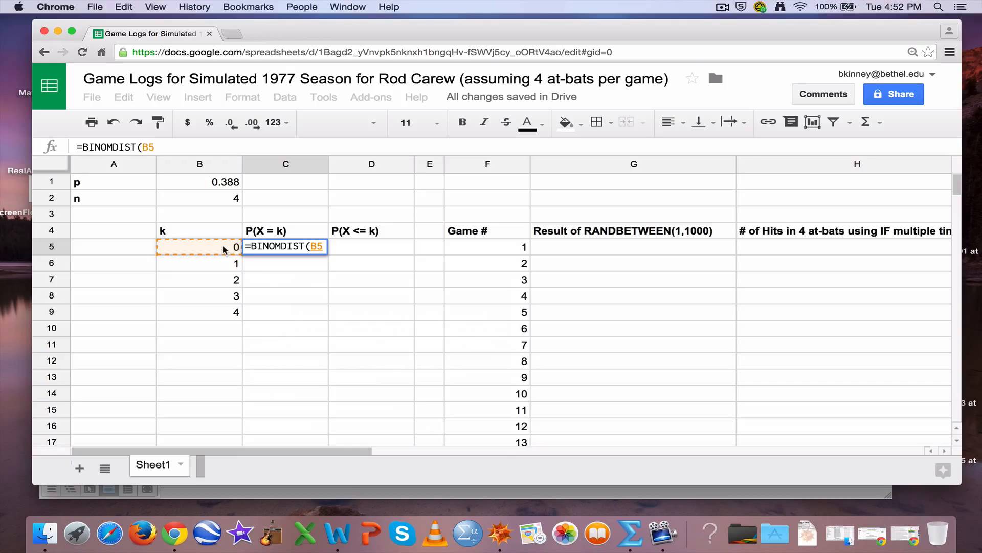
text(,)
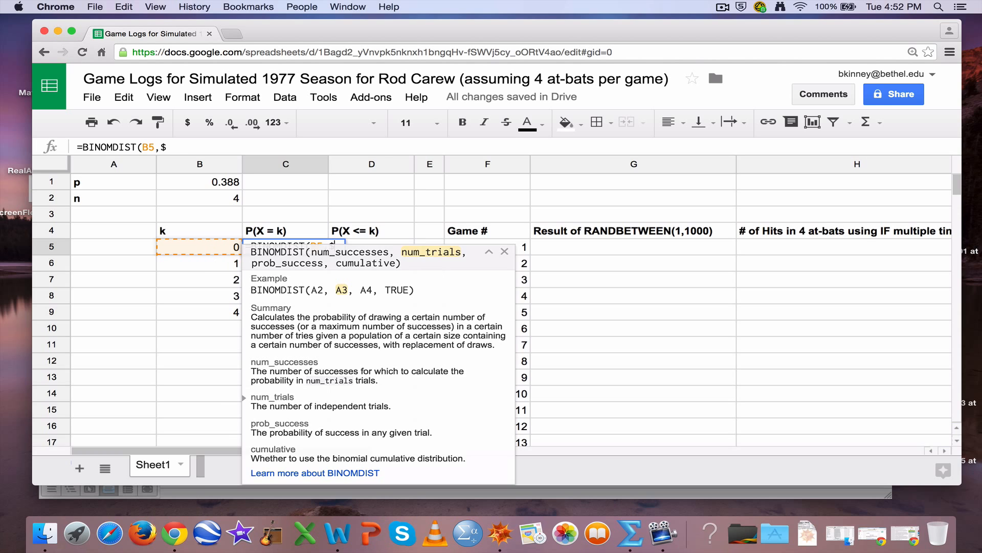
text($B$2)
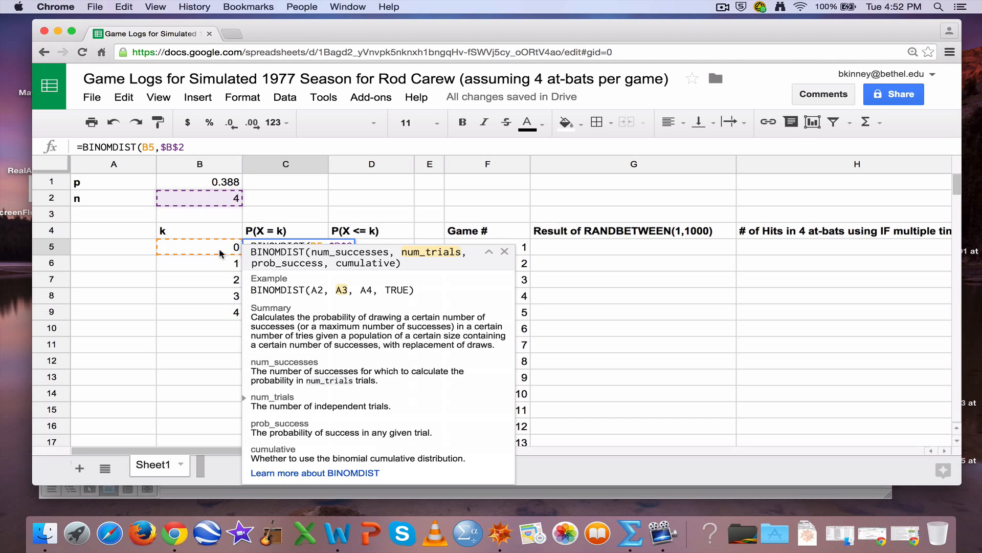
text(,)
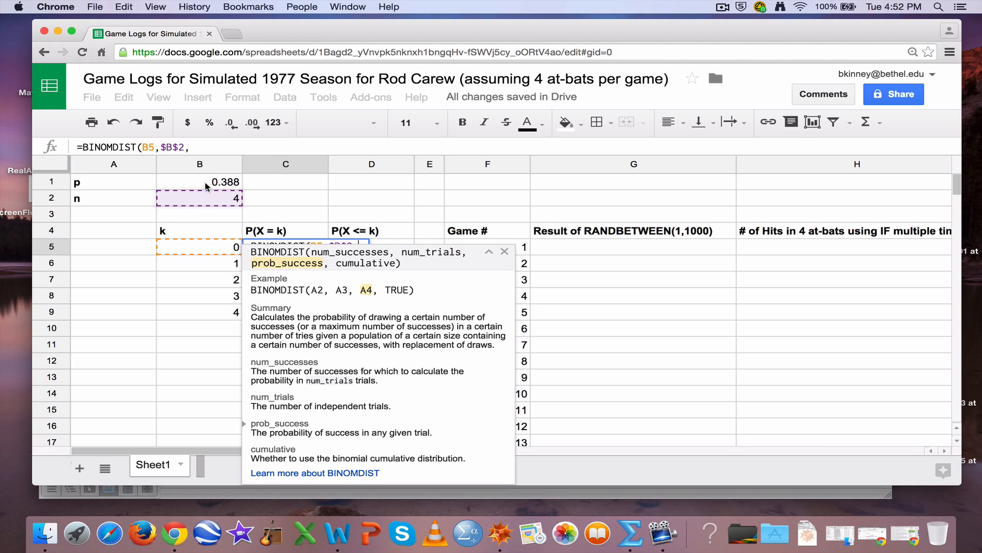
text($B$1)
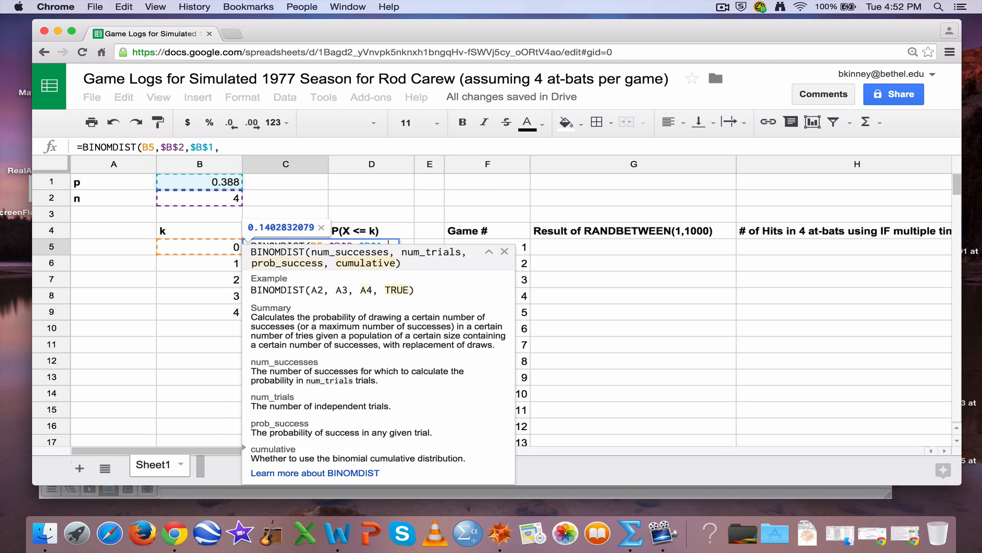
text(,false))
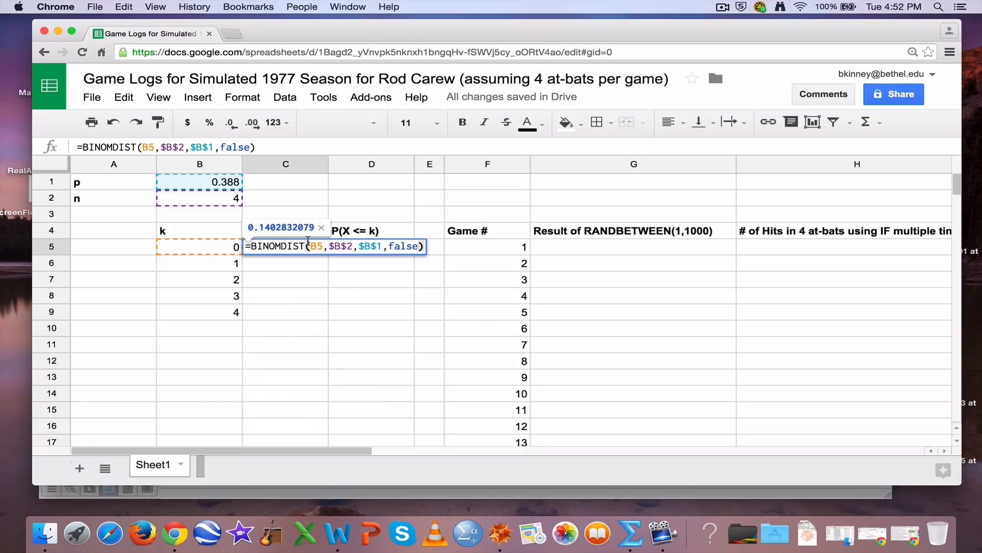
key(Return)
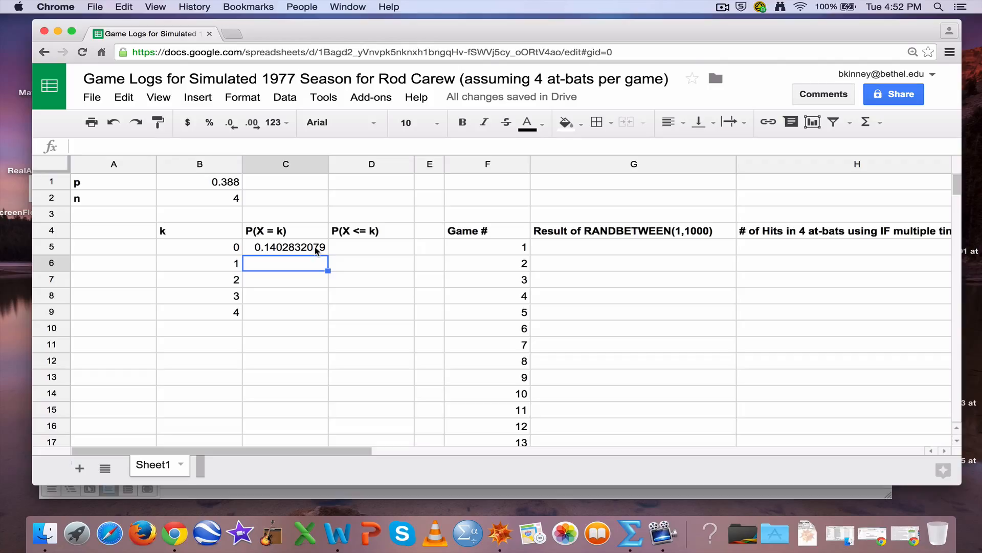
Step: Copy the P(X = k) formula from C5 into cells C6 through C9
click(316, 250)
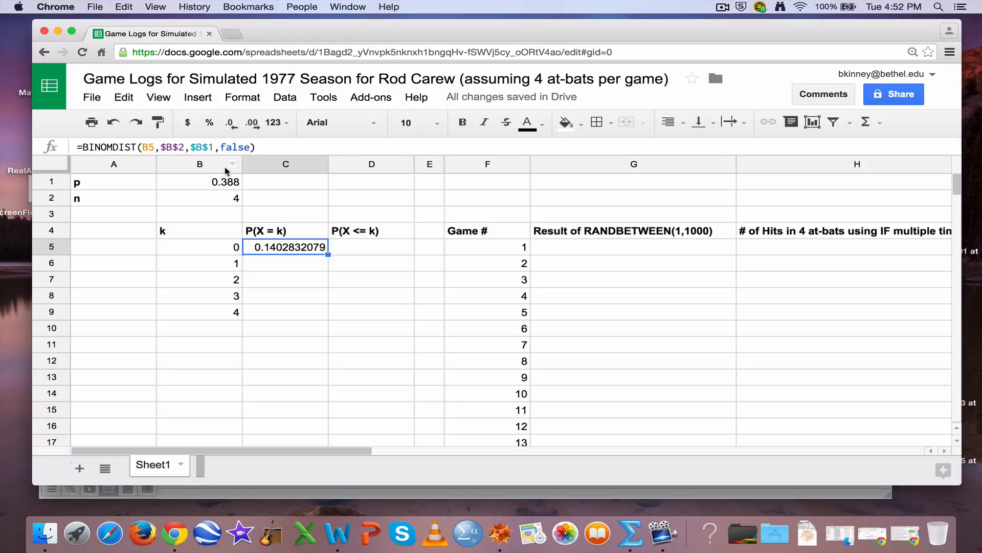
key(super+c)
key(Down)
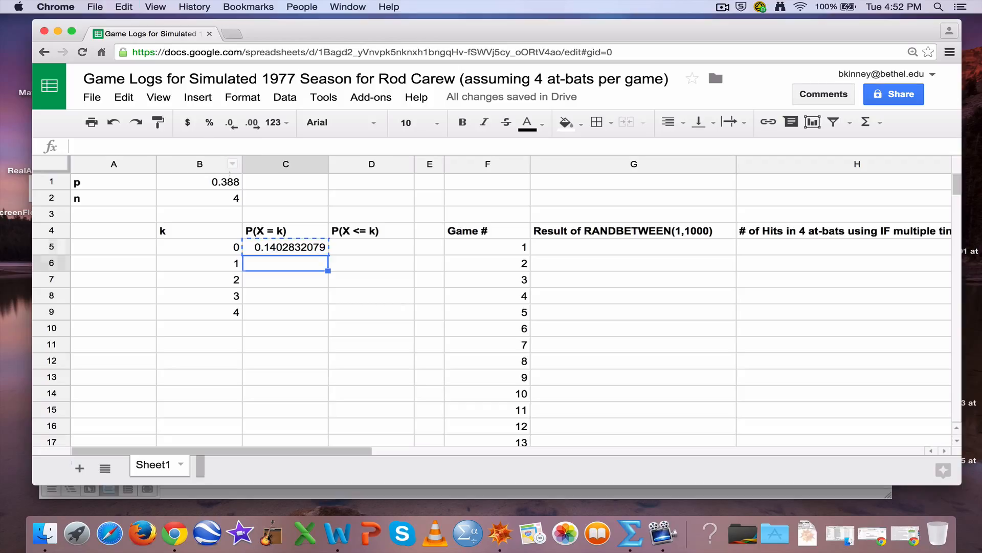
key(super+v)
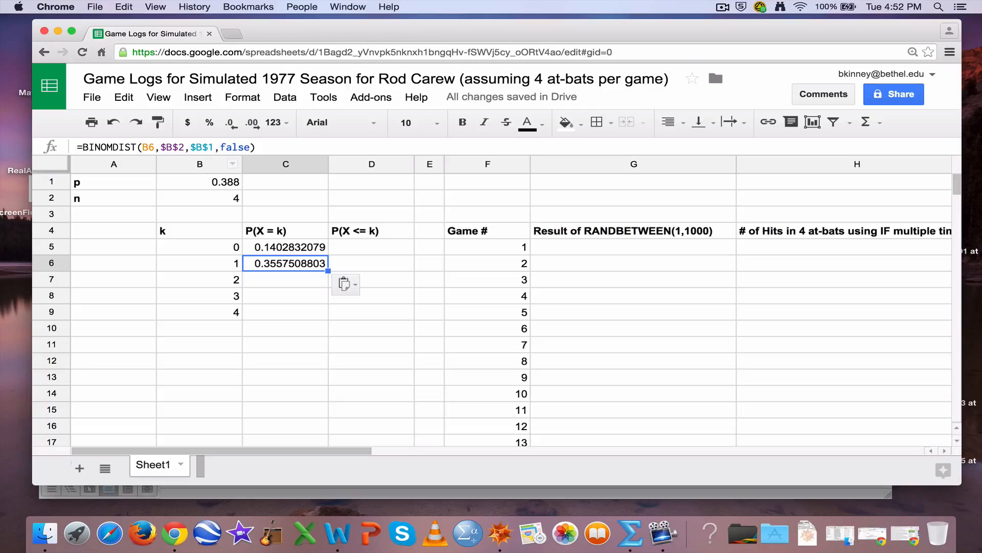
key(Down)
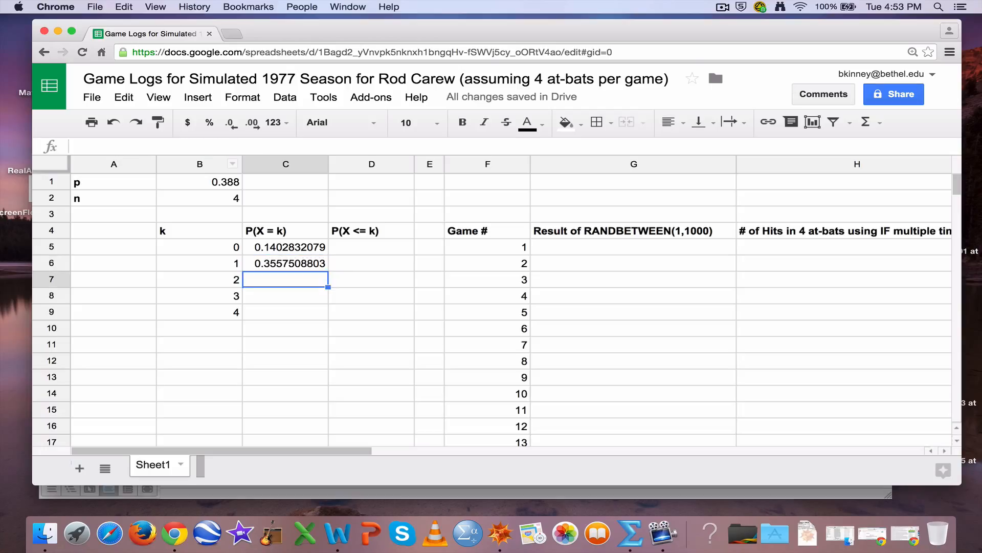
key(super+v)
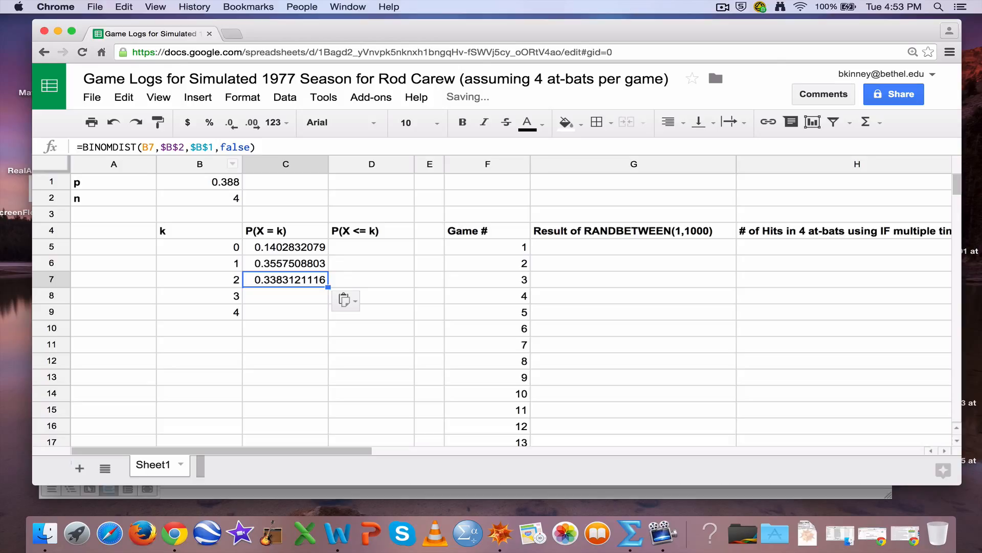
key(Down)
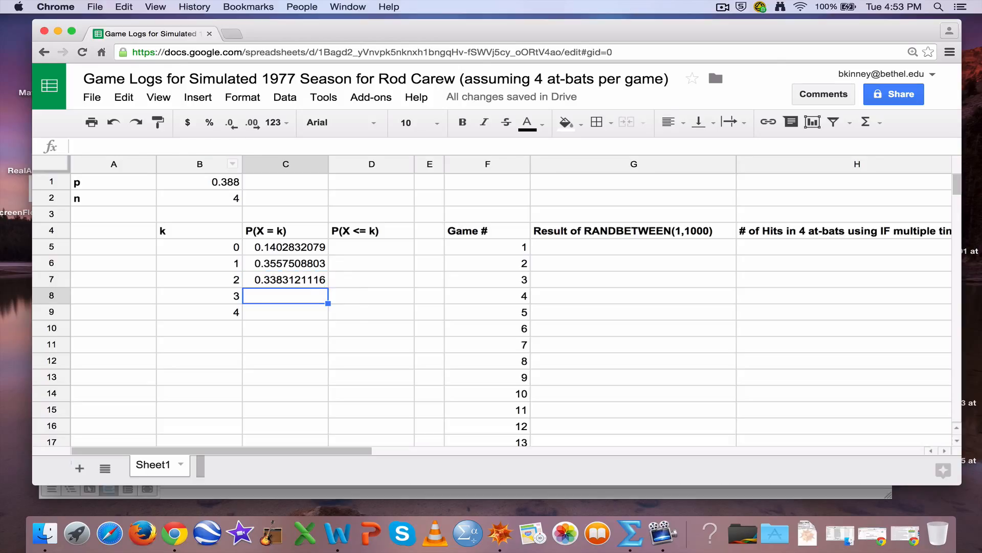
key(super+v)
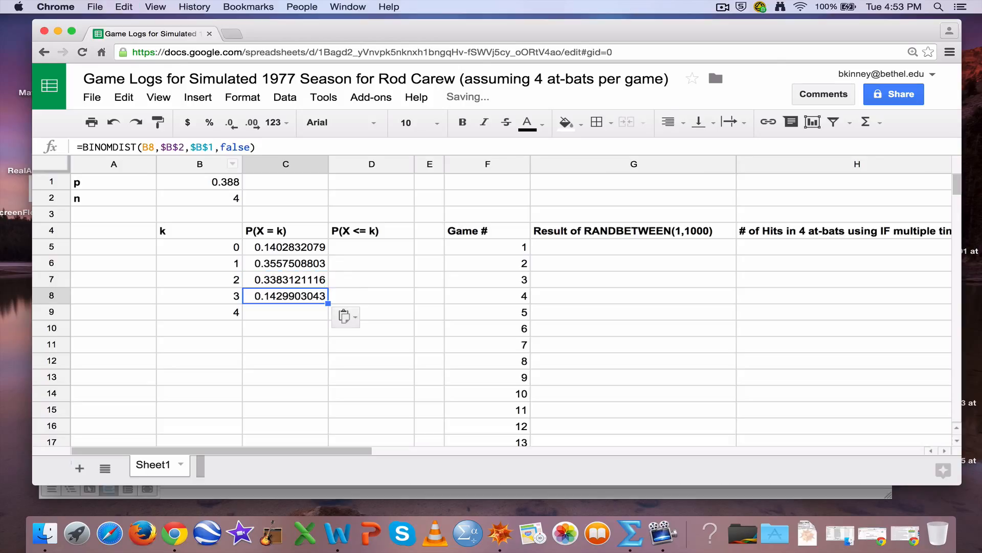
key(Down)
key(super+v)
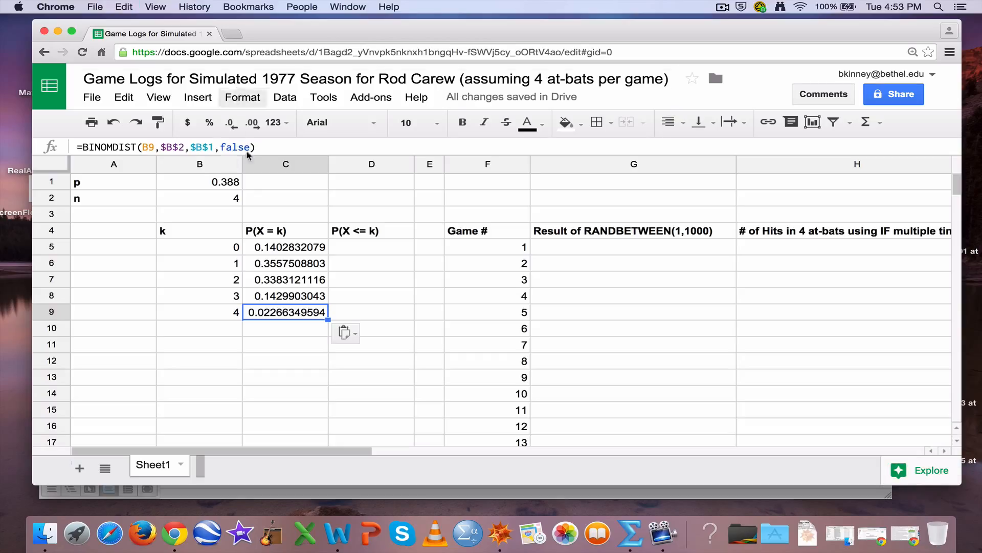
Step: Enter the cumulative formula =BINOMDIST(B5,$B$2,$B$1,true) in D5, the first cell under P(X <= k)
click(349, 247)
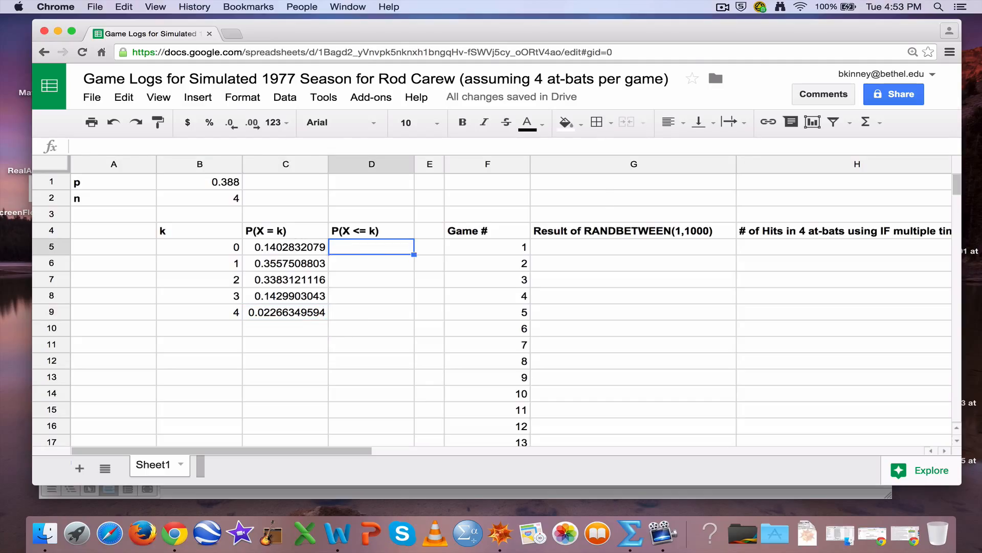
text(=BINOMDIST()
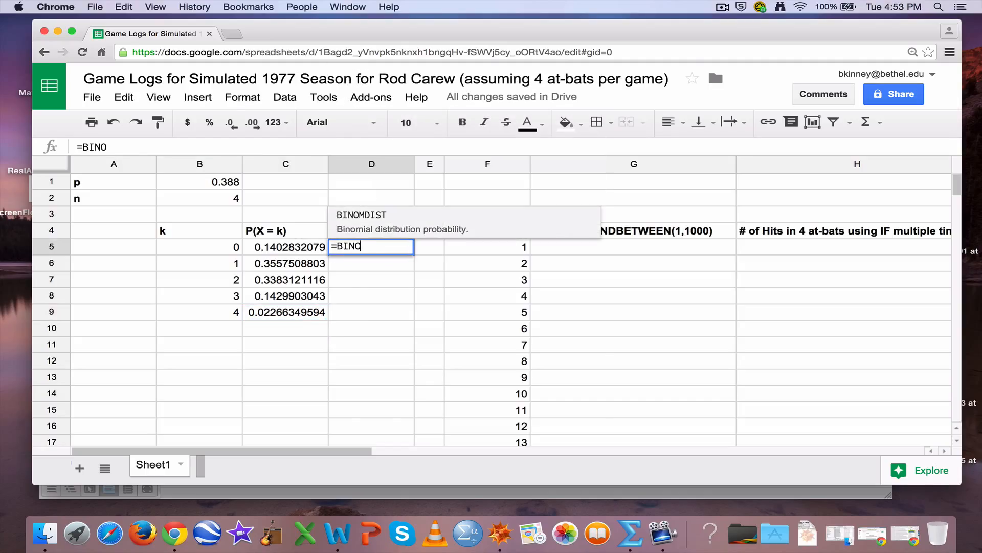
click(235, 247)
text(,)
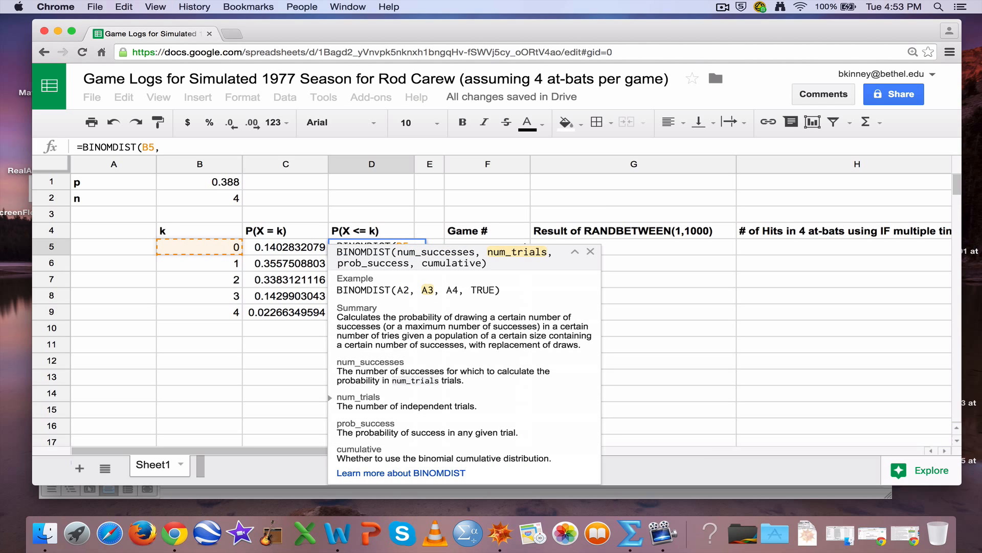
text($B$)
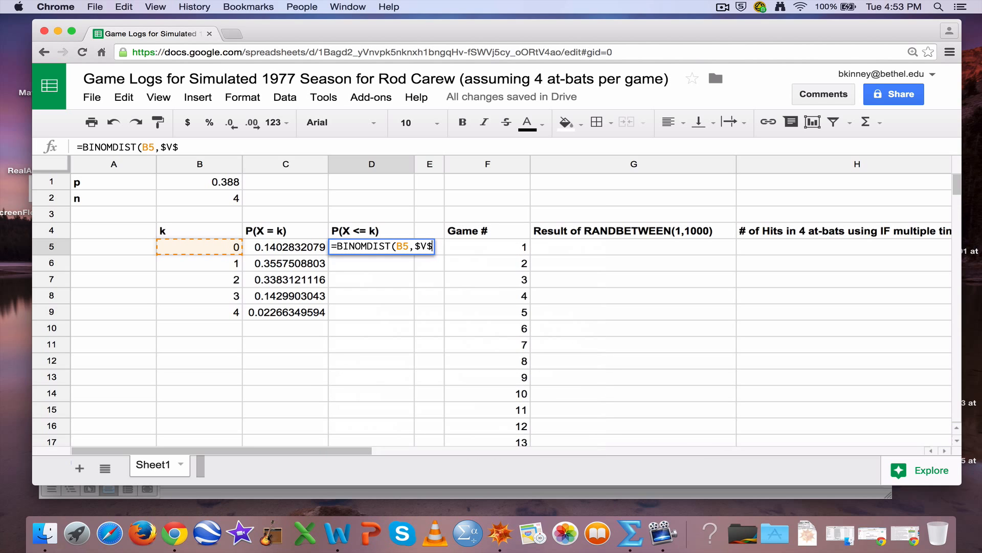
key(BackSpace)
key(BackSpace)
text(B)
key(BackSpace)
text(B$2,$B$)
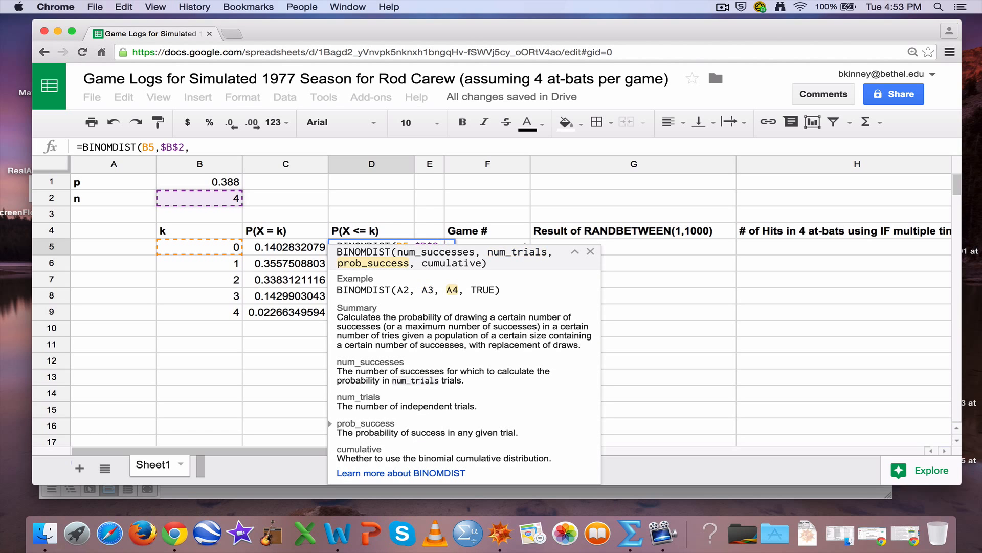
text(1,)
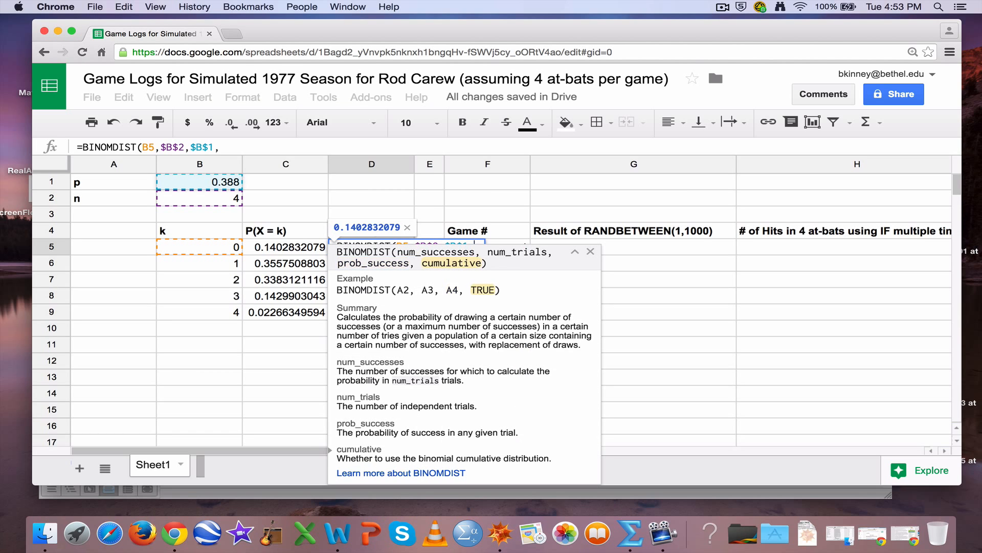
text(true))
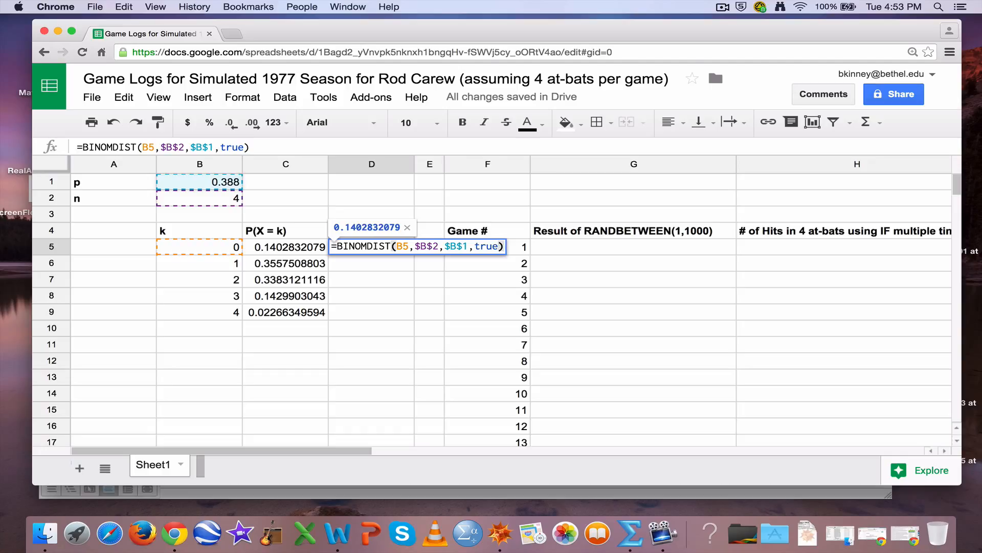
key(Return)
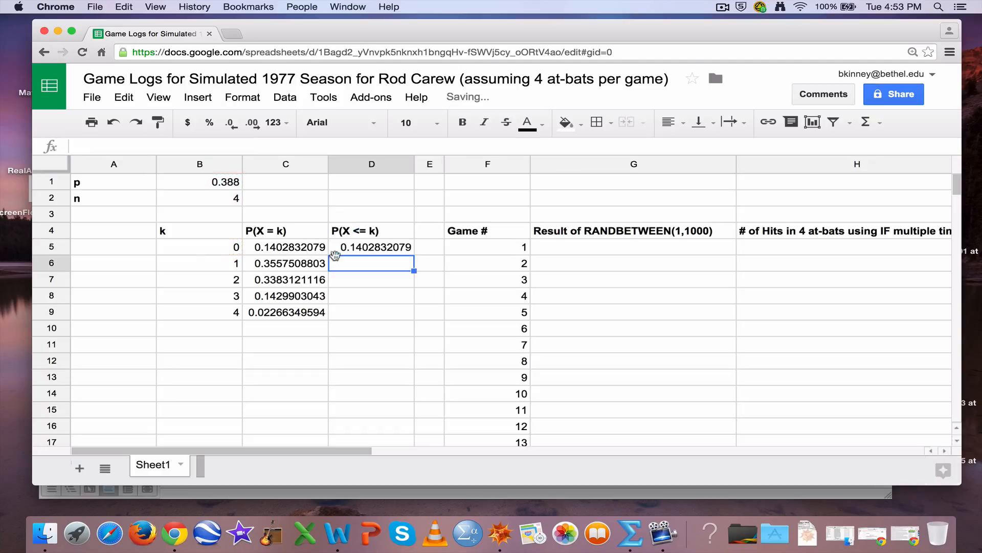
Step: Copy the cumulative P(X <= k) formula from D5 into cells D6 through D9
click(385, 249)
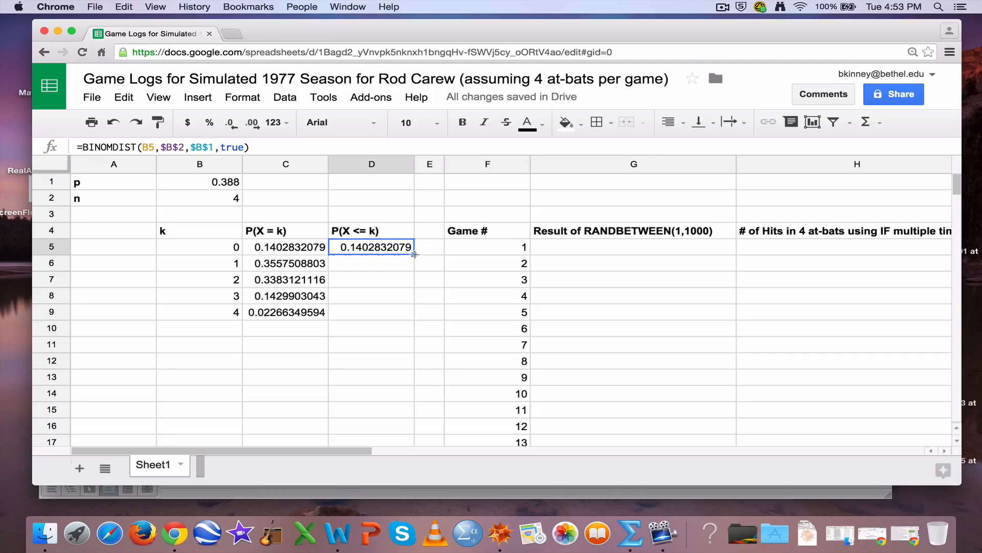
drag(414, 255, 412, 311)
click(341, 265)
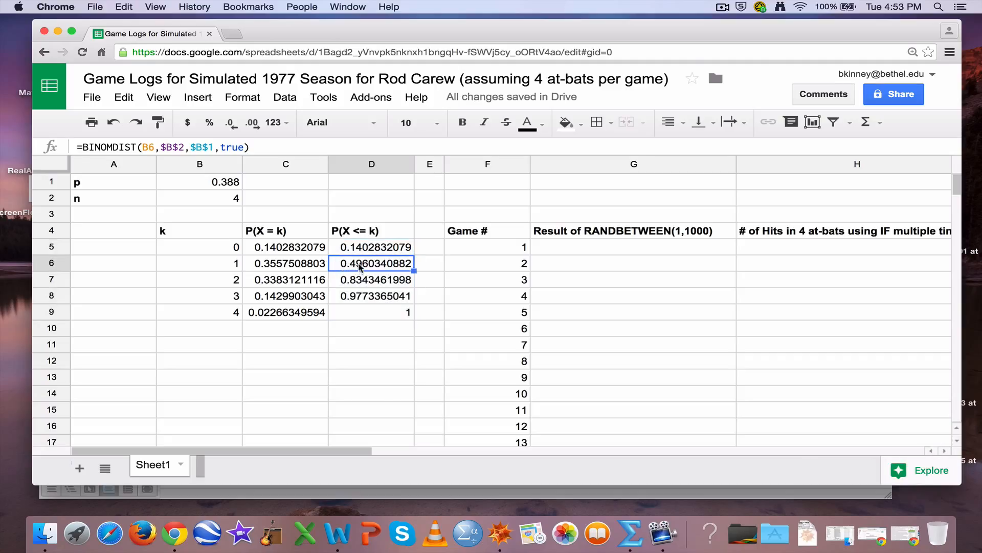
Step: Compare the P(X = k) values with the cumulative P(X <= k) values row by row to examine how they accumulate
click(352, 250)
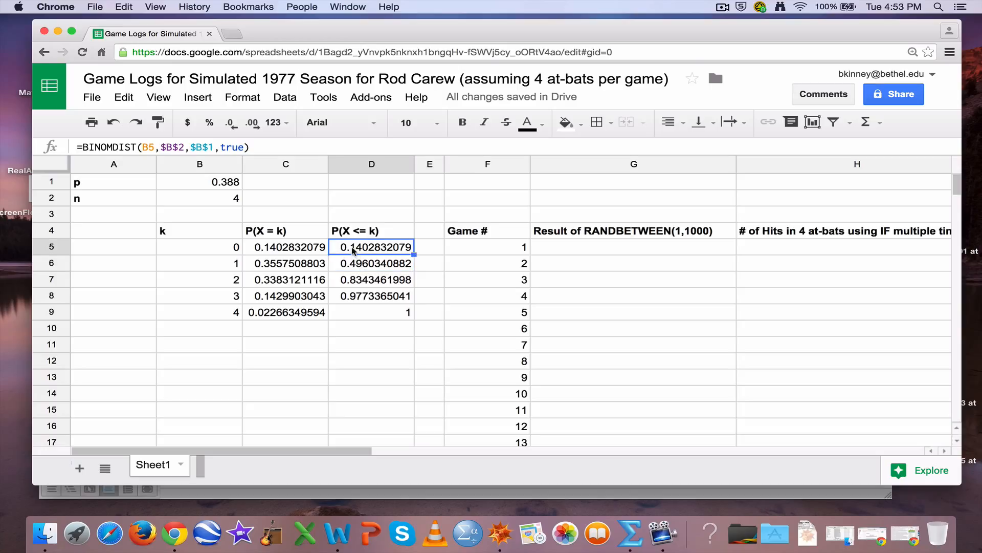
click(310, 266)
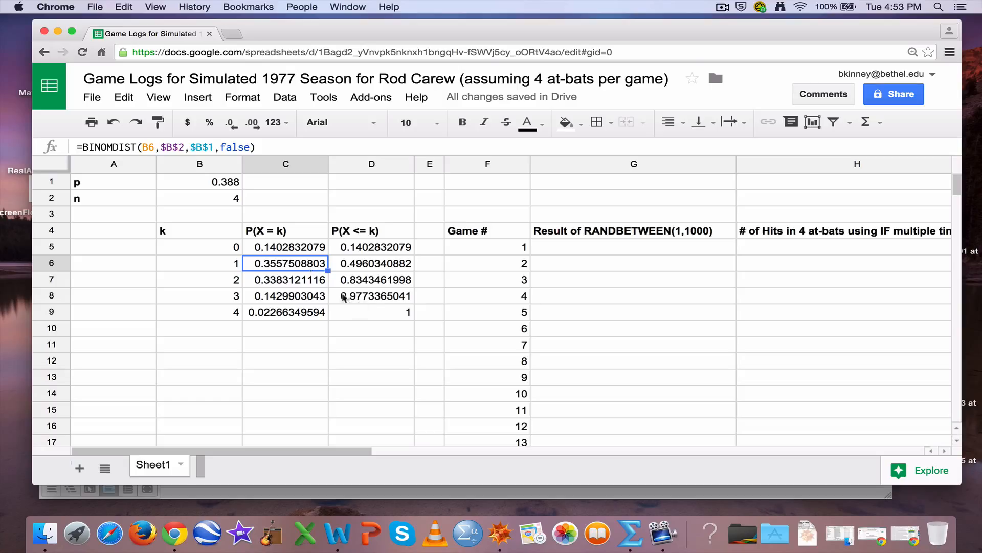
click(366, 251)
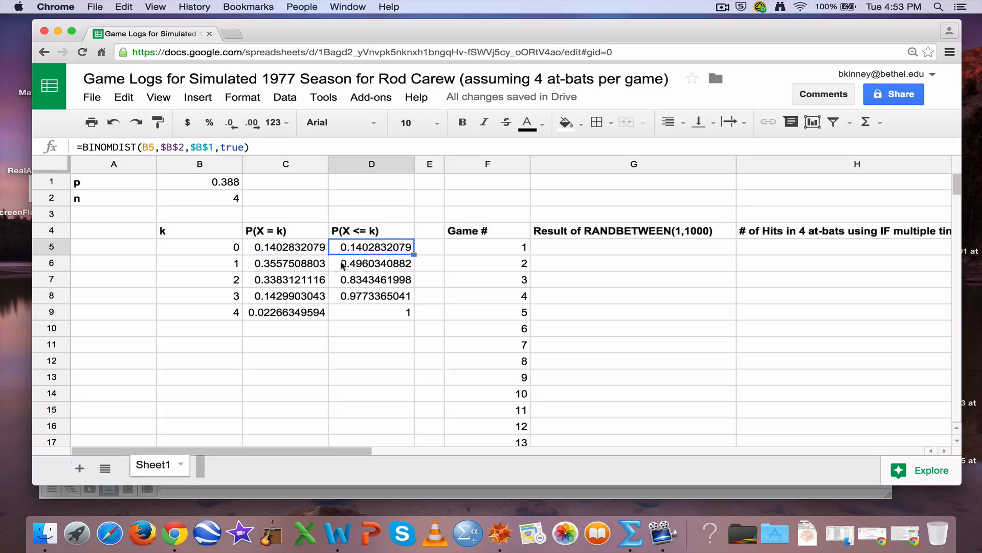
click(315, 267)
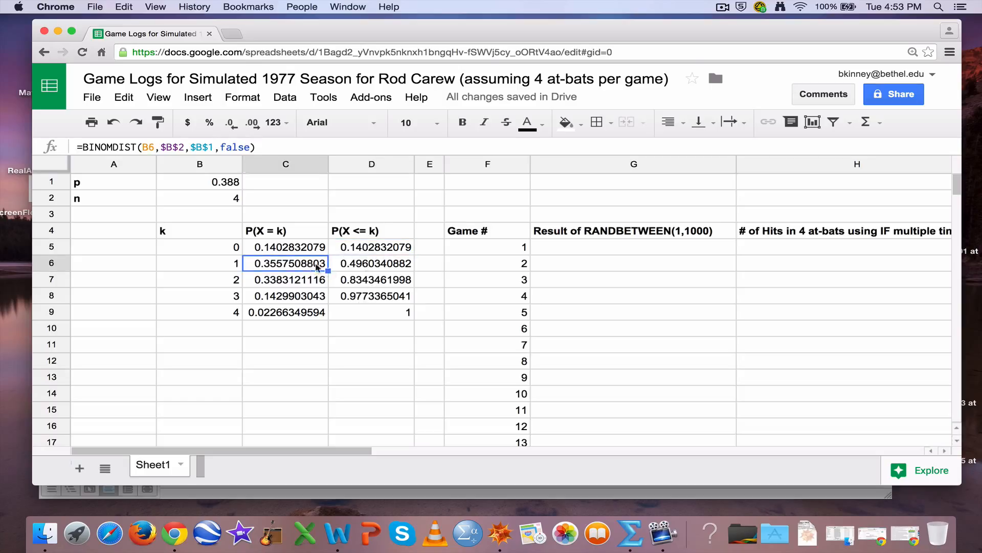
click(350, 265)
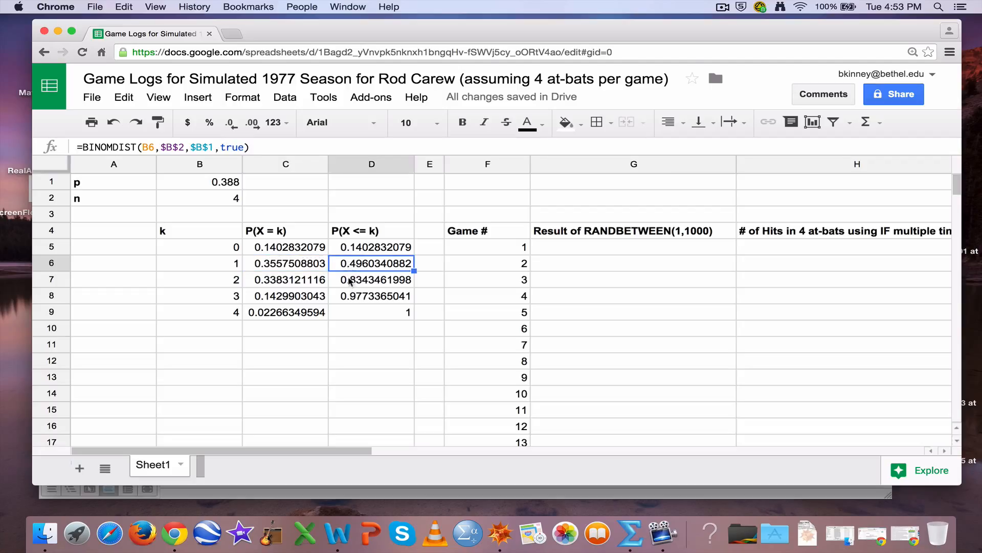
click(315, 281)
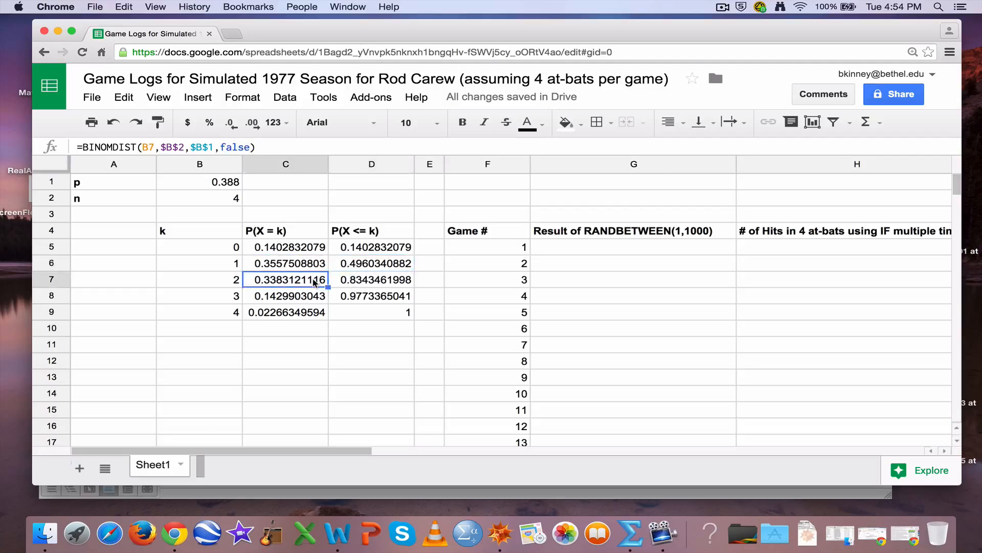
click(351, 280)
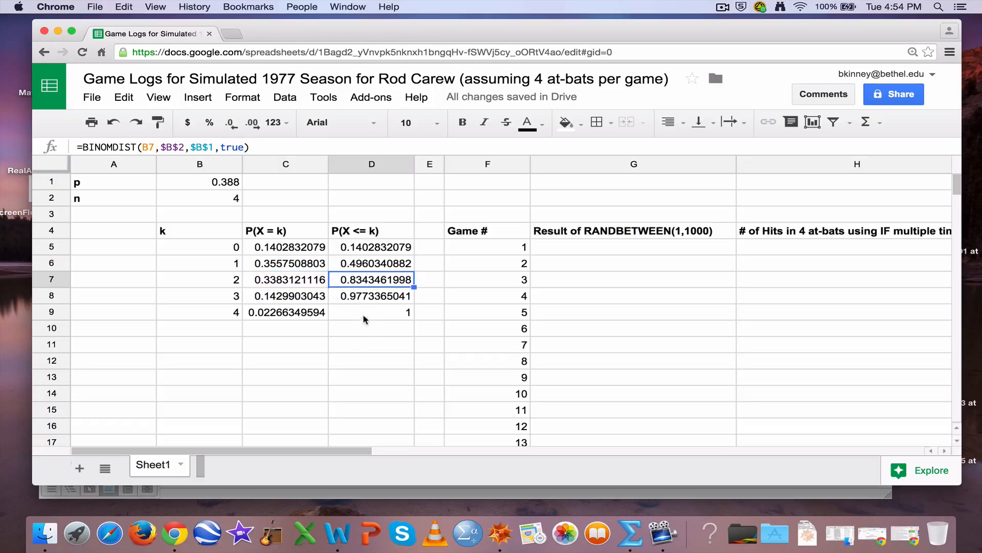
drag(301, 248, 317, 310)
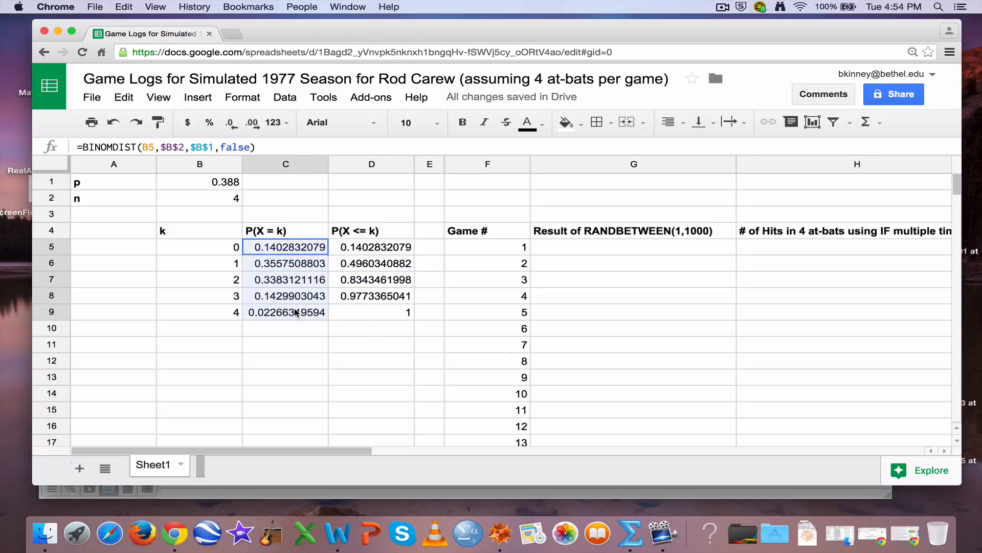
click(351, 314)
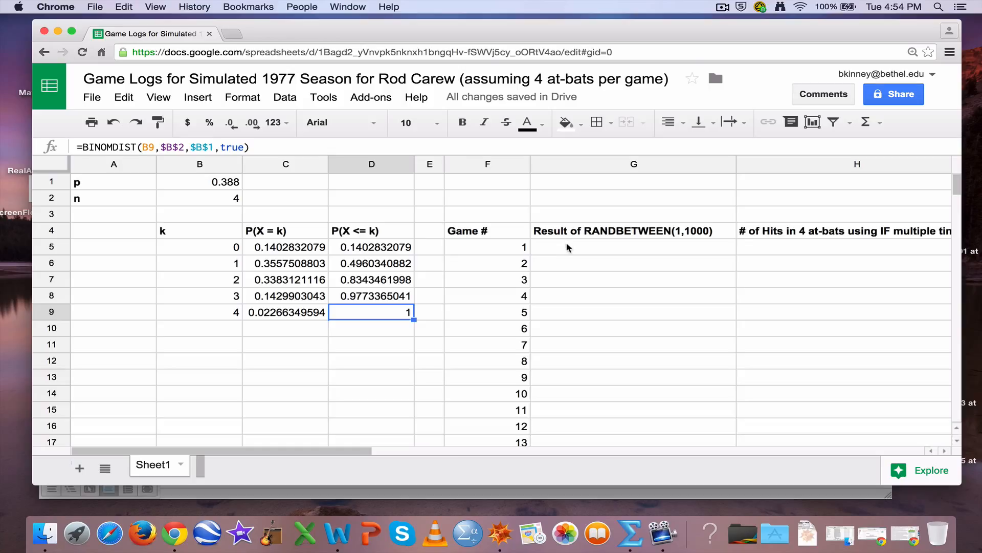
Step: Format the probabilities in C5:D9 to show three decimal places
click(283, 342)
drag(287, 248, 404, 313)
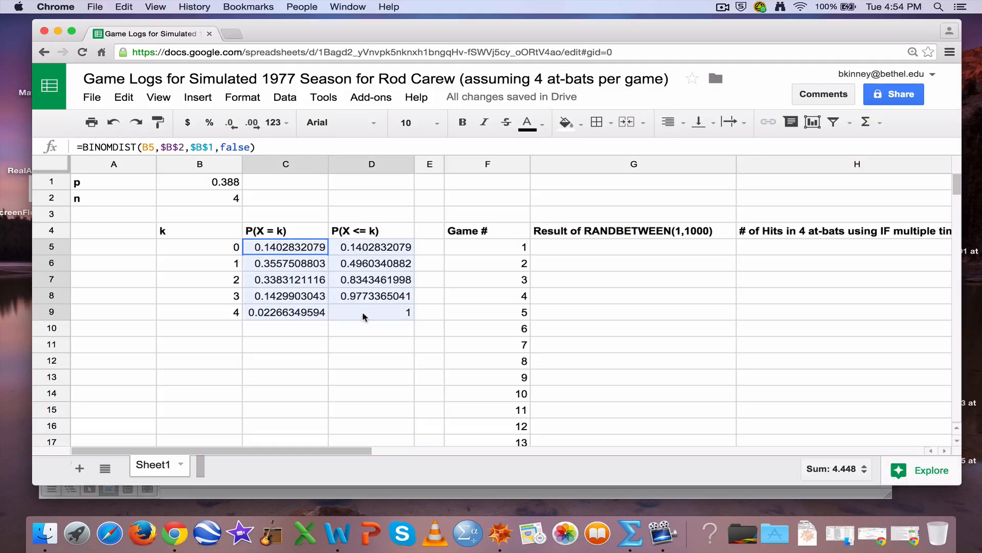
click(235, 121)
click(235, 121)
click(235, 122)
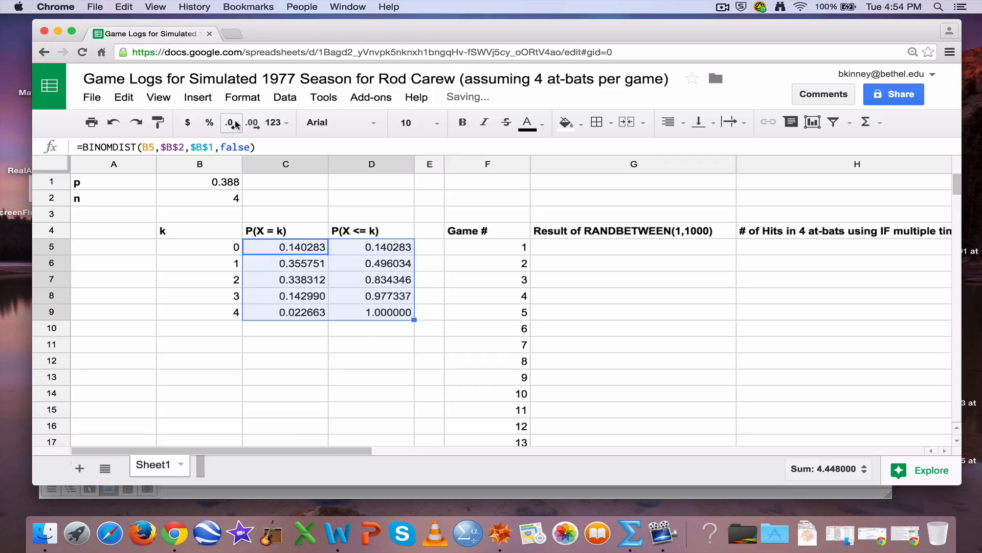
click(234, 121)
click(234, 122)
click(235, 121)
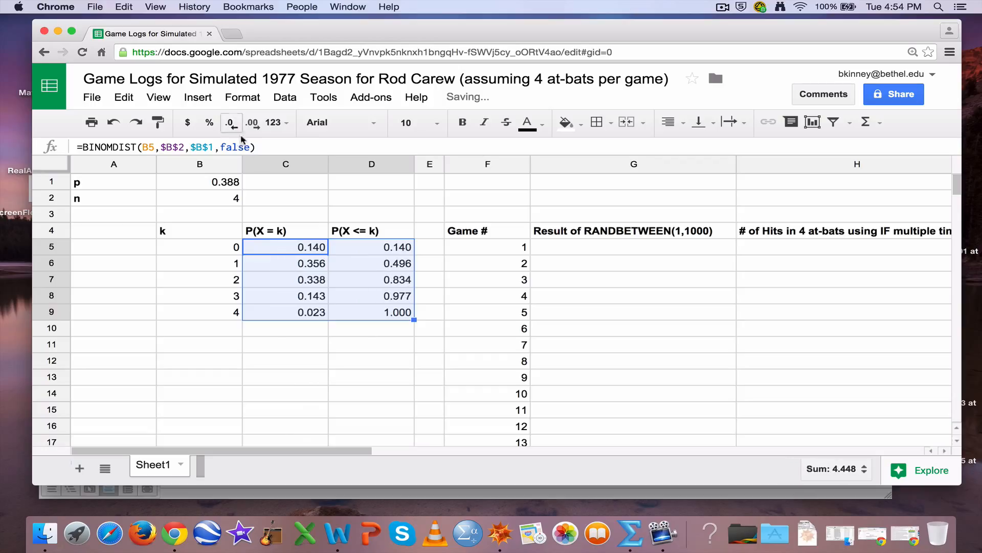
click(465, 290)
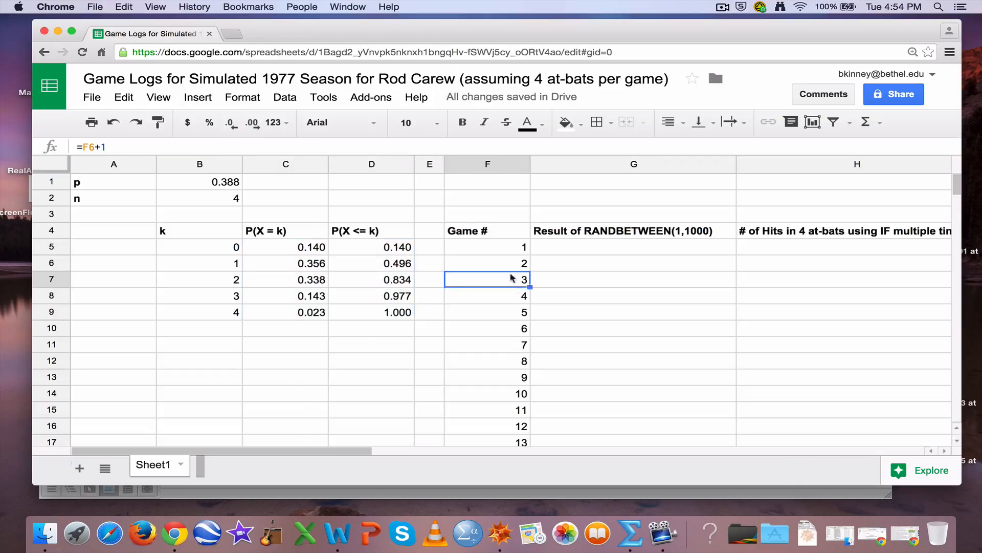
Step: Enter the formula =RANDBETWEEN(1,1000) in G5 for game 1
click(568, 249)
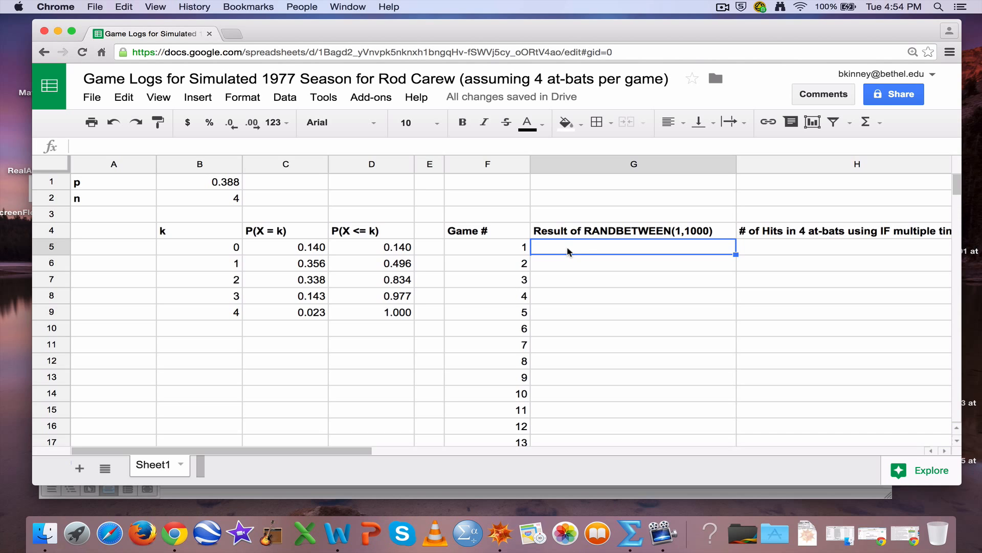
drag(512, 234, 509, 248)
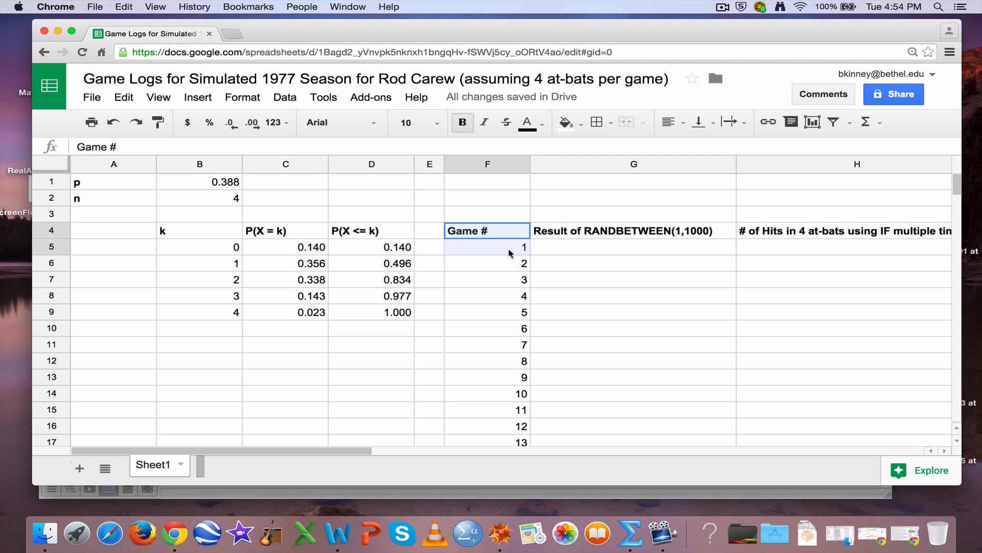
mouse_move(957, 184)
mouse_down()
mouse_move(956, 217)
mouse_move(956, 176)
mouse_up()
click(651, 248)
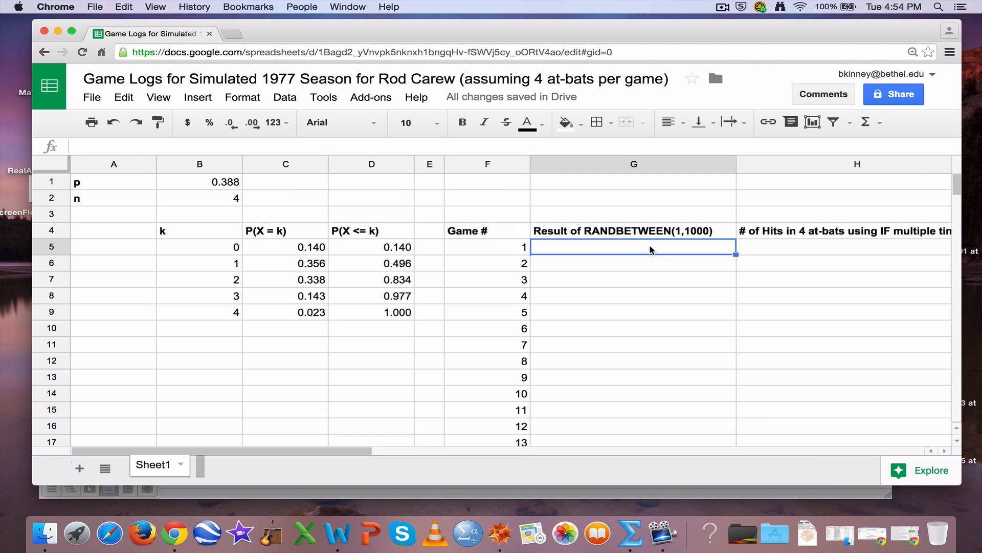
click(620, 231)
click(613, 251)
text(=RANDB)
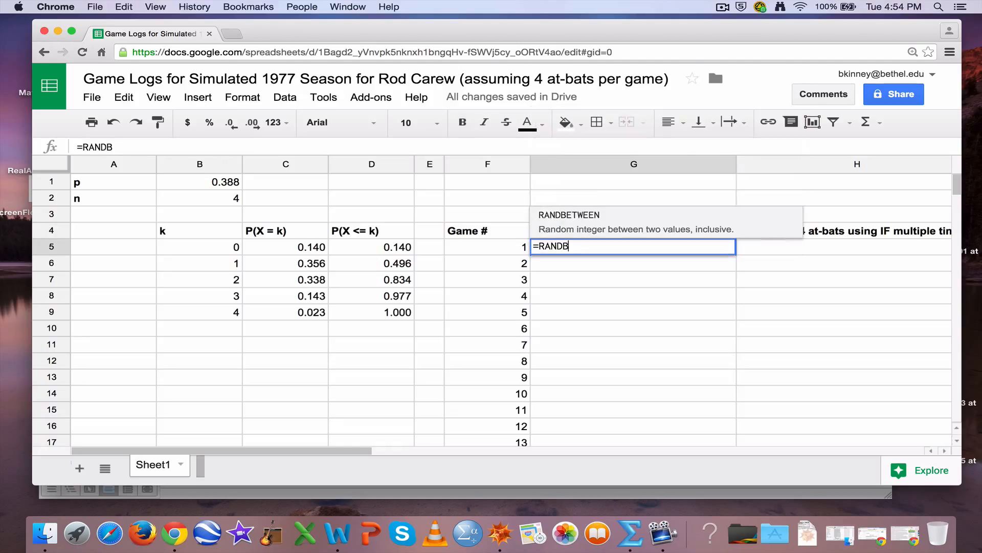
text(ETWEEN()
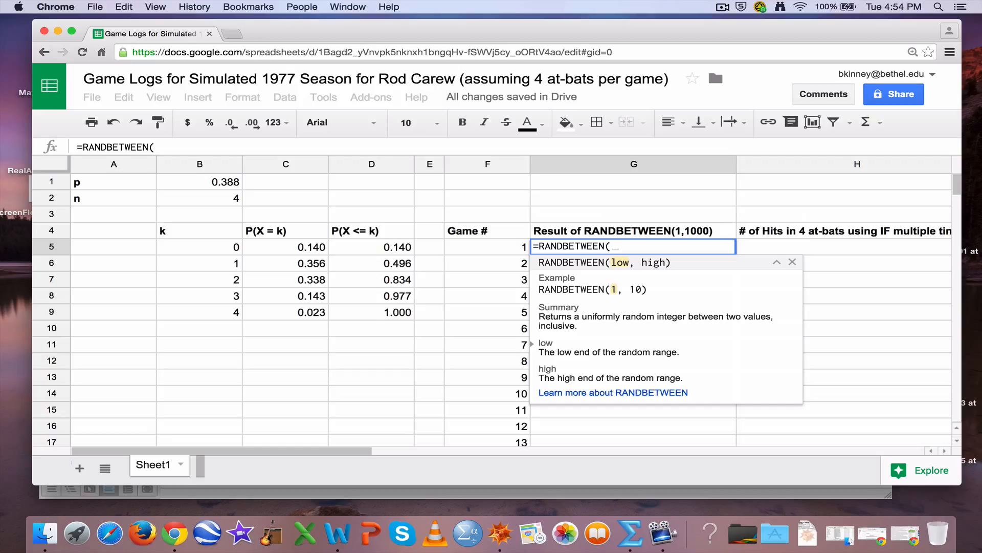
text(1,1000))
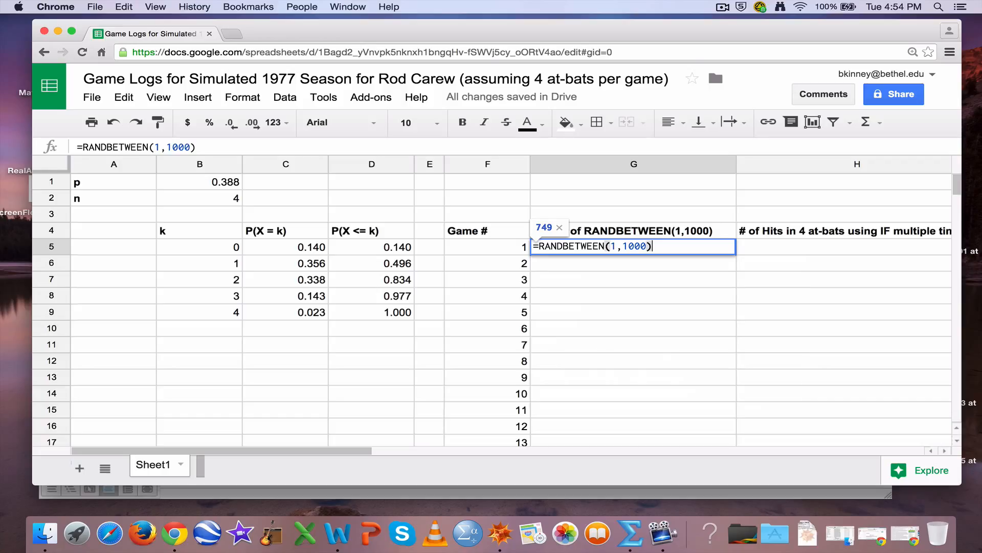
key(Return)
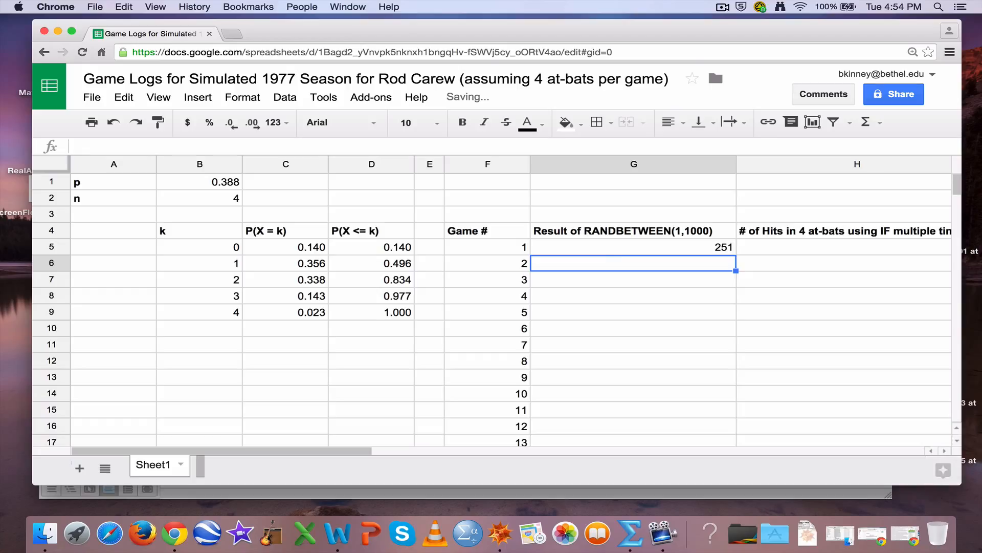
Step: Examine how the random number in G5 relates to the cumulative probabilities in D5:D9 and the matching hit counts k
click(614, 252)
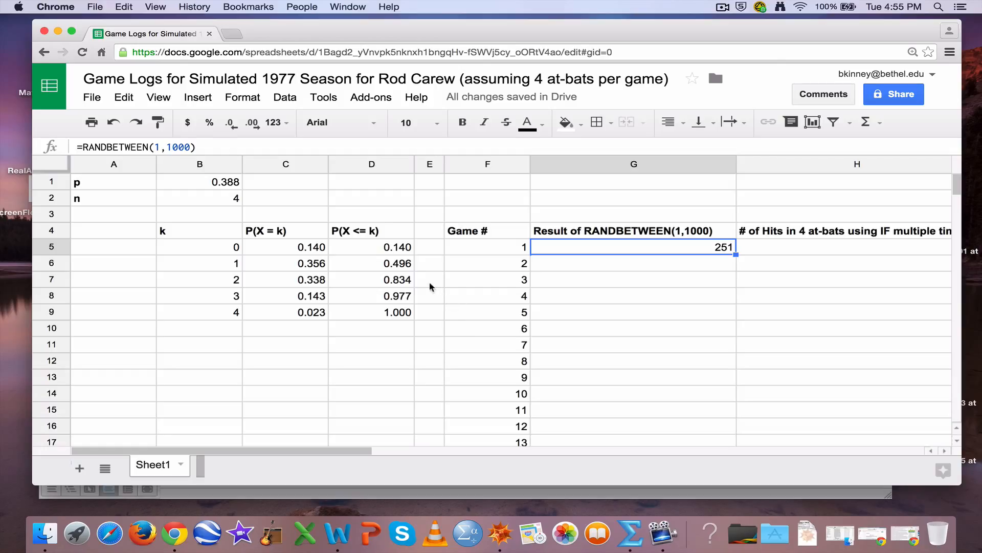
drag(404, 247, 398, 315)
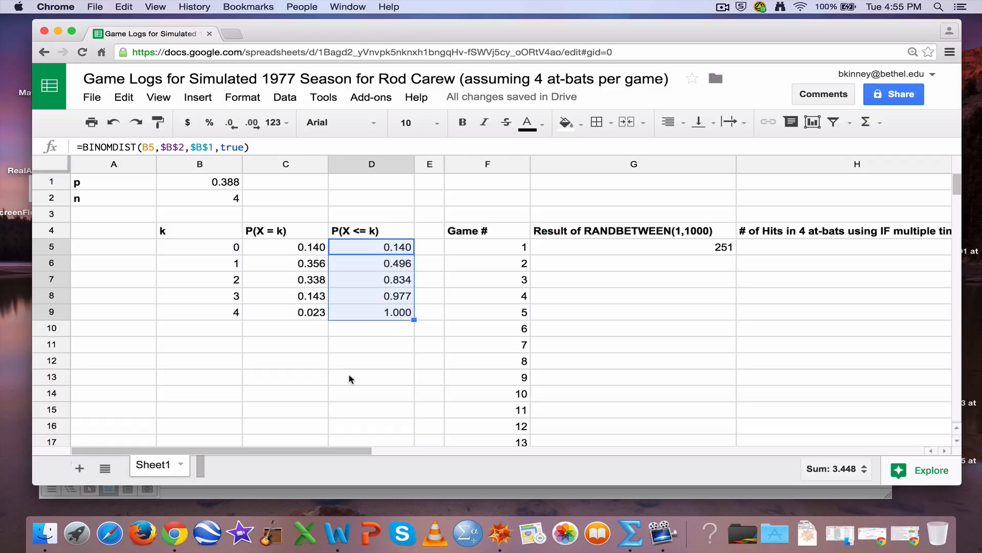
click(581, 248)
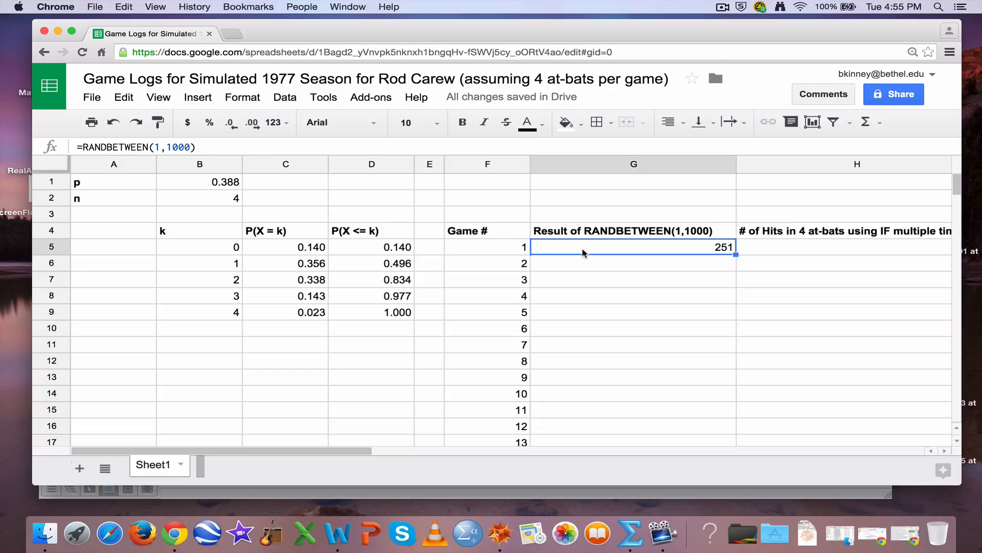
click(405, 248)
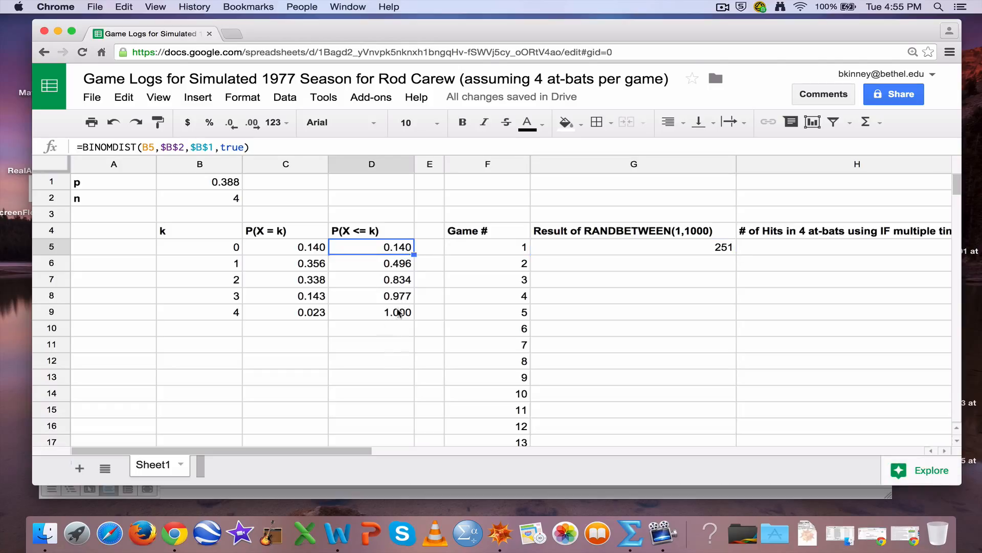
click(216, 252)
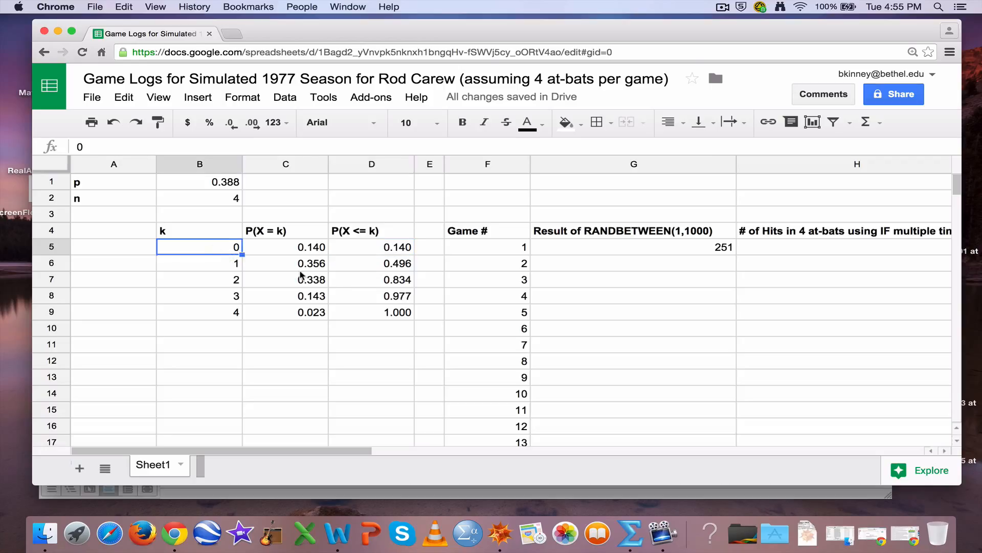
click(590, 243)
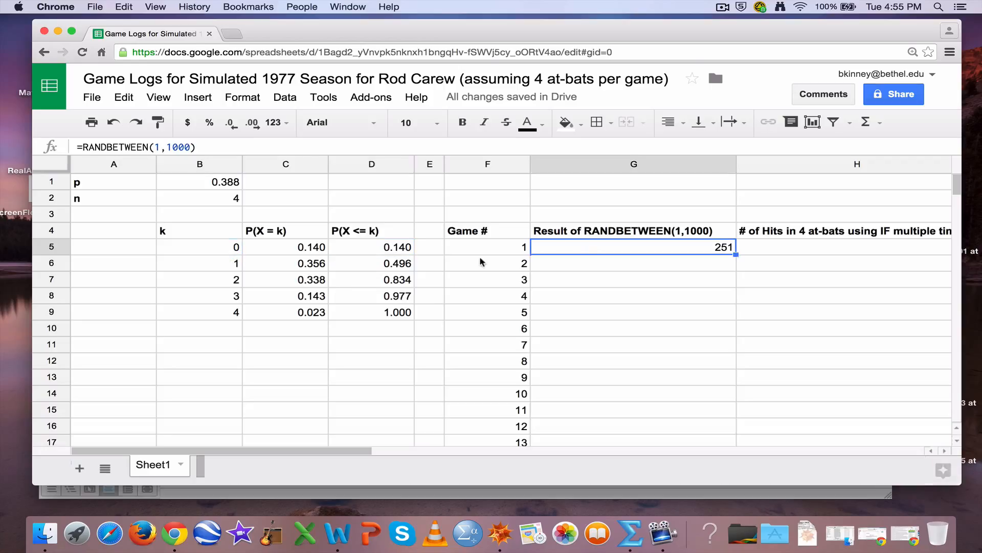
click(407, 264)
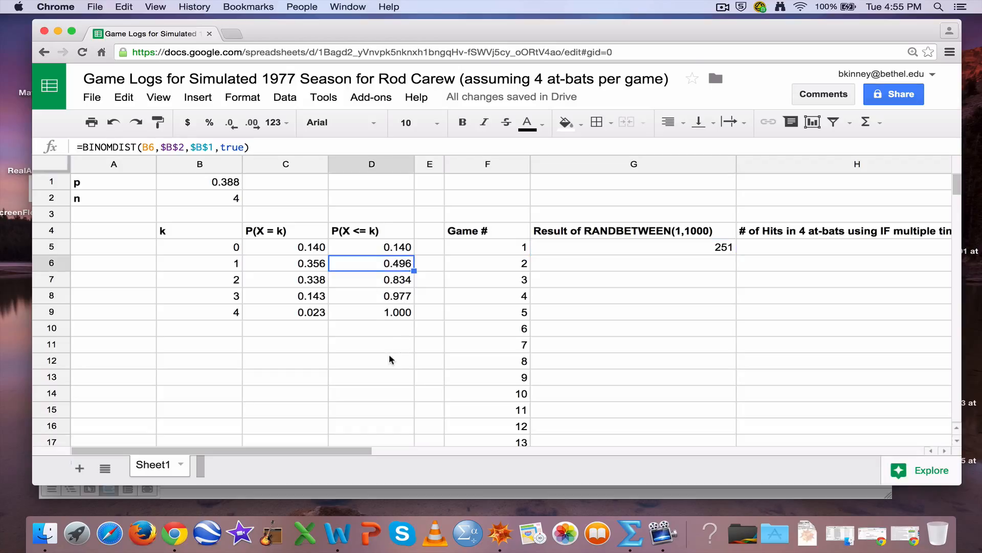
click(237, 267)
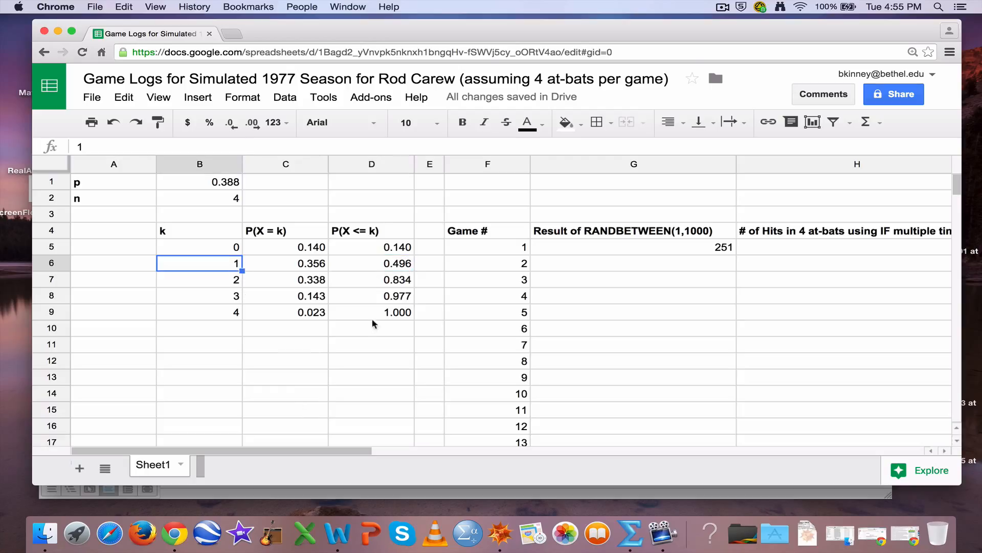
click(390, 282)
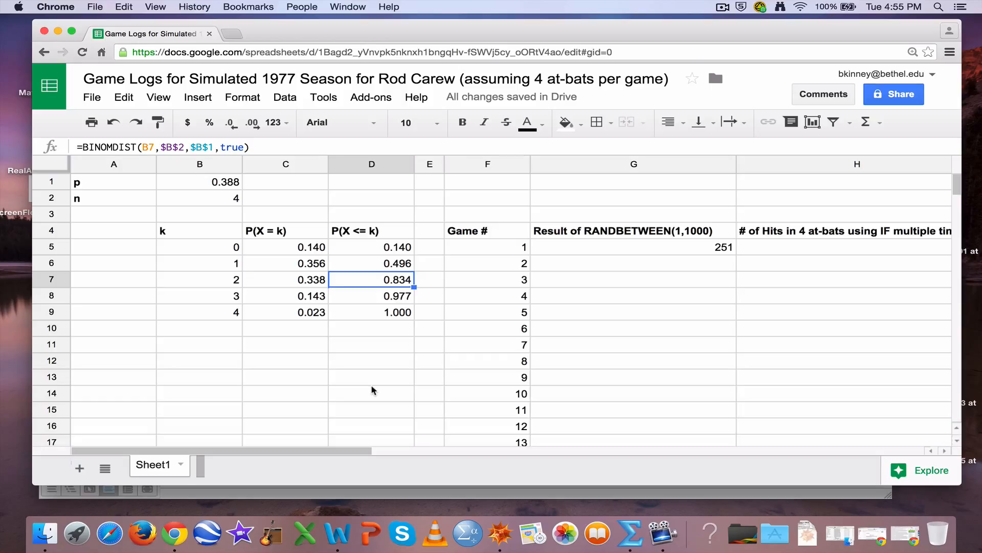
click(235, 280)
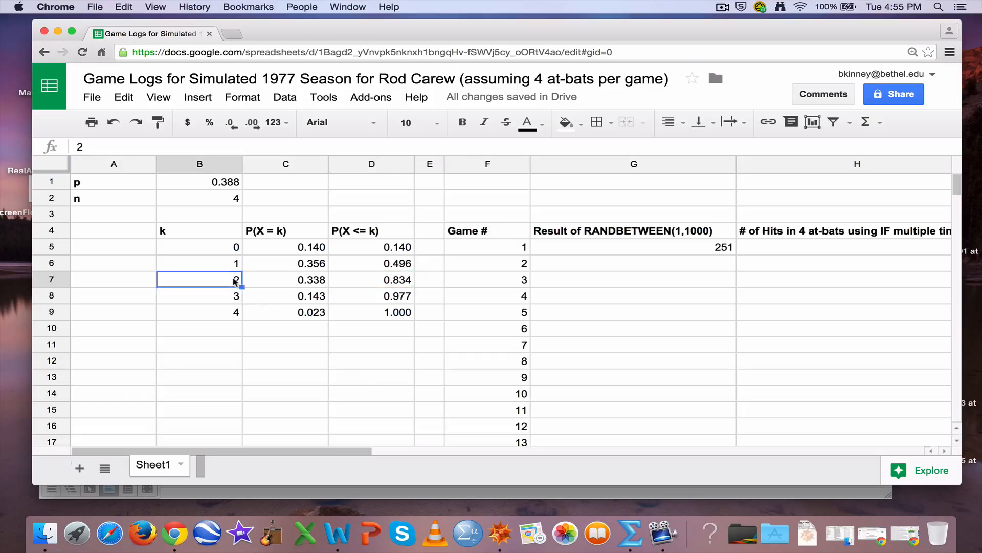
click(379, 295)
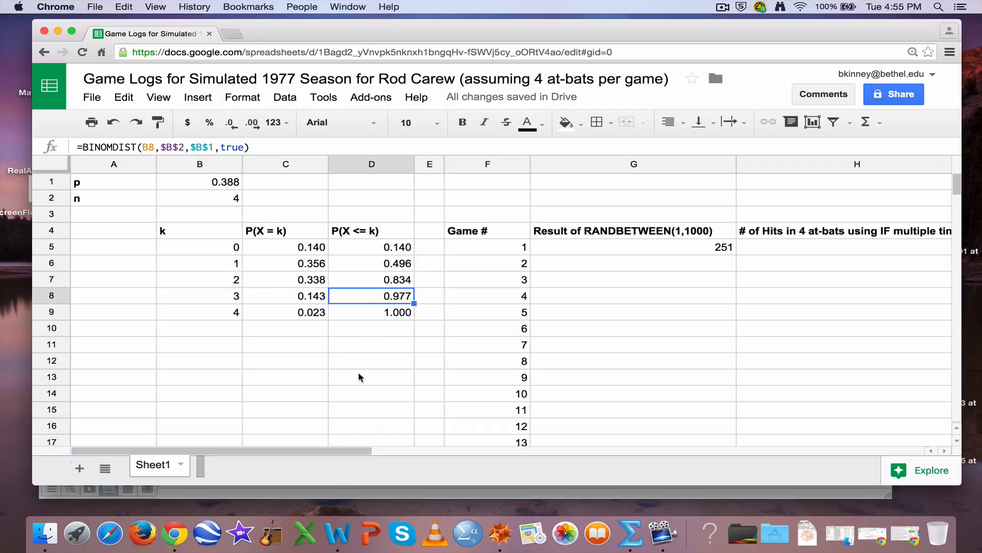
click(236, 295)
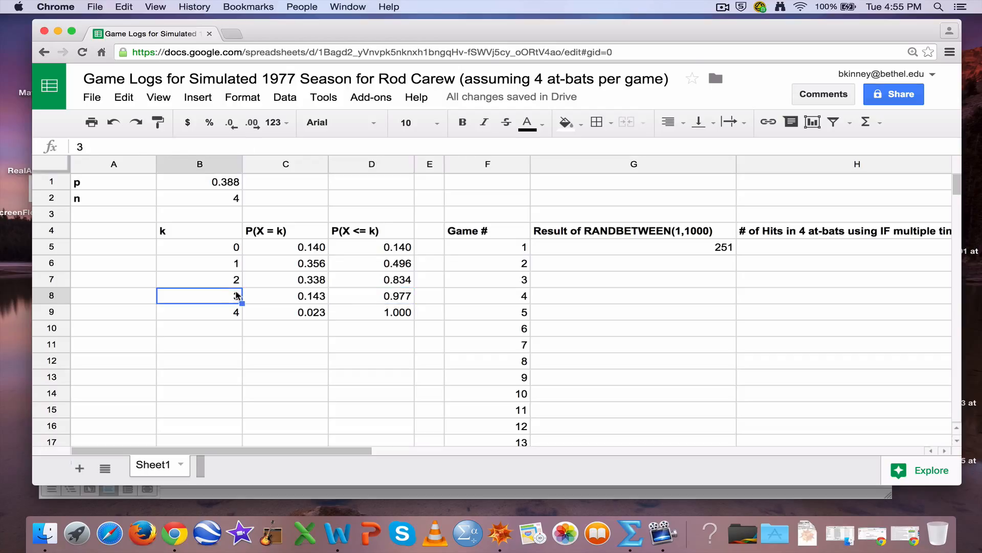
click(352, 307)
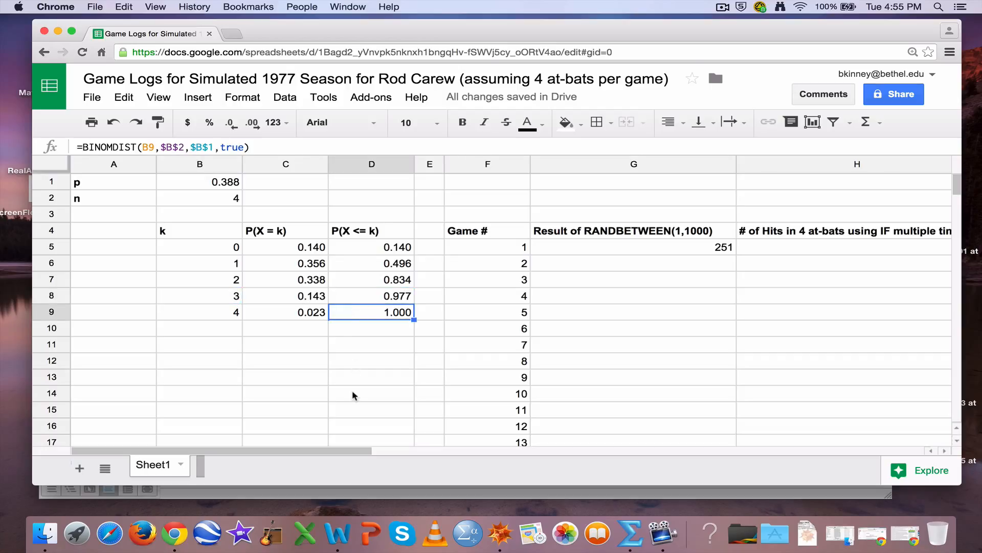
Step: Match game 1's random number in G5 against the cumulative probabilities in D5:D9 and the k = 1 row
click(209, 313)
drag(373, 253, 370, 322)
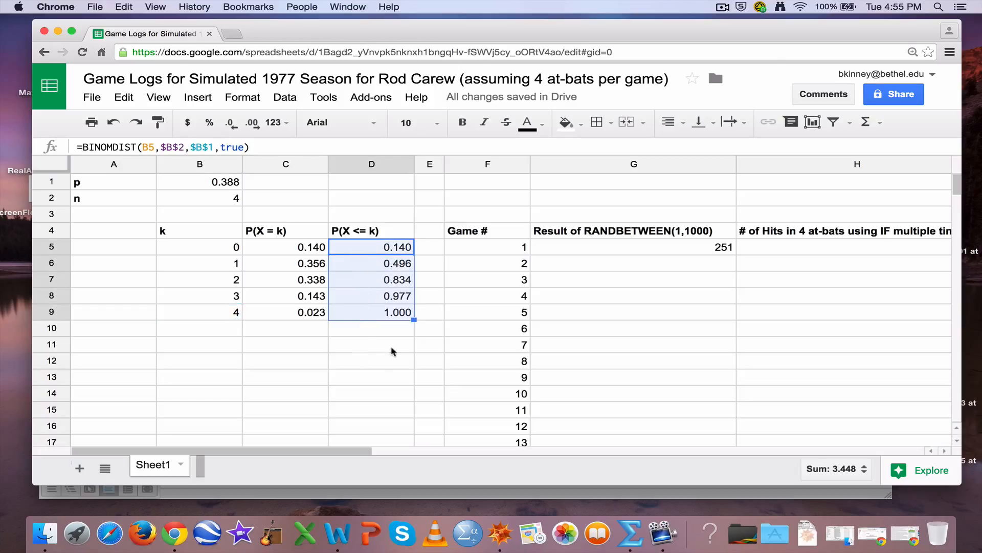
click(558, 249)
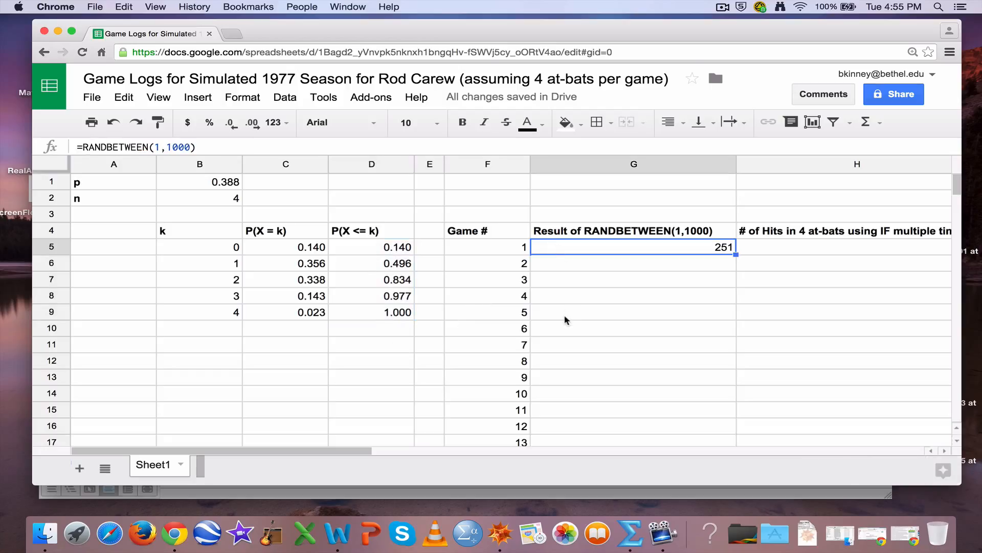
click(238, 266)
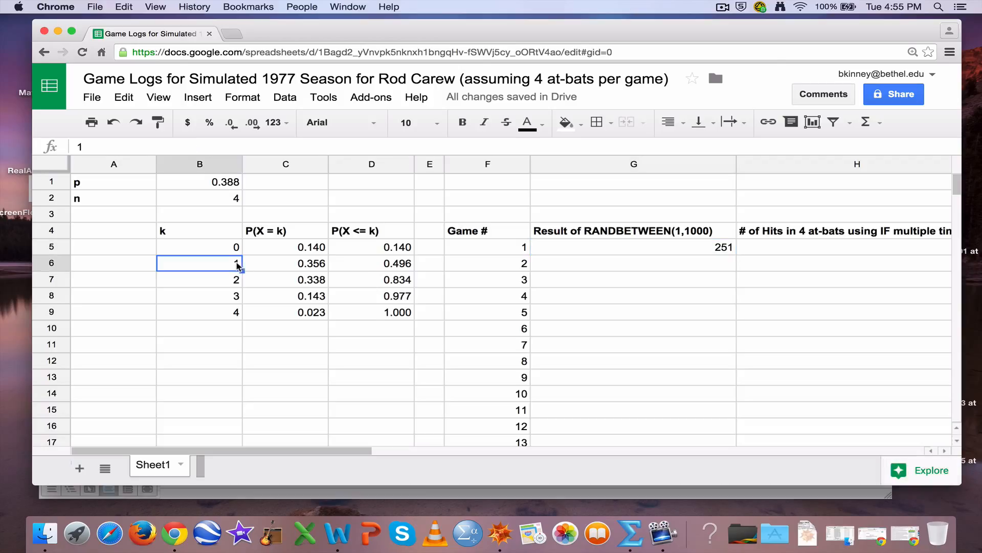
click(367, 264)
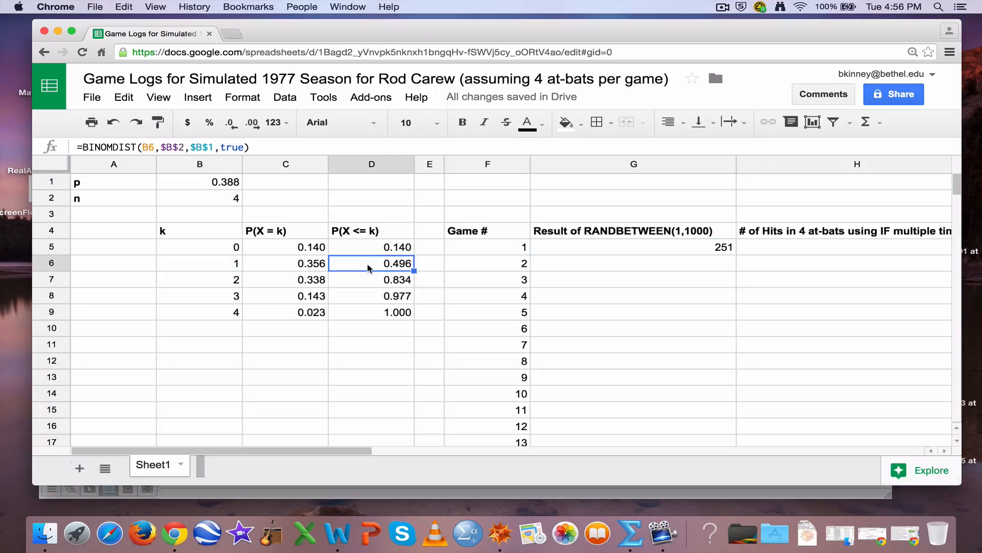
Step: Fill the RANDBETWEEN(1,1000) formula from G5 down column G for the remaining games
click(558, 264)
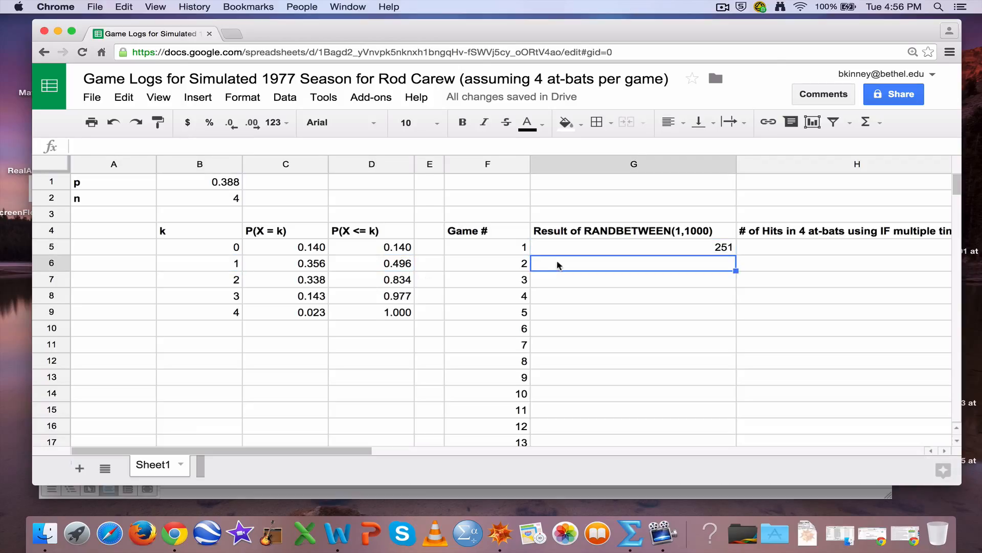
key(Up)
key(super+c)
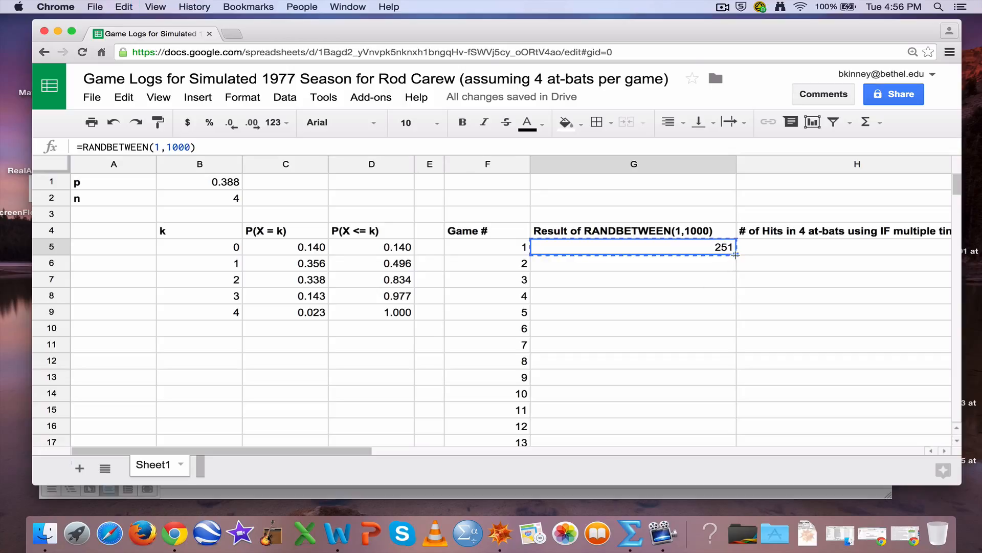
drag(735, 255, 734, 329)
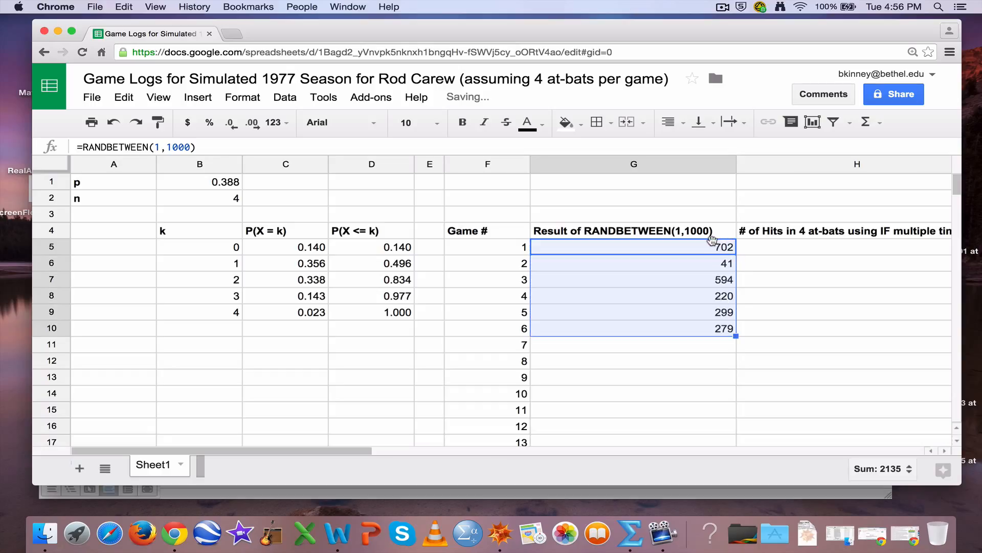
click(714, 318)
click(721, 330)
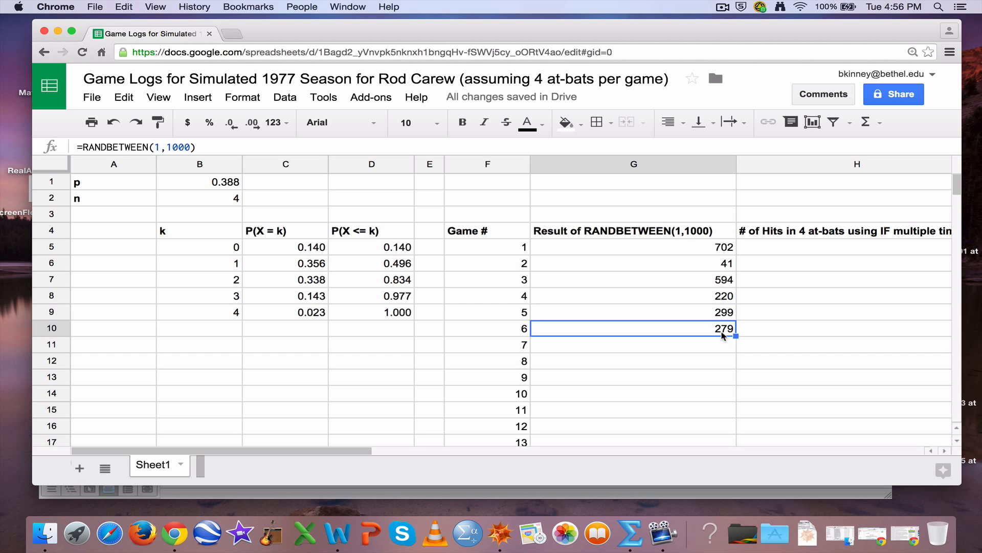
drag(736, 335, 716, 372)
scroll(743, 336, up, 10)
scroll(743, 336, up, 15)
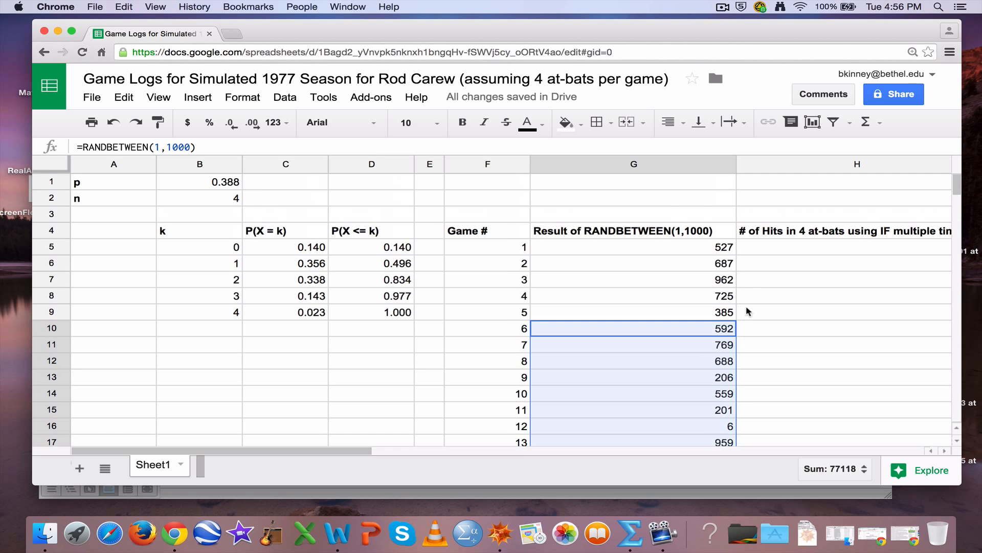
Step: Examine game 1's random number in G5 and the column H heading for hits using IF multiple times
click(710, 251)
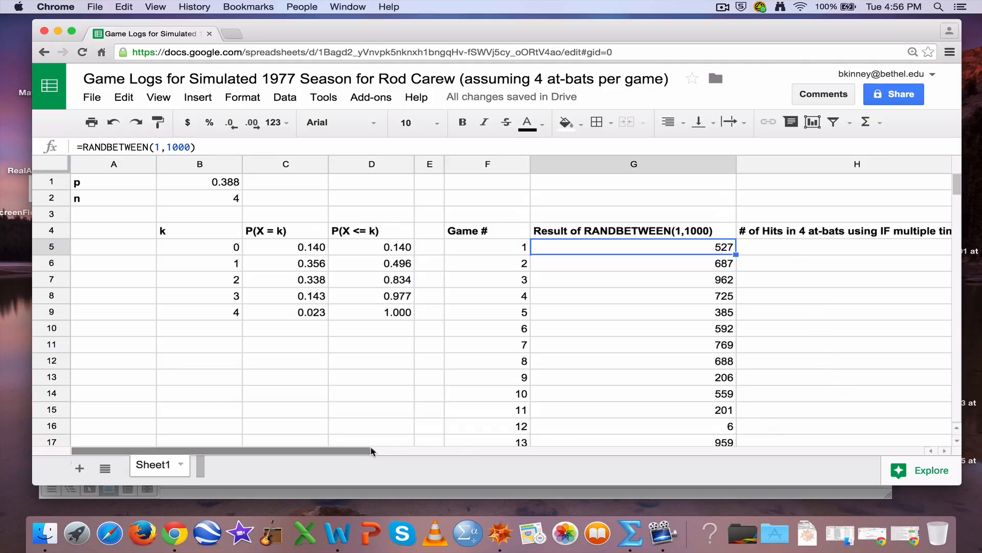
drag(370, 446, 396, 447)
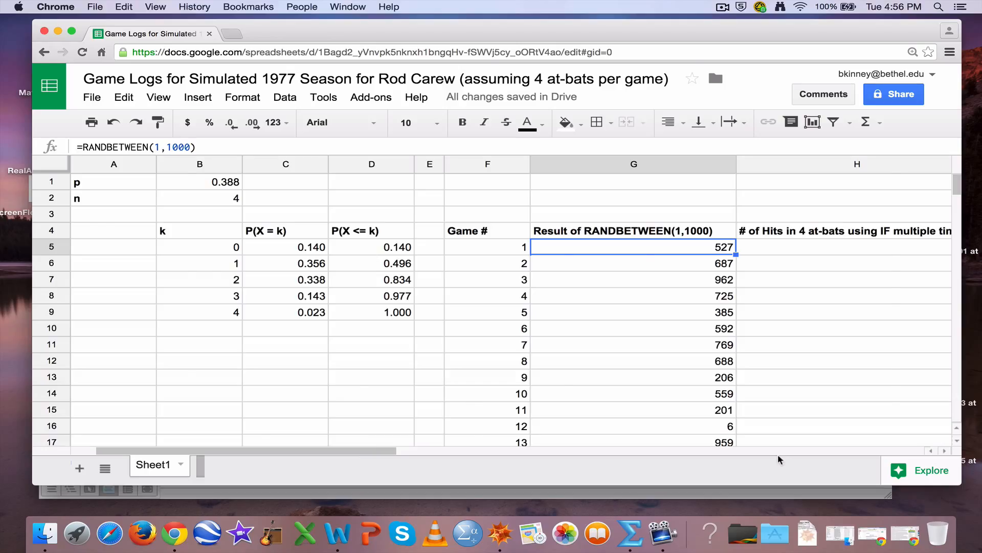
scroll(751, 394, right, 3)
scroll(573, 286, left, 1)
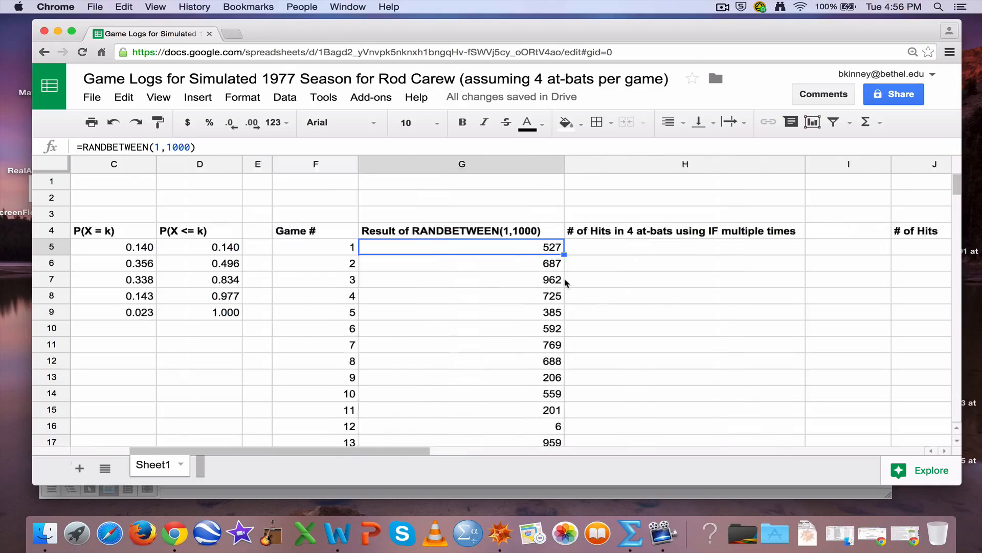
scroll(570, 278, left, 2)
click(674, 251)
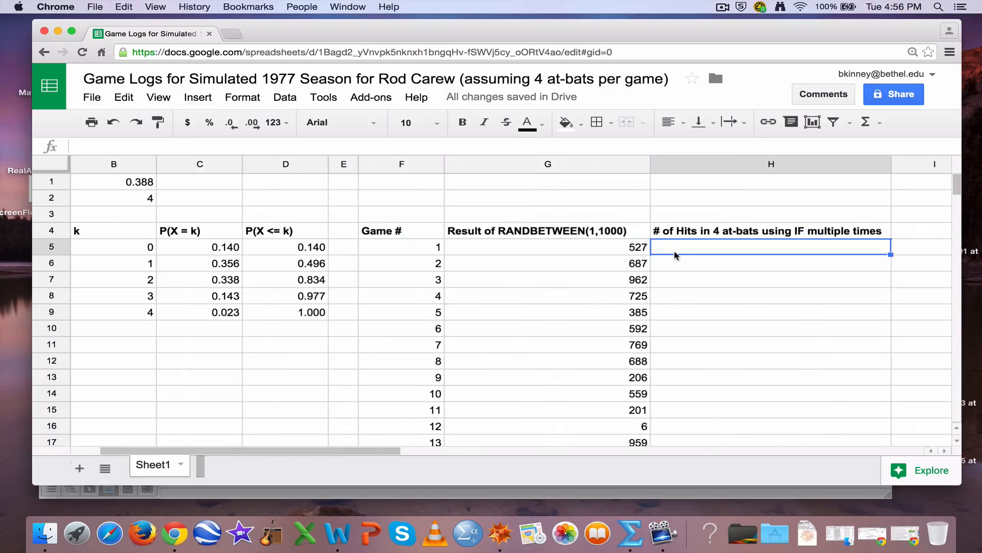
click(681, 230)
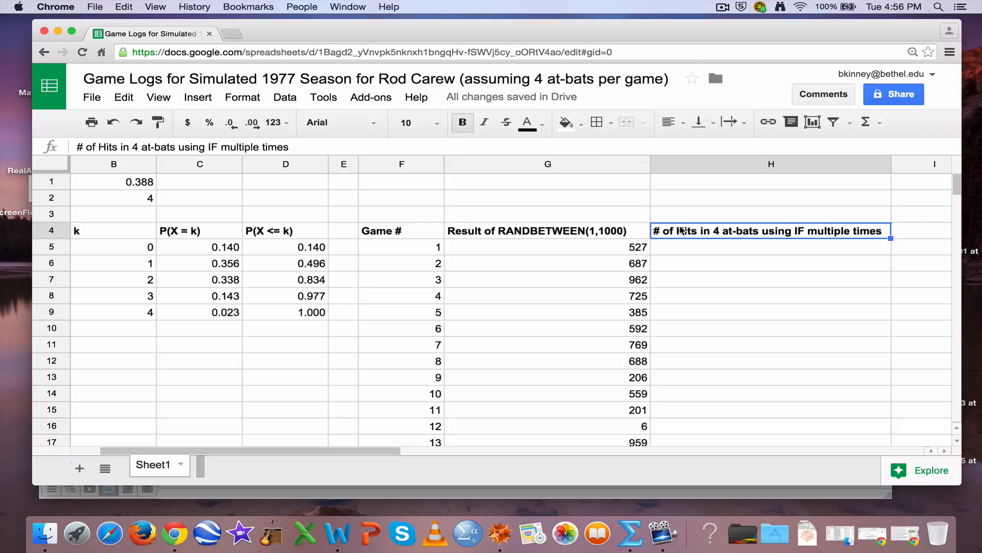
click(675, 202)
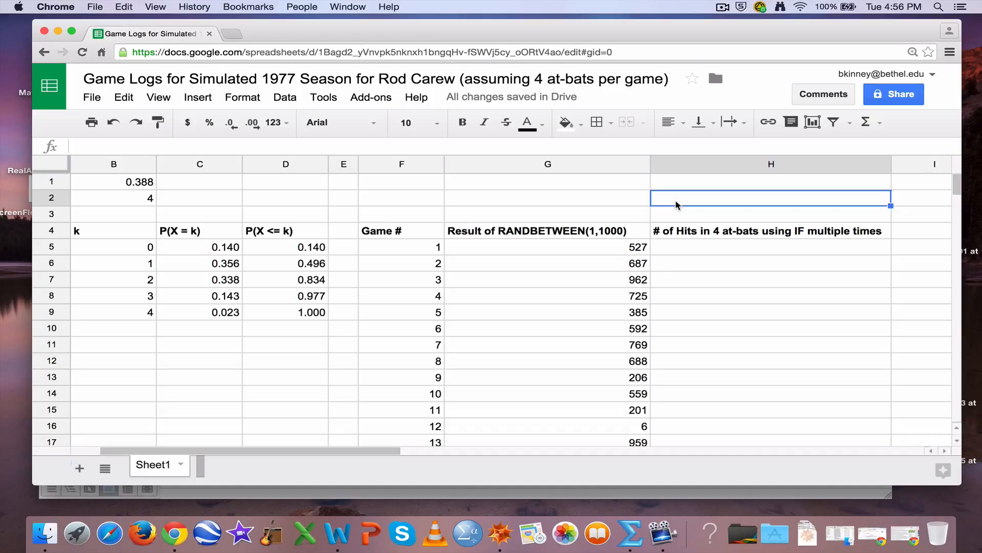
text(=)
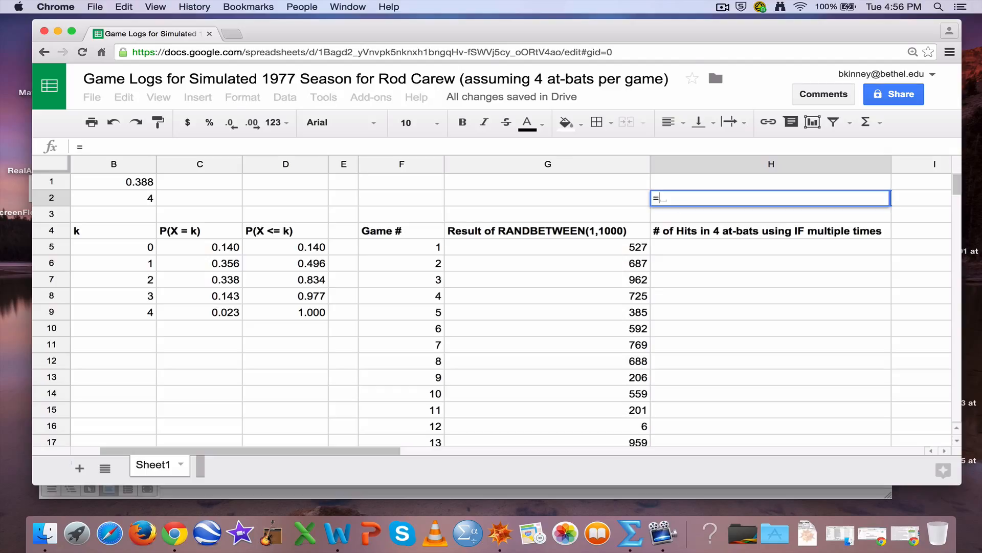
text(IF)
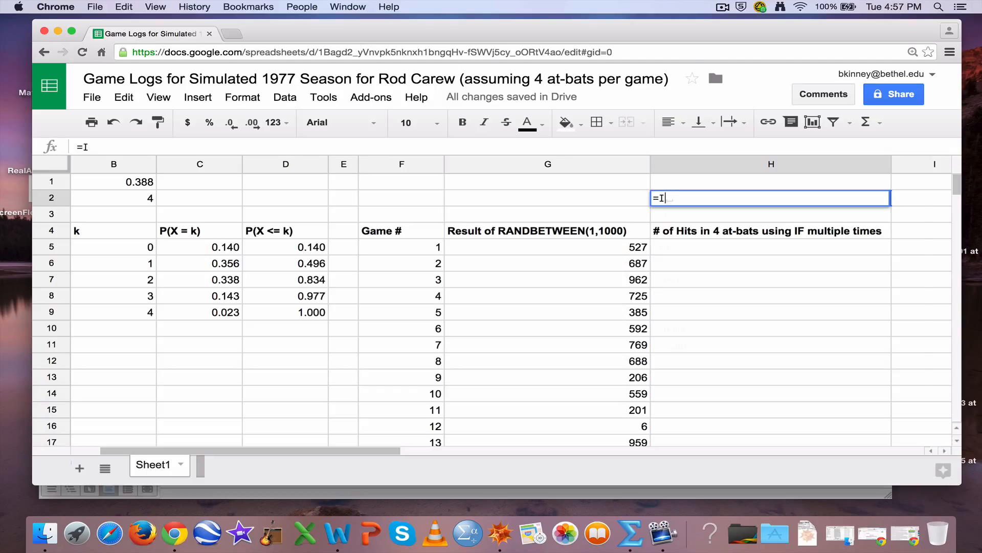
key(BackSpace)
key(BackSpace)
key(BackSpace)
key(Return)
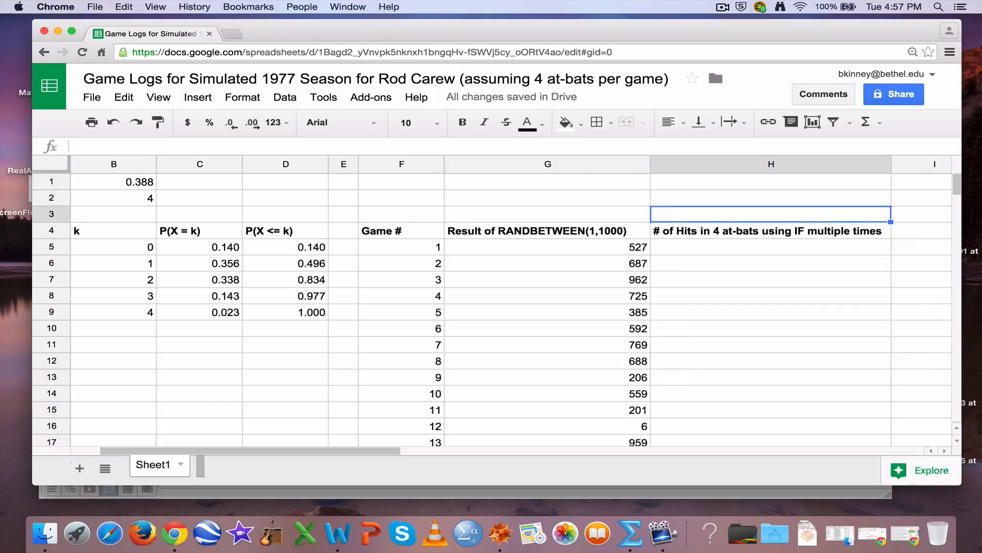
Step: Enter the test value 4 in H1 for demonstrating the IF function
key(Up)
key(Up)
text(4)
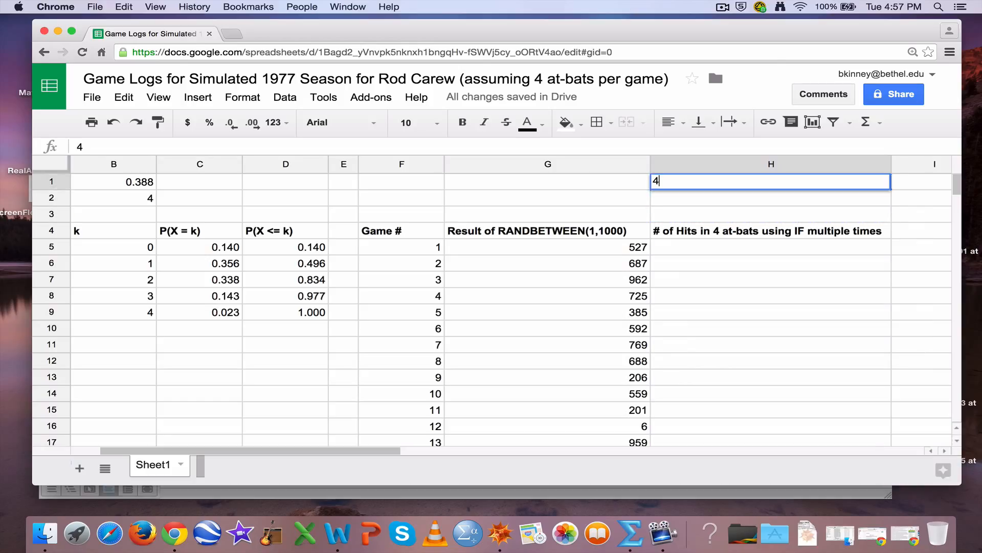
key(Return)
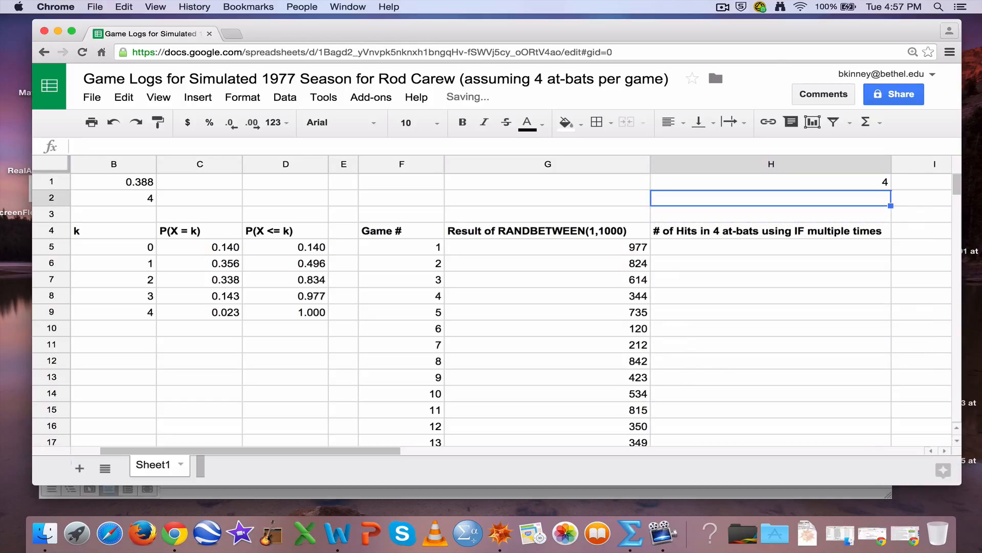
Step: Enter the demonstration formula =IF(H1<=5,7,"hello") in H2
text(=IF()
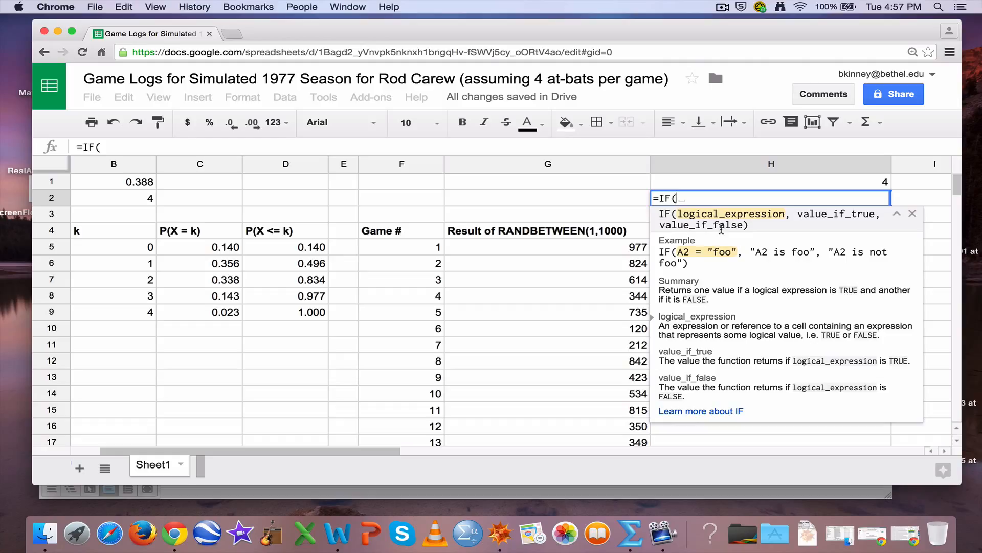
click(706, 182)
text(<)
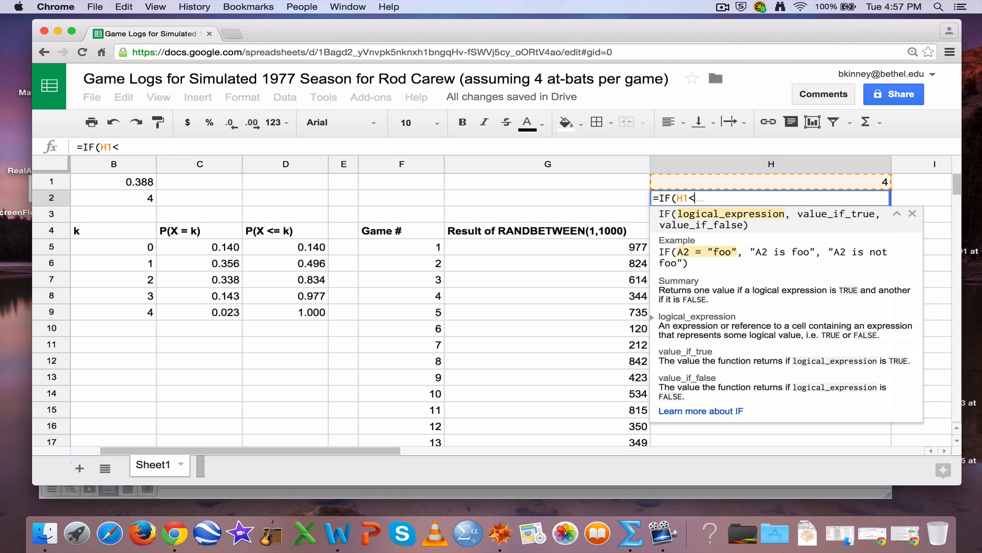
text(=5)
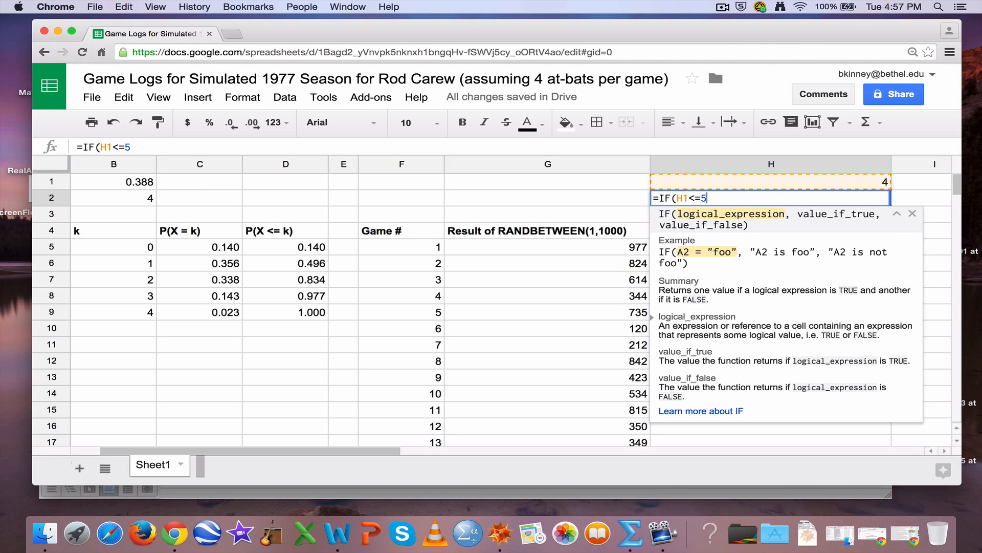
text(,)
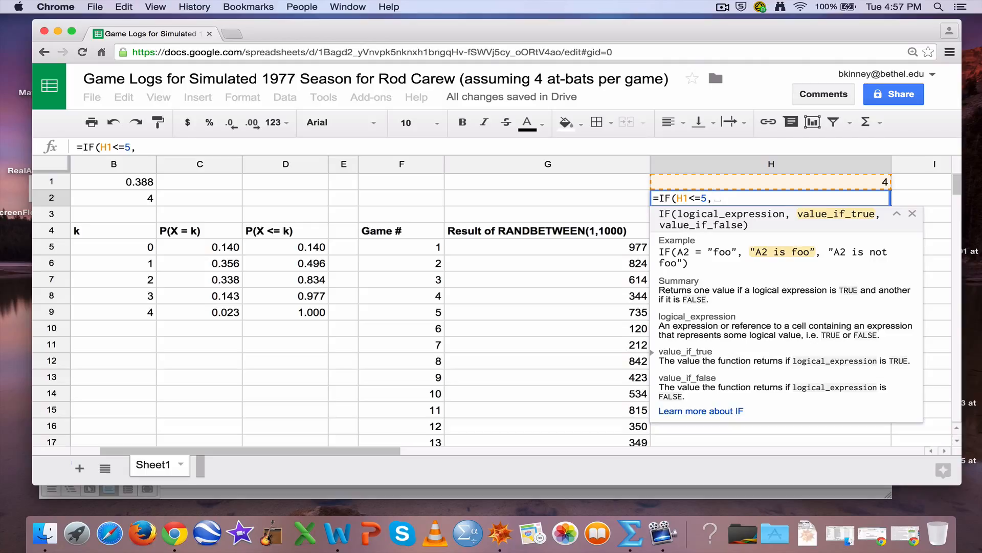
text(7)
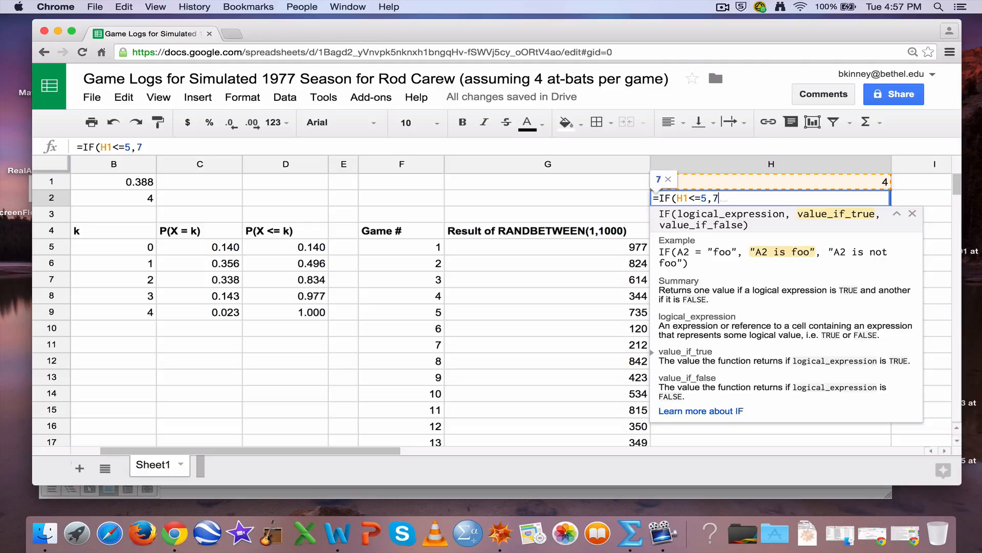
text(,)
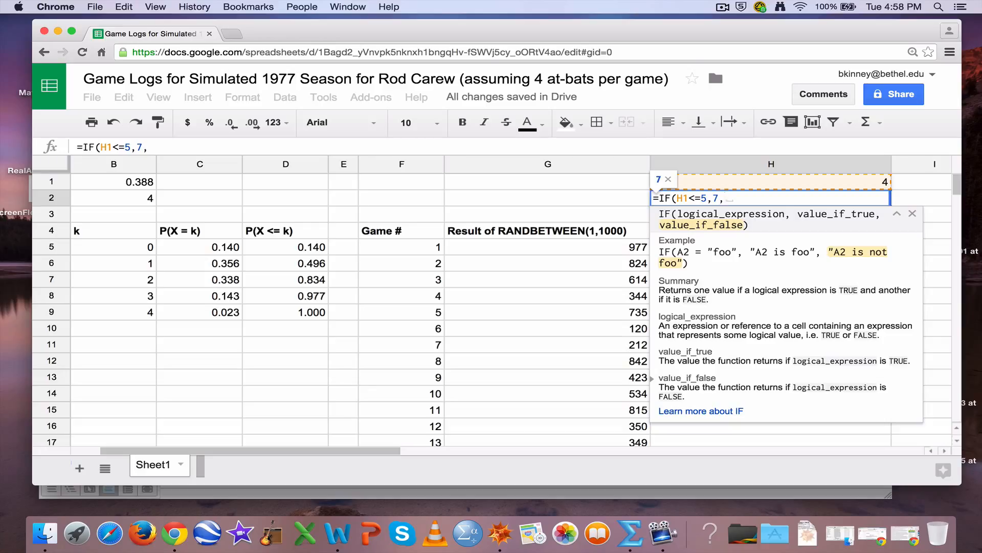
text(")
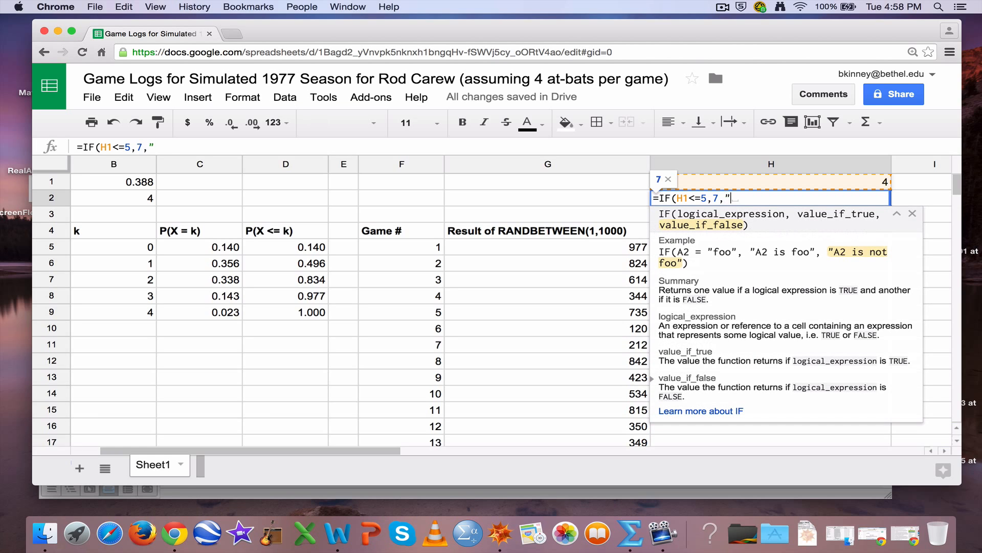
text(hello"))
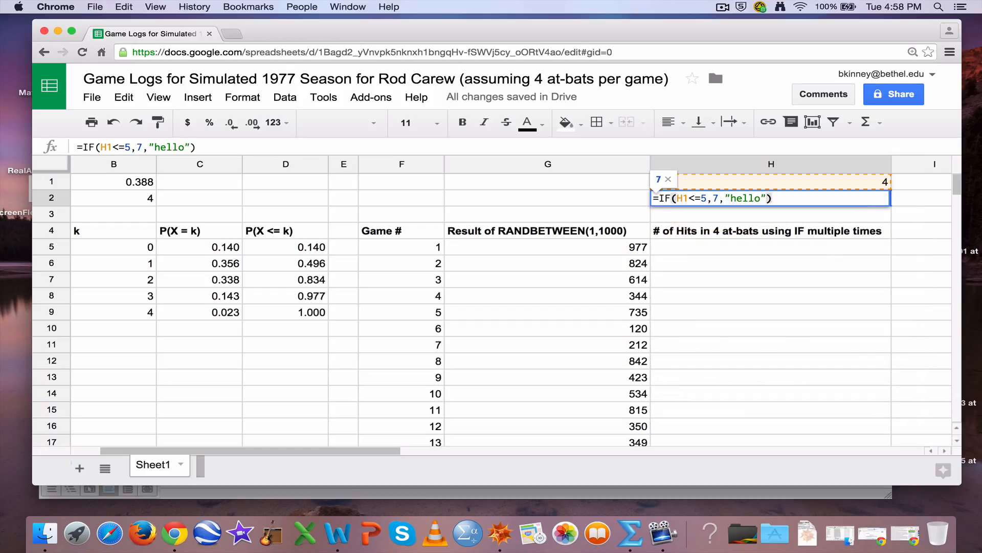
key(Return)
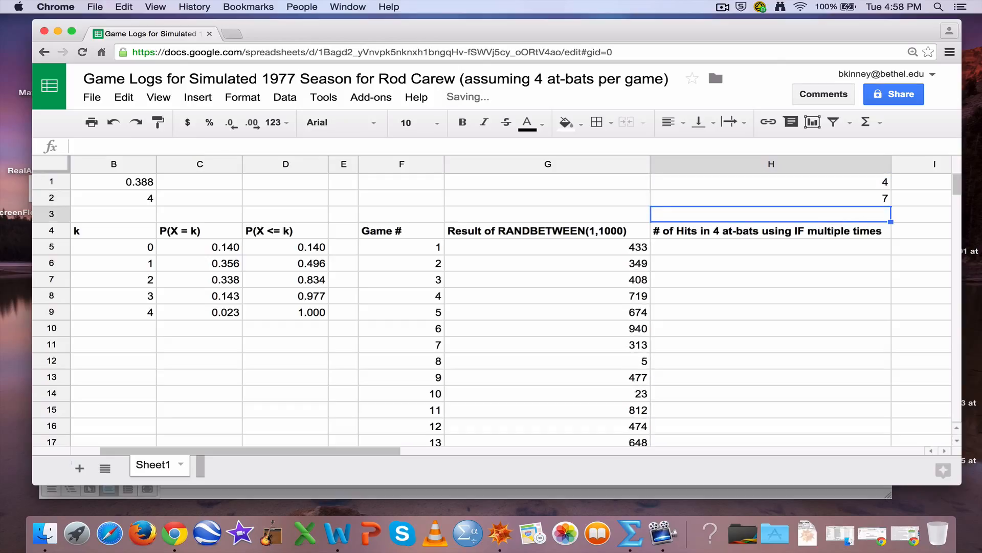
Step: Set the test value in H1 to 6 to try the false branch of the IF formula
key(Up)
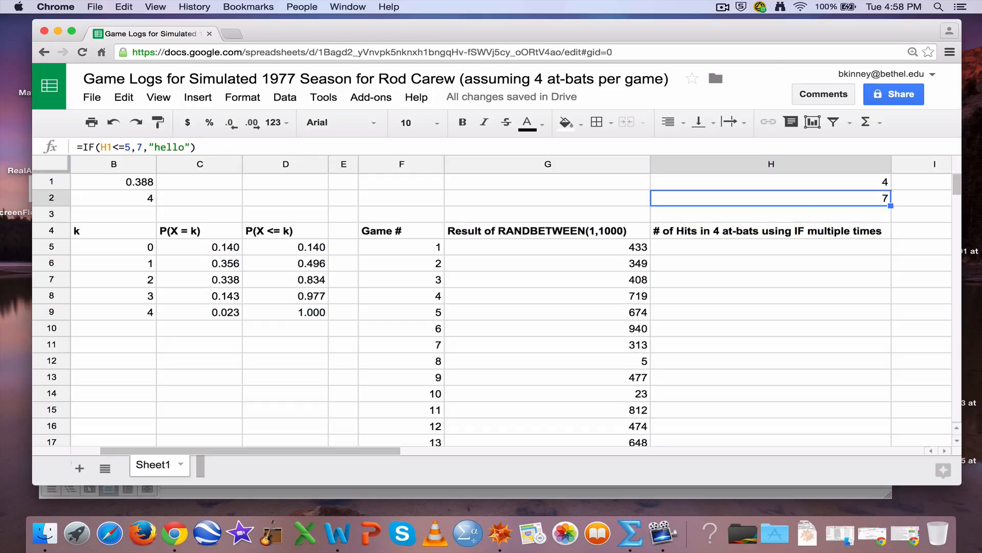
key(Up)
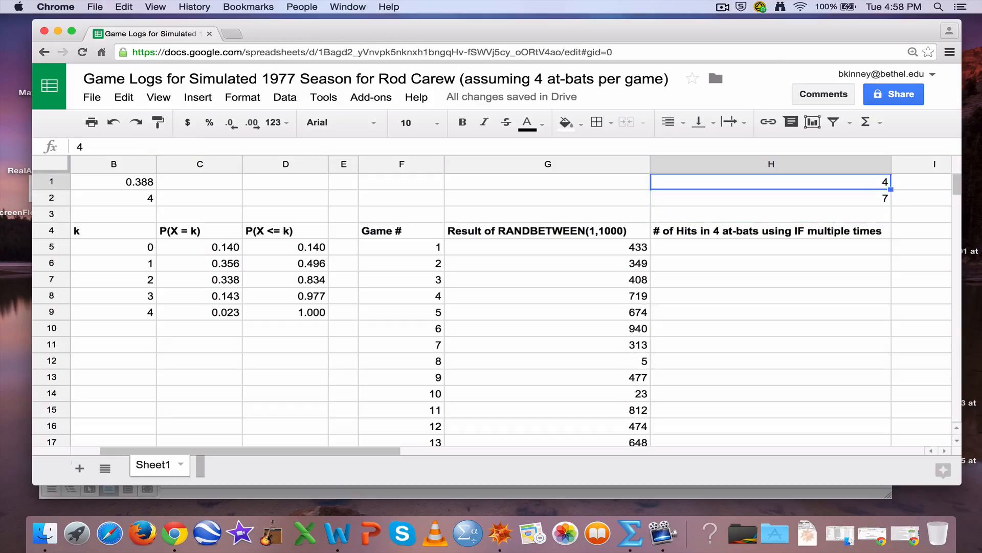
text(6)
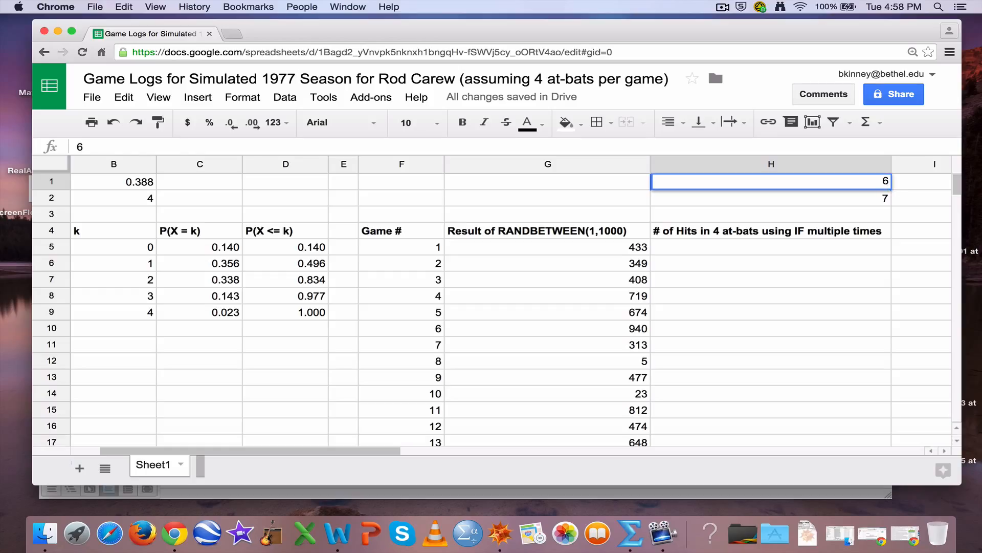
key(Return)
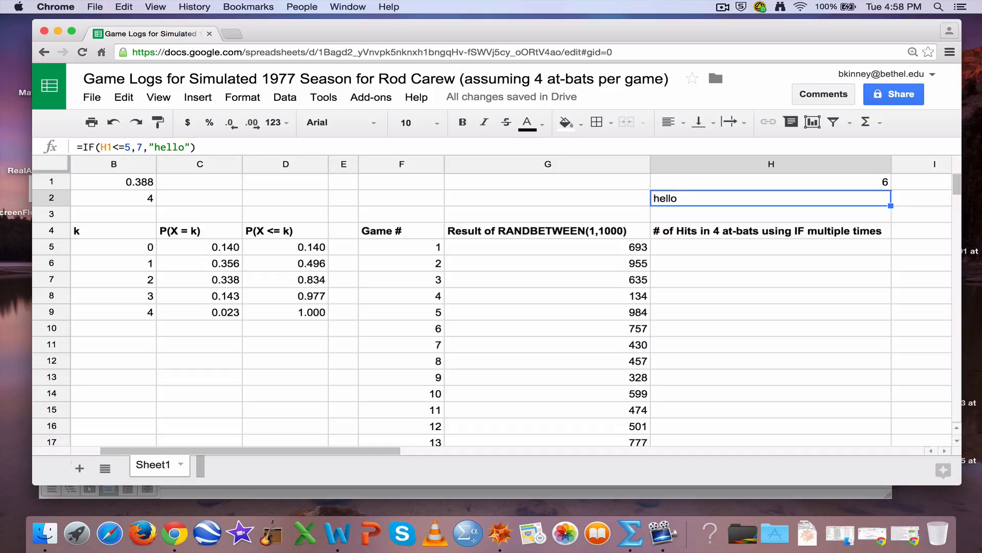
Step: Clear the IF demonstration from H1 and H2 by pasting the empty cell H3 over both
key(Down)
key(super+c)
key(Up)
key(super+v)
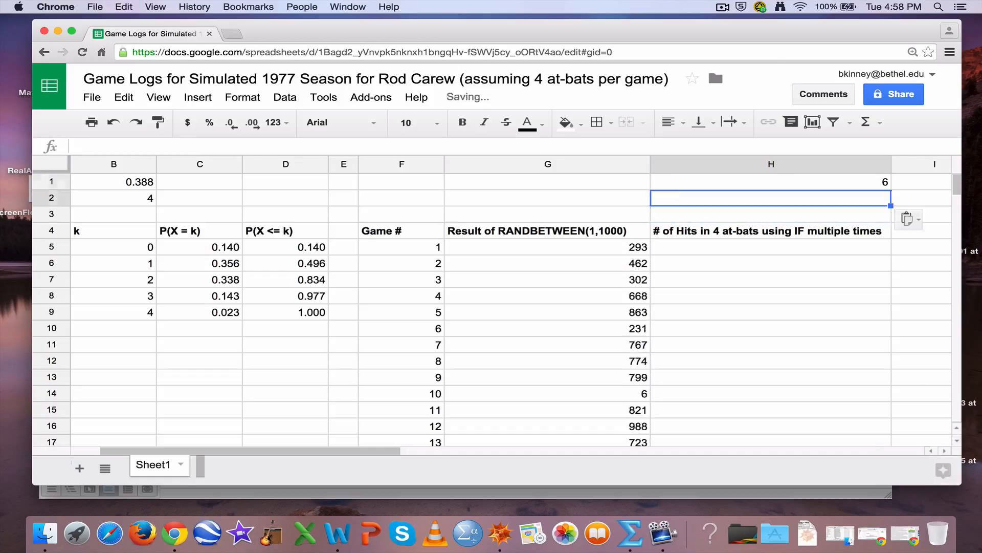
key(Up)
key(super+v)
Step: Enter the formula =IF(G5<=140,0,1) in H5 for the first game's hits
key(Down)
key(Down)
key(Down)
key(Down)
text(=)
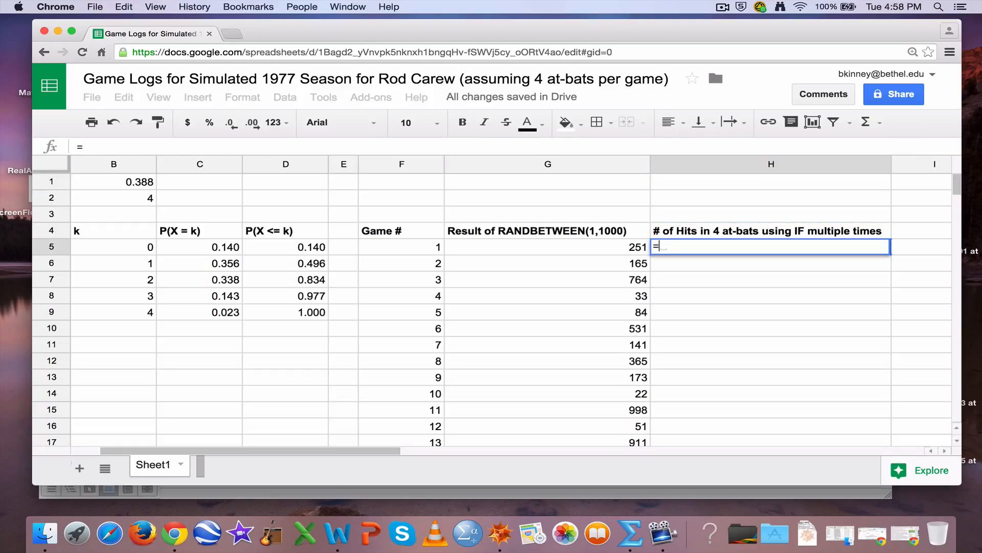
text(IF)
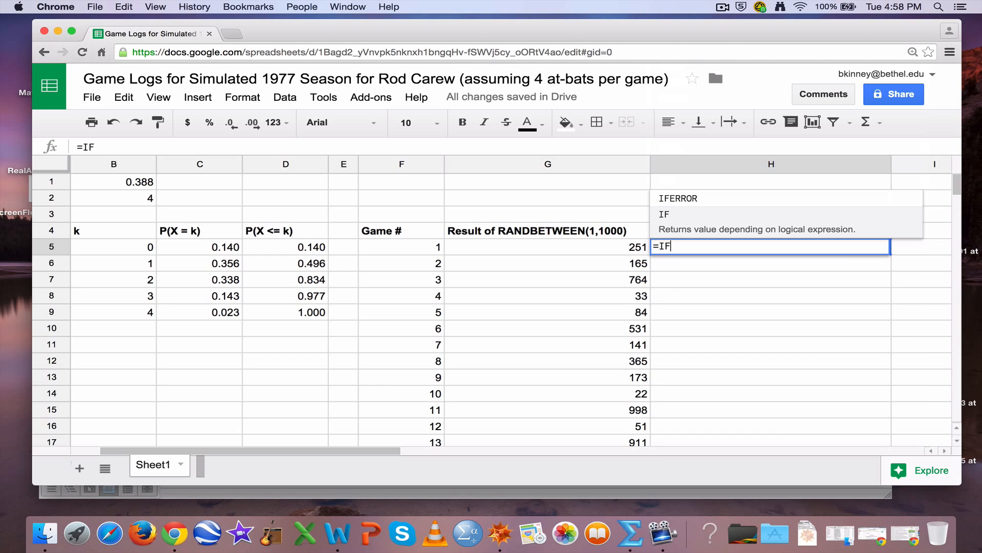
text(()
click(613, 250)
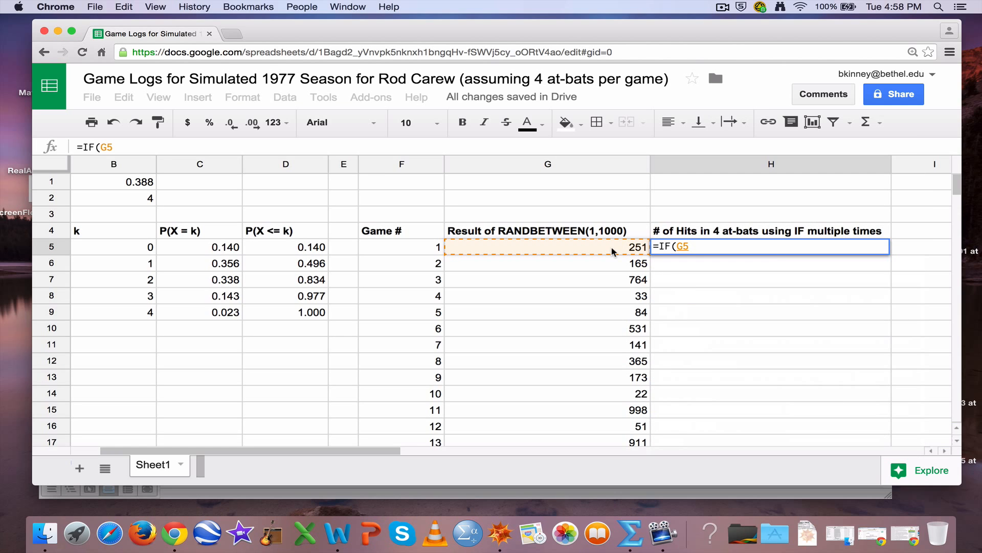
text(<=)
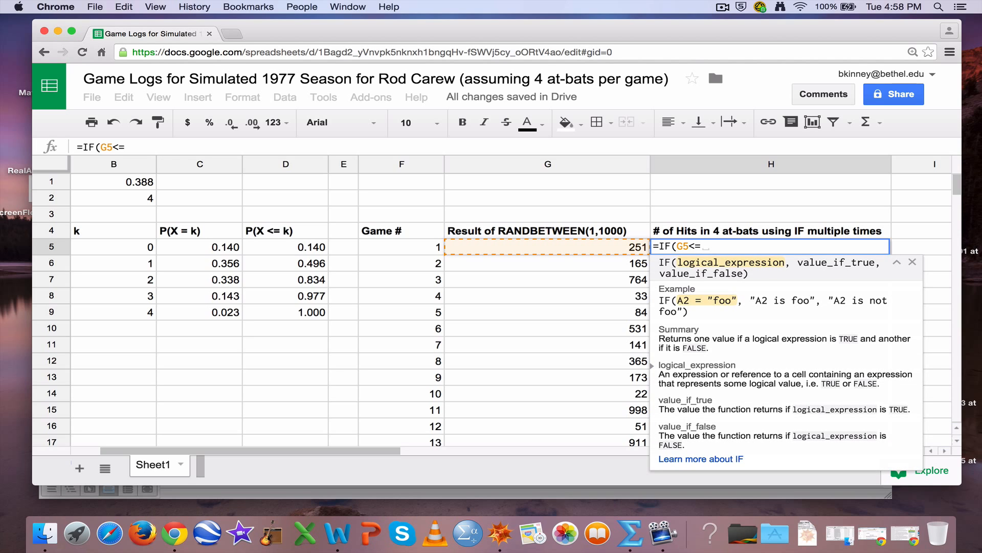
text(140)
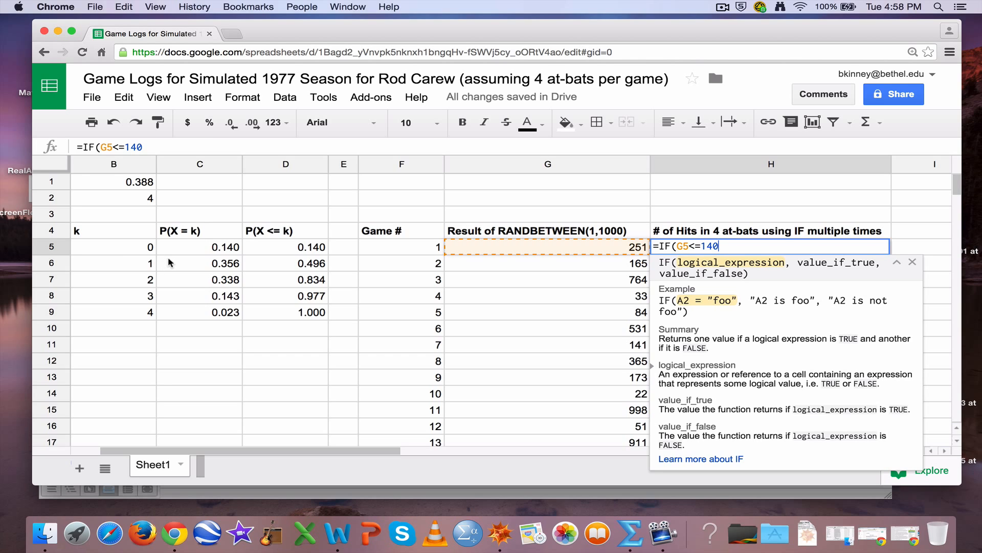
text(,0)
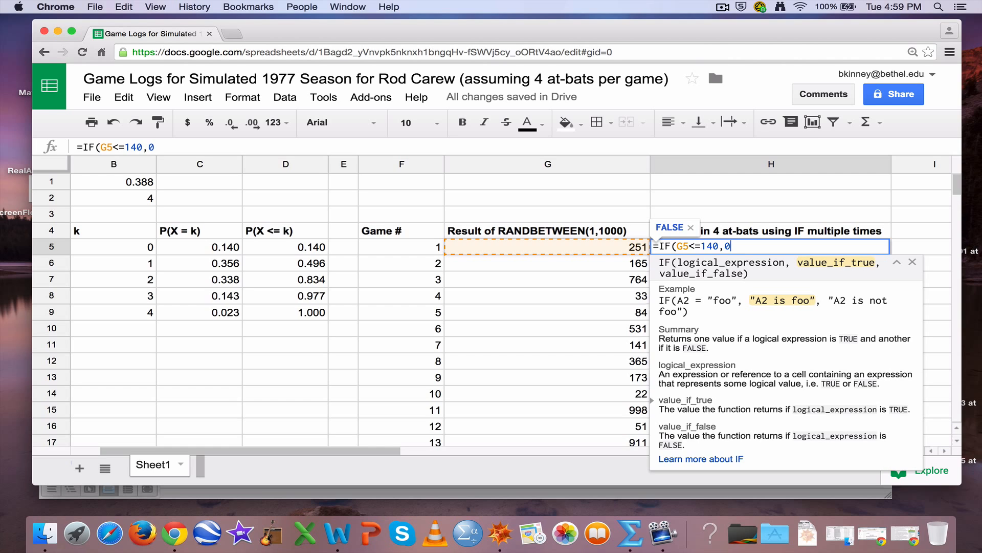
text(,)
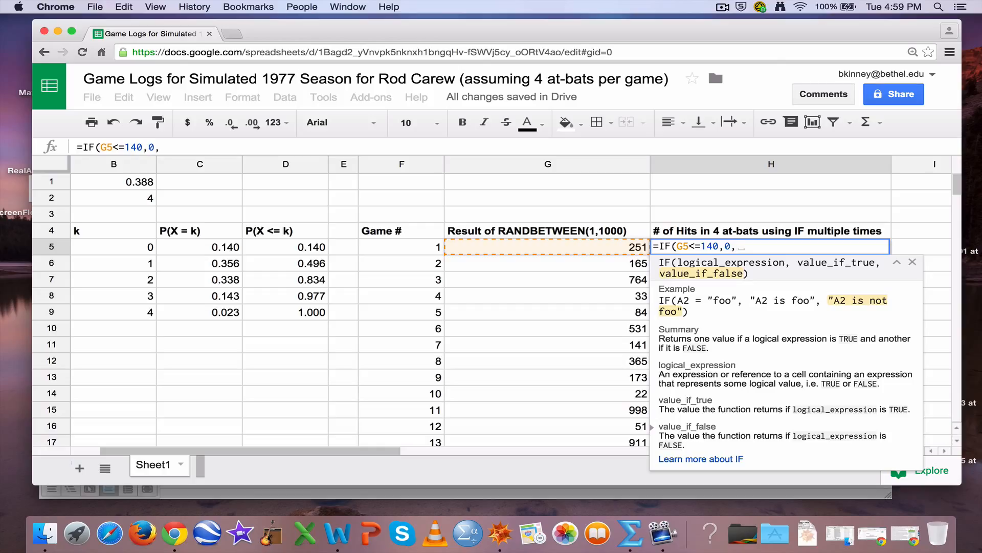
text(1))
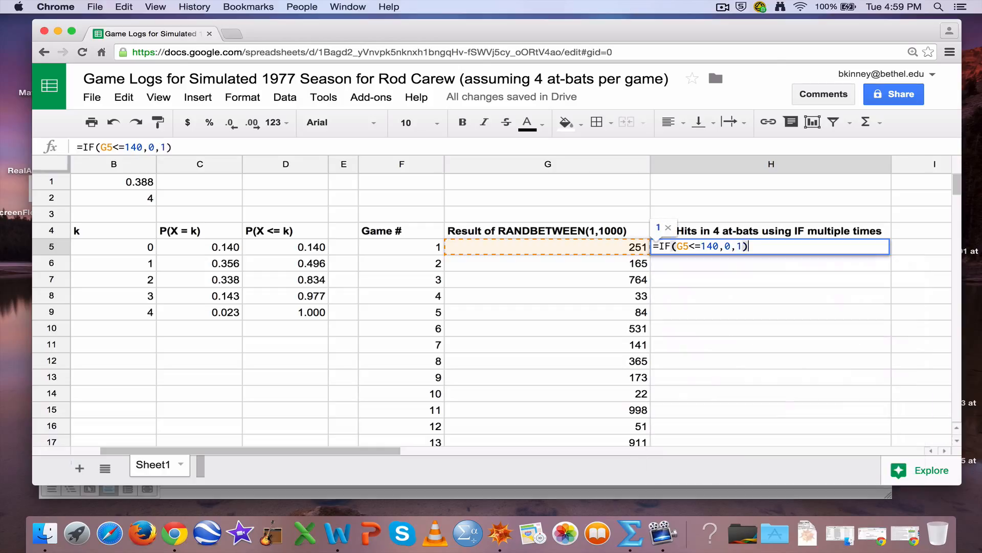
key(Return)
key(Up)
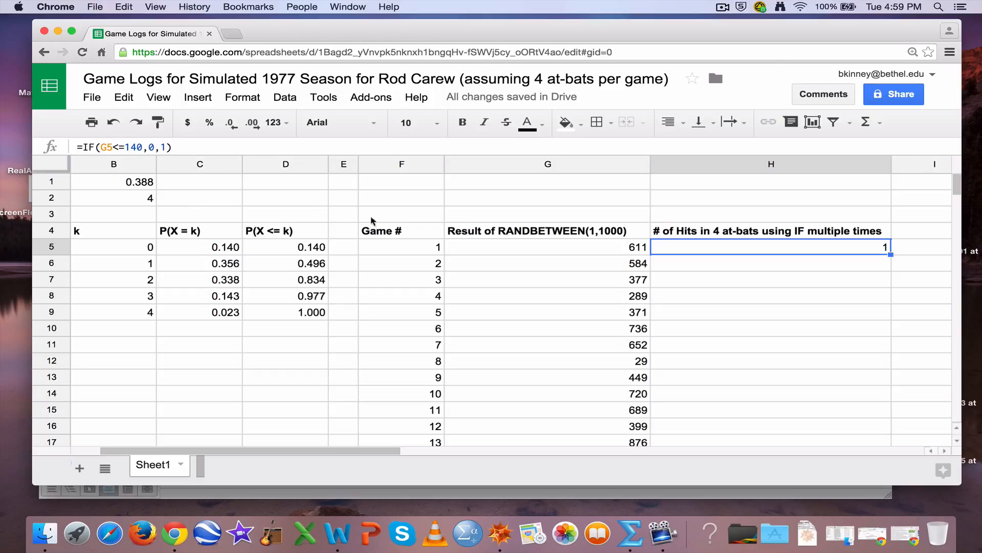
Step: Regenerate the random numbers by copying the RANDBETWEEN formula in G6 and pasting it over itself and over G5
click(548, 262)
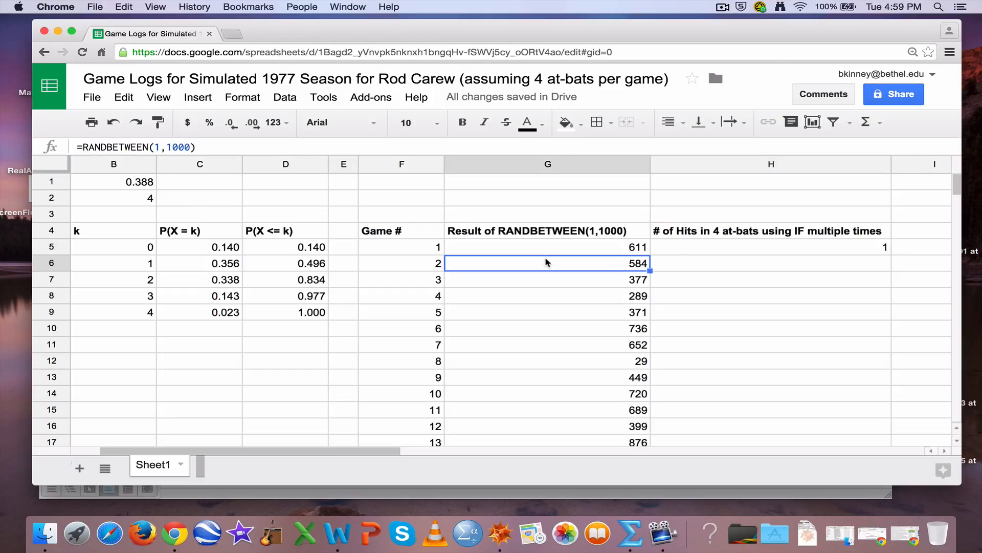
key(ctrl+c)
key(ctrl+v)
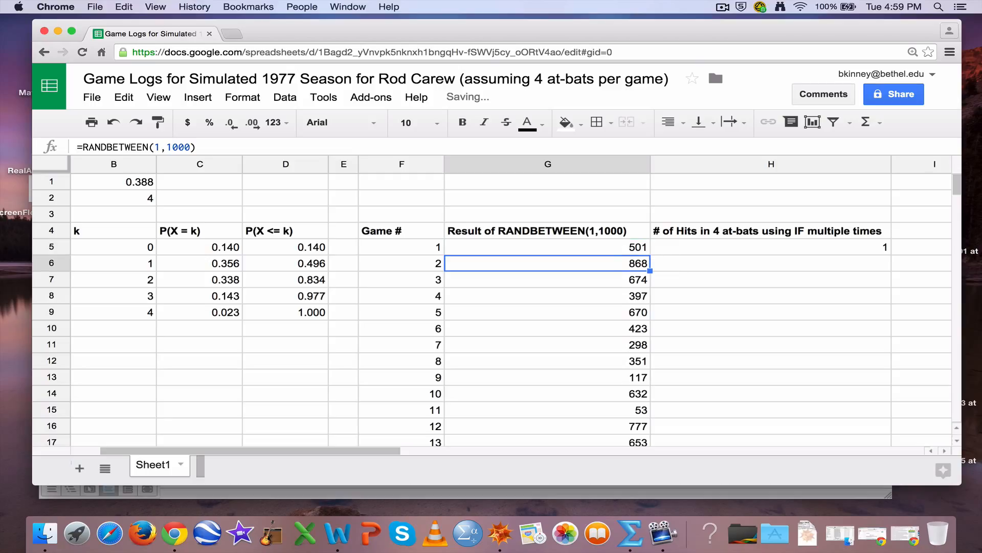
key(ctrl+c)
key(ctrl+v)
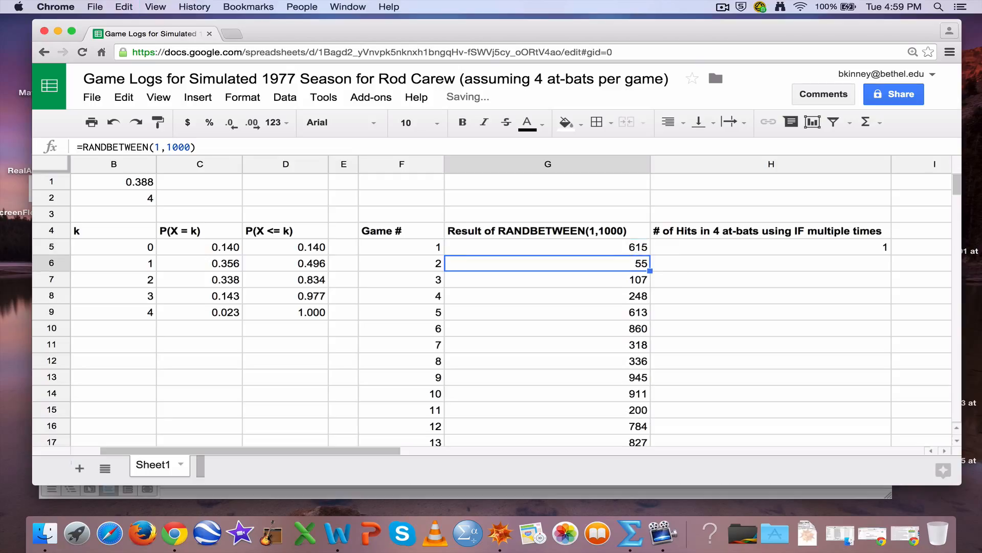
key(ctrl+v)
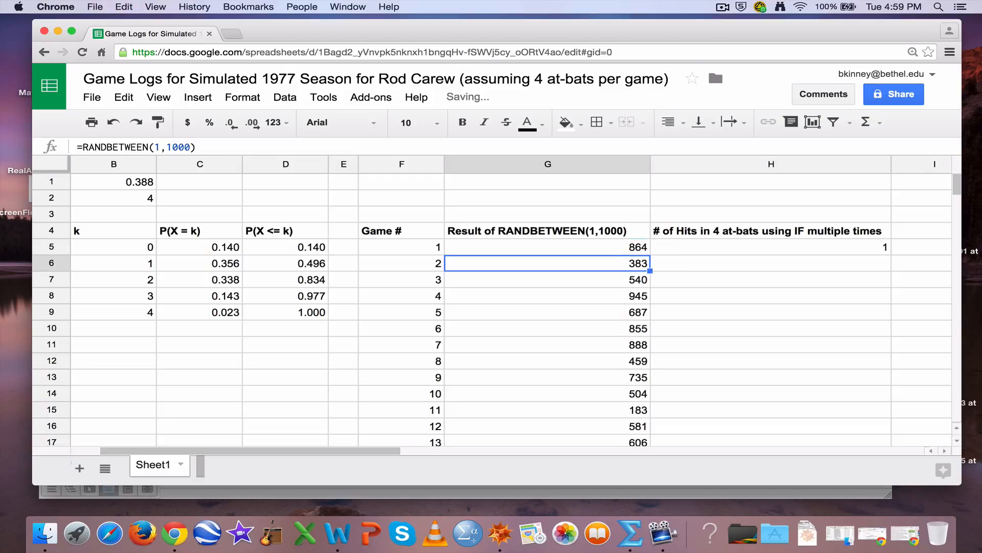
key(super+c)
key(Up)
key(super+v)
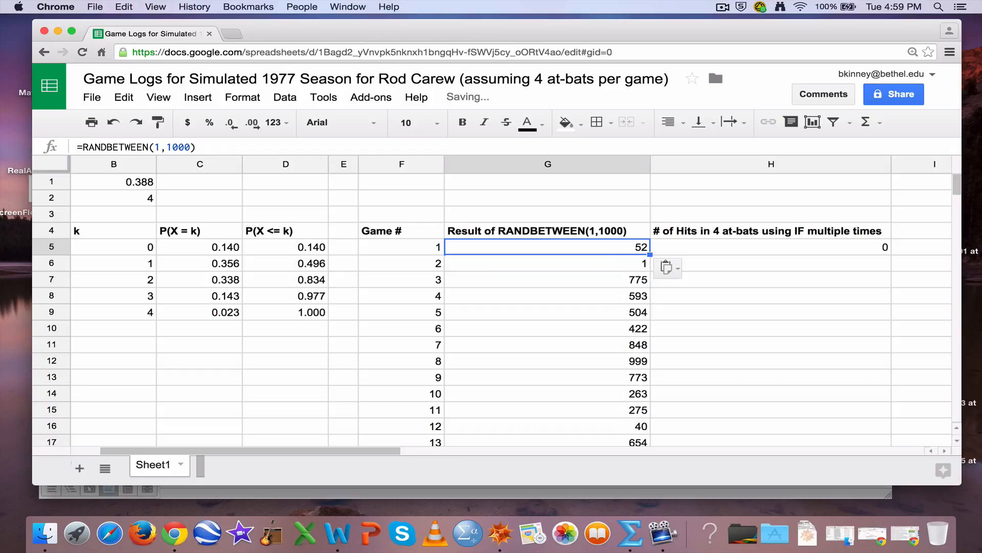
Step: Replace the value-if-false 1 in the H5 formula with an empty nested IF()
click(690, 247)
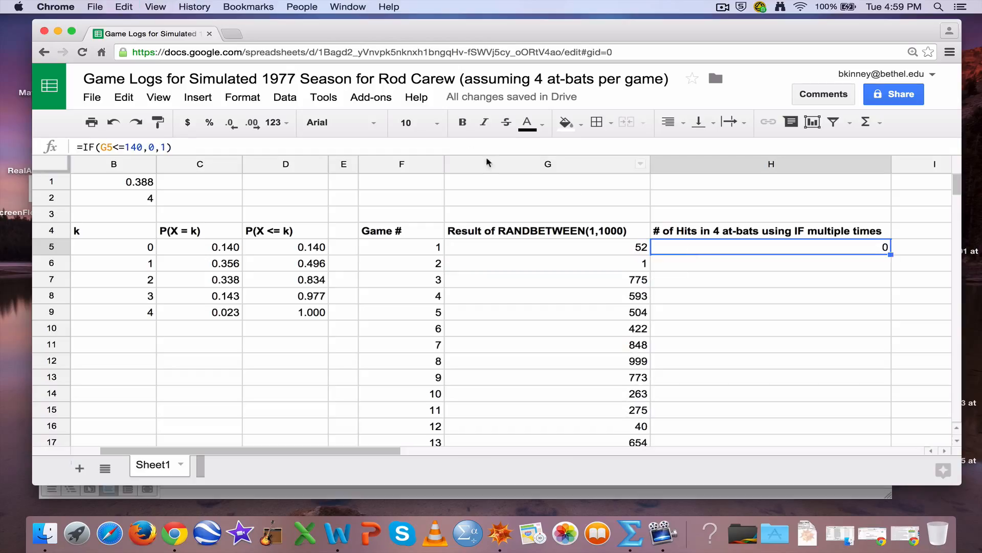
click(446, 144)
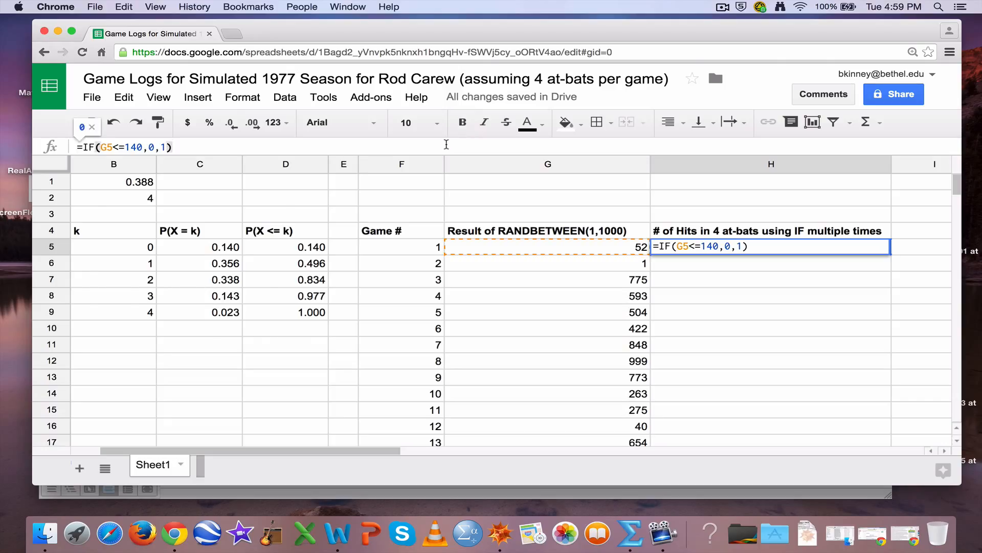
key(BackSpace)
key(BackSpace)
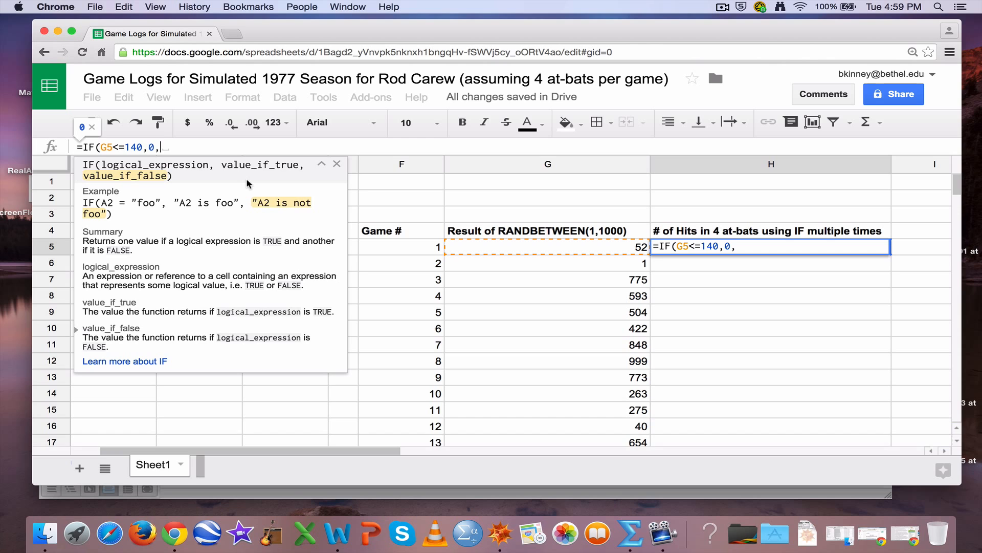
text(IF()
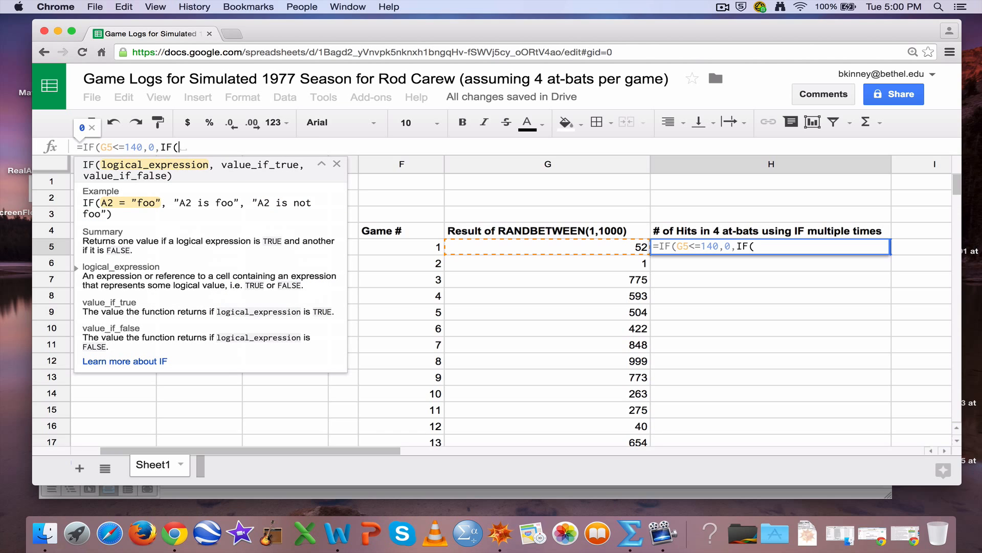
text()))
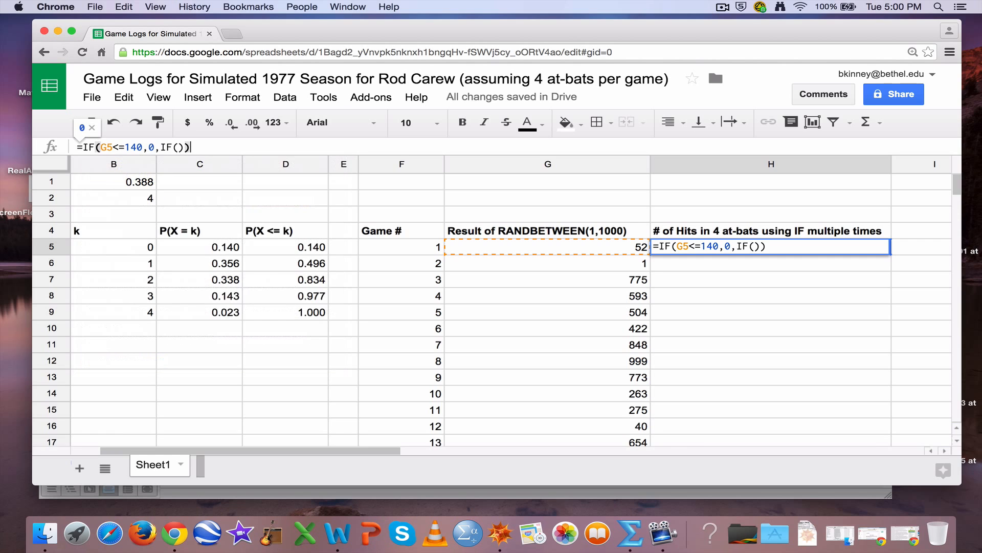
key(Left)
key(Left)
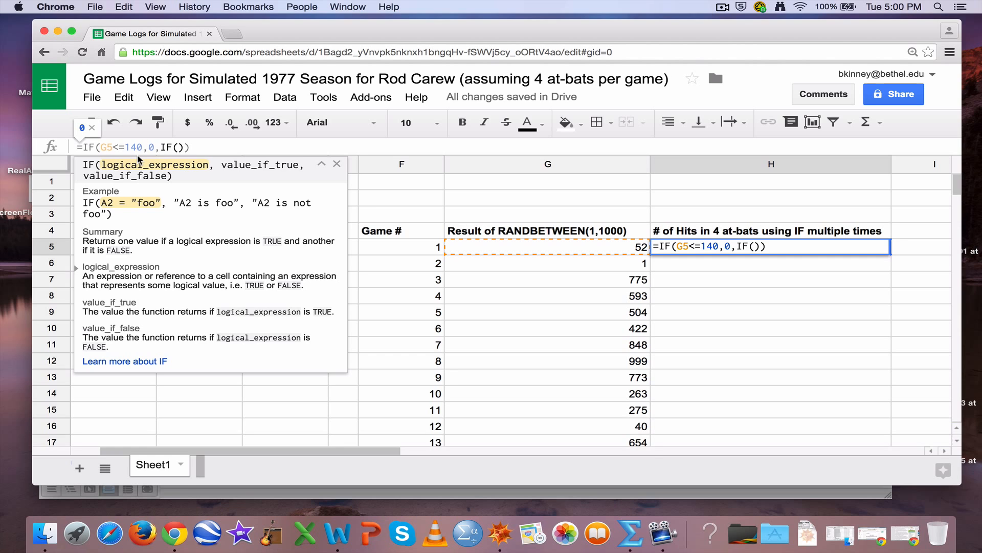
Step: Fill the nested IF in H5 with the condition G5<=496 and the true value 1, dismissing the function help
text(G5<=)
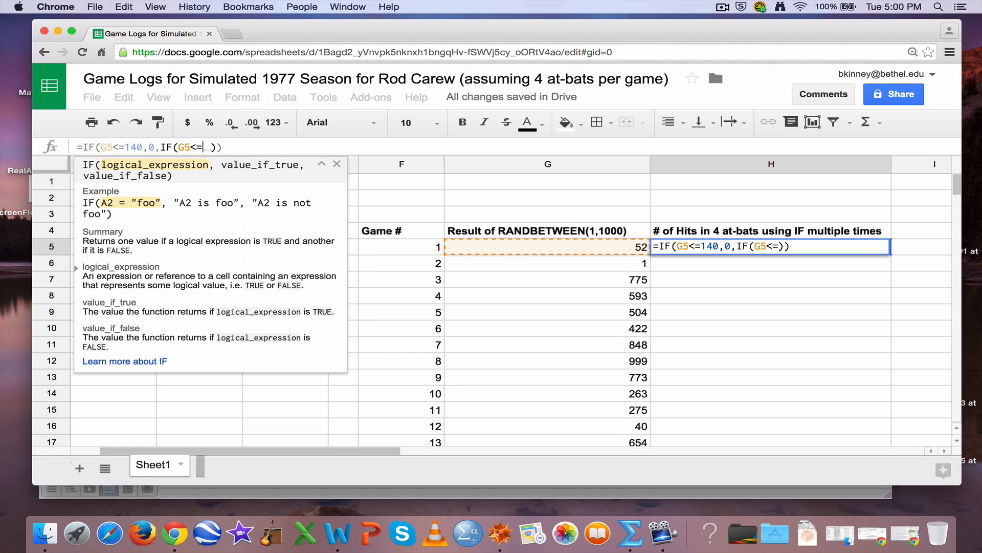
click(337, 164)
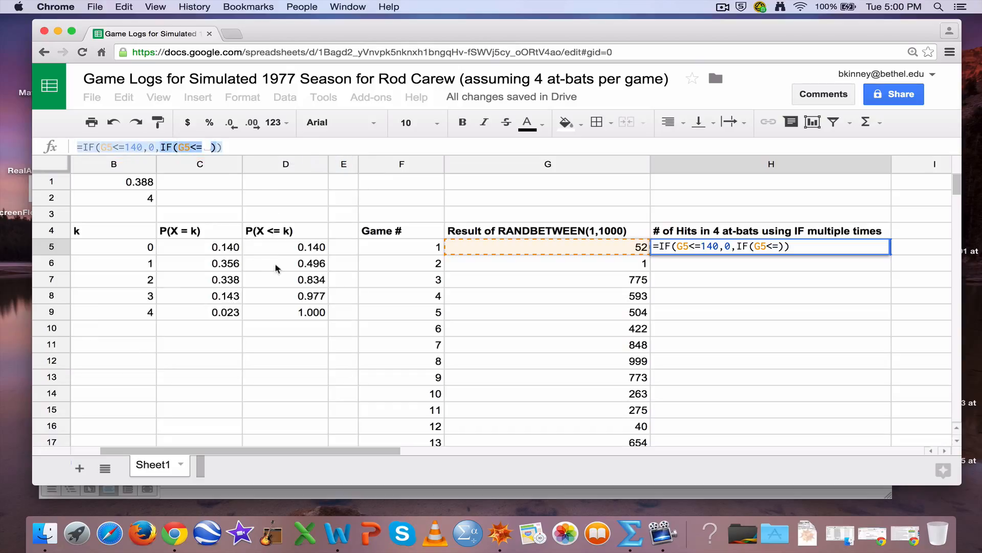
click(205, 149)
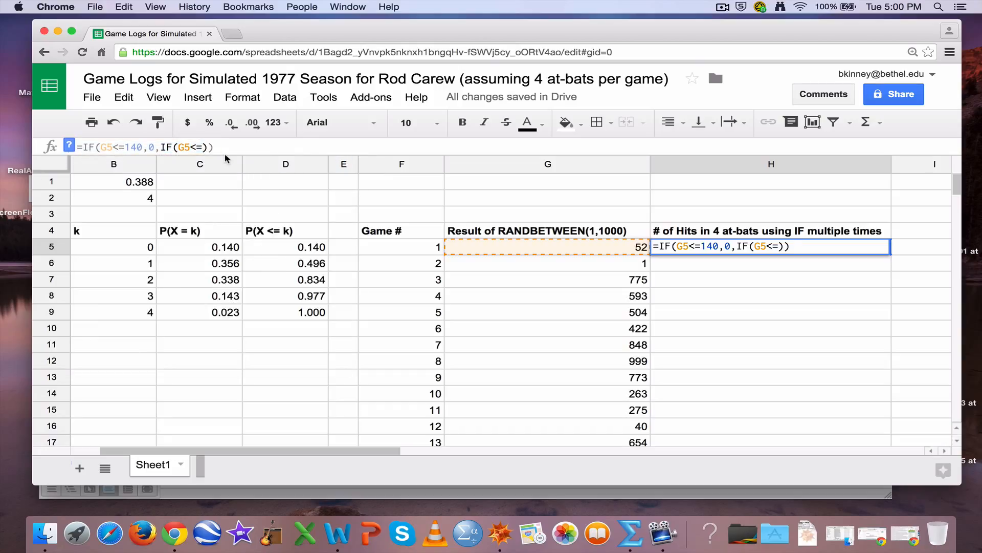
text(496)
click(219, 148)
text(,)
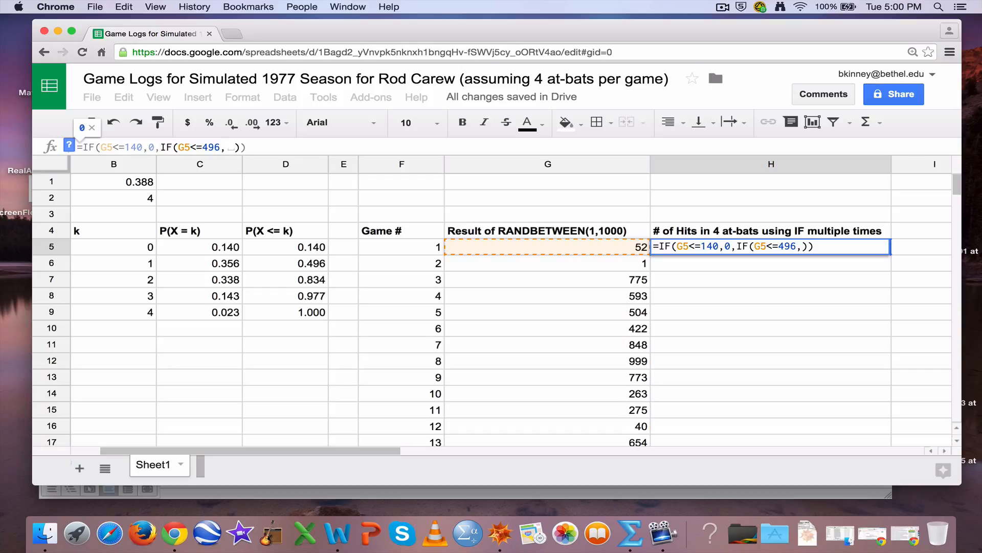
text(1)
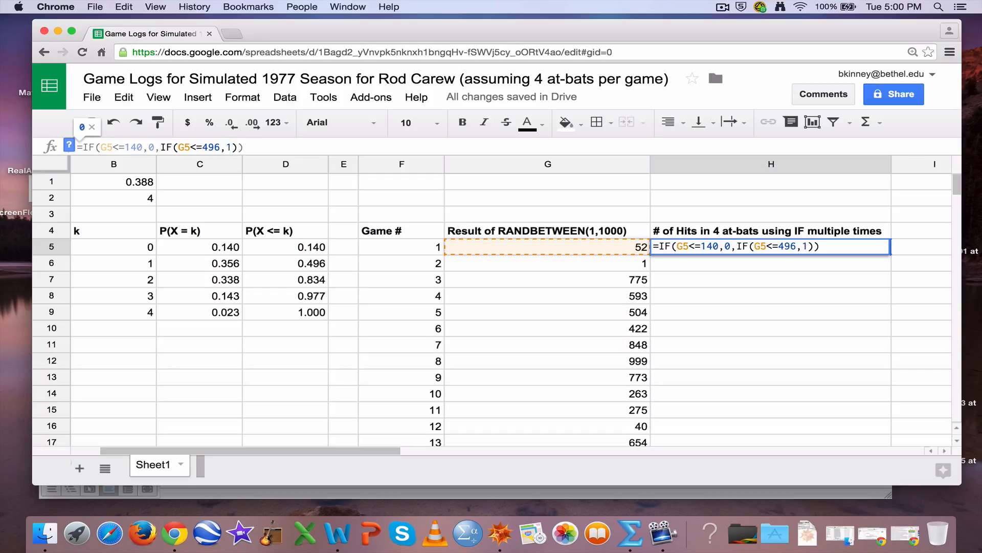
Step: Nest another IF as the second IF's false value in H5, with condition G5<=834 and true value 2
text(,)
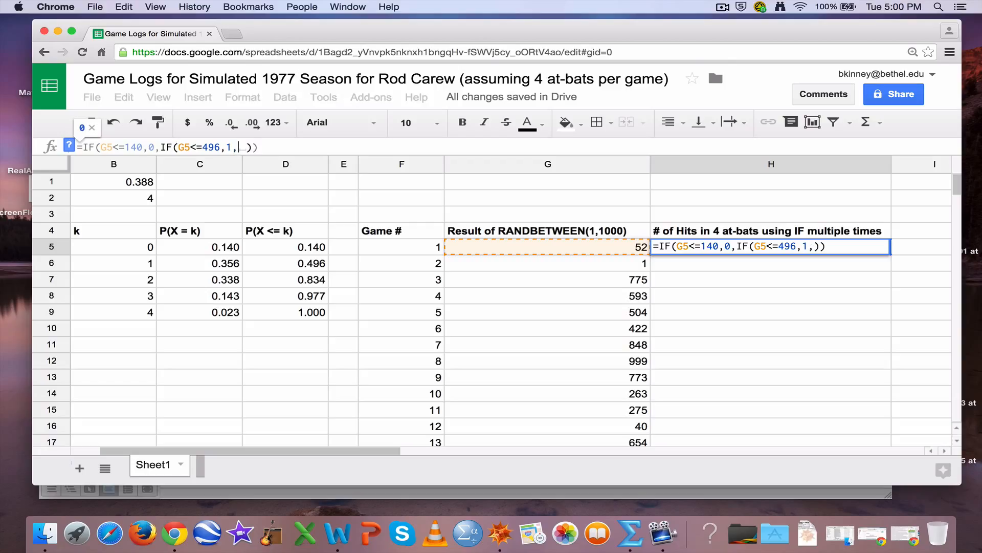
text(IF())
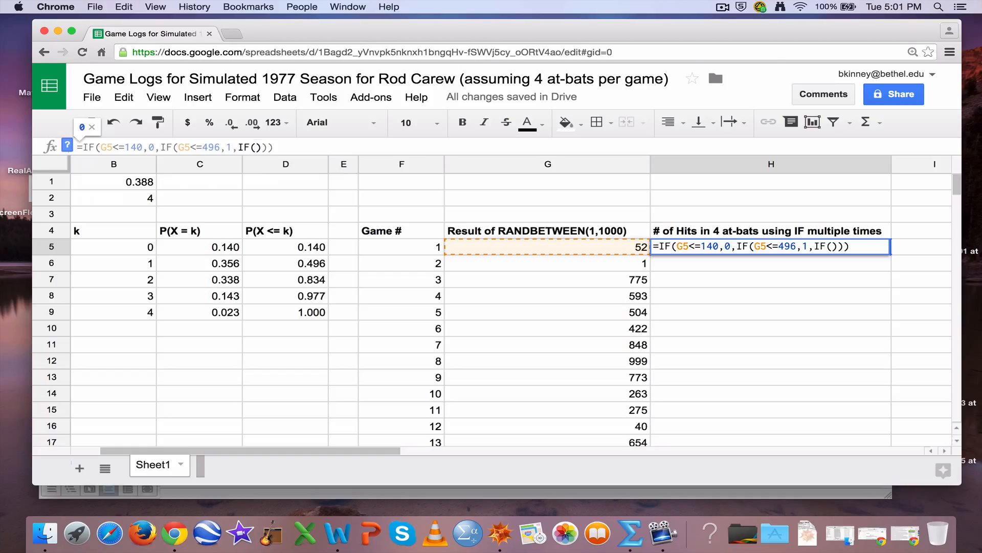
text(G5<=)
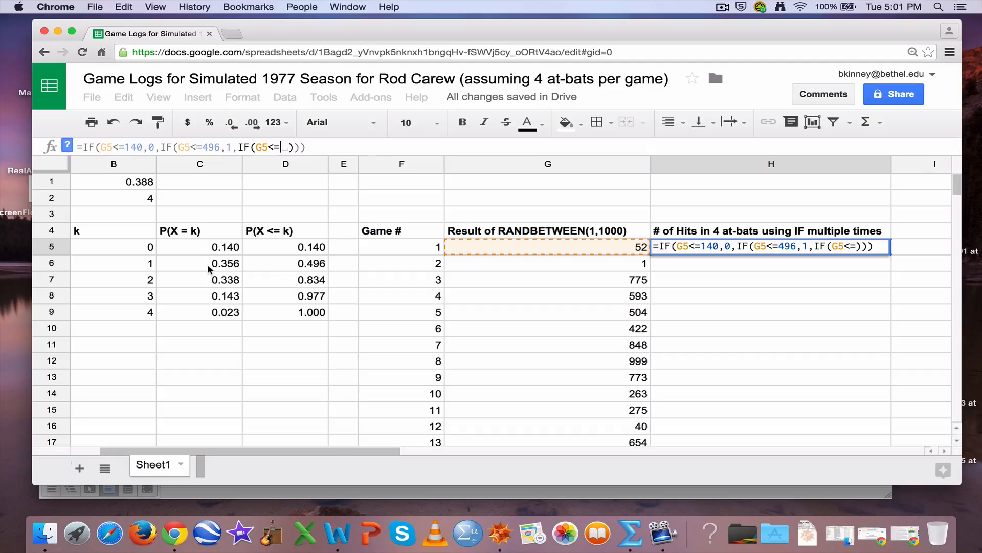
text(834)
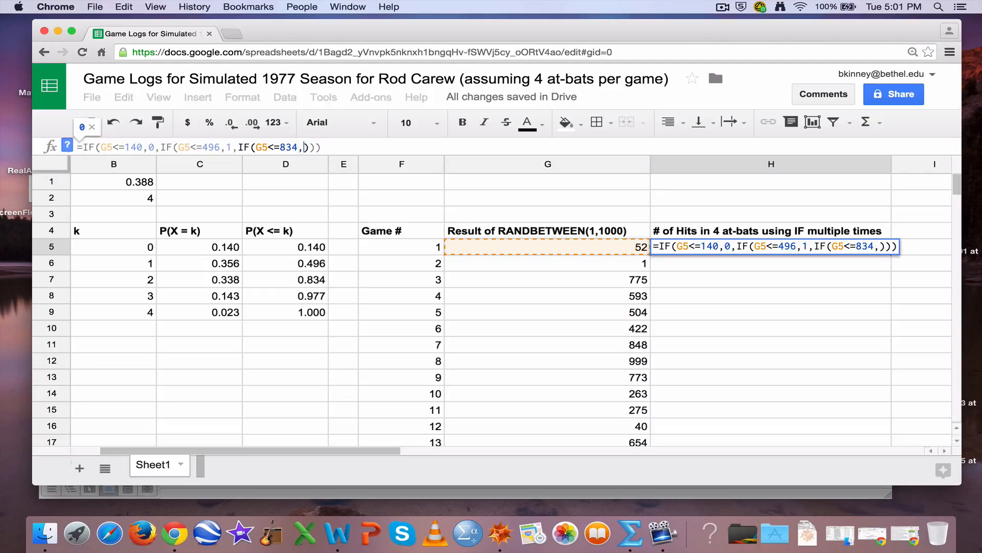
text(,2)
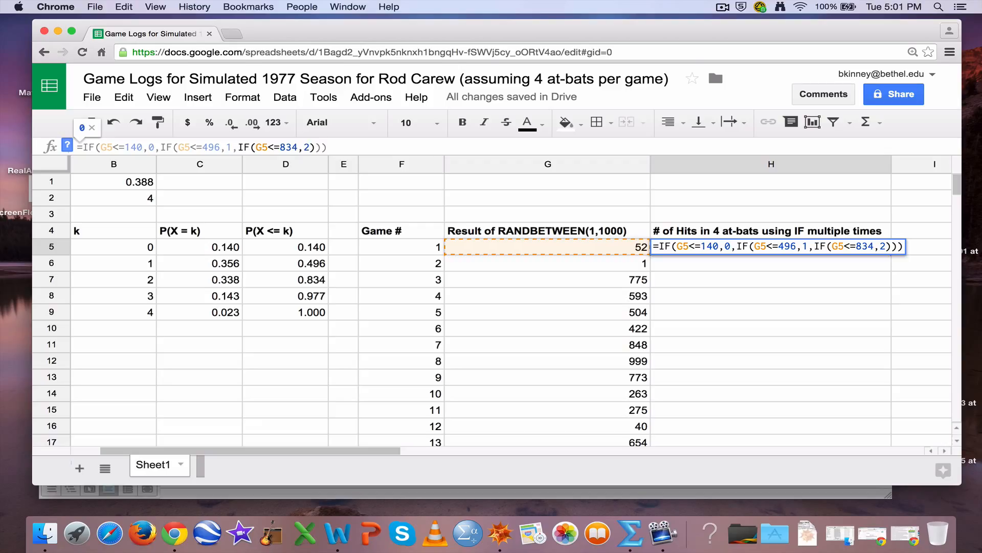
Step: Nest a final IF in H5 with condition G5<=977, true value 3 and false value 4, and commit the formula
text(,)
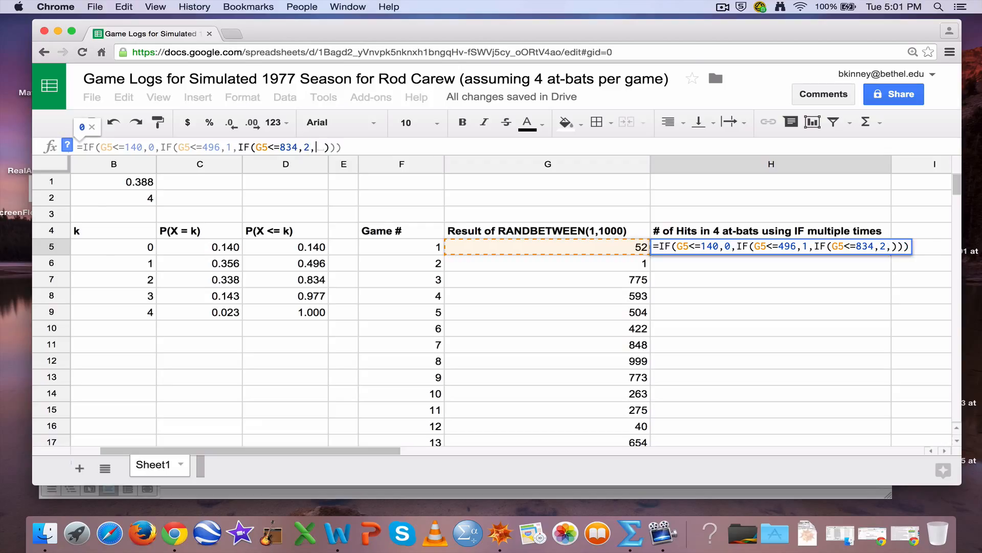
text(IF()
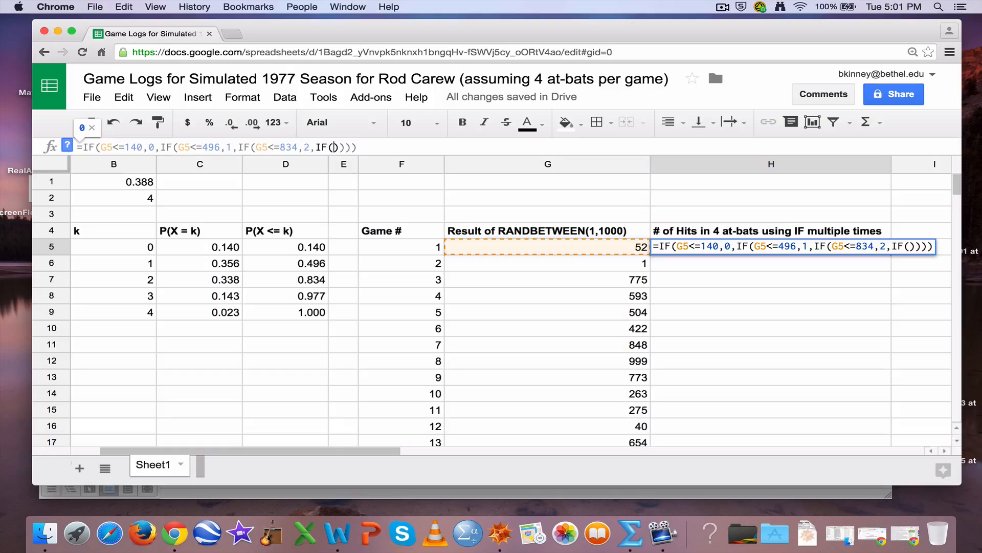
text(G%)
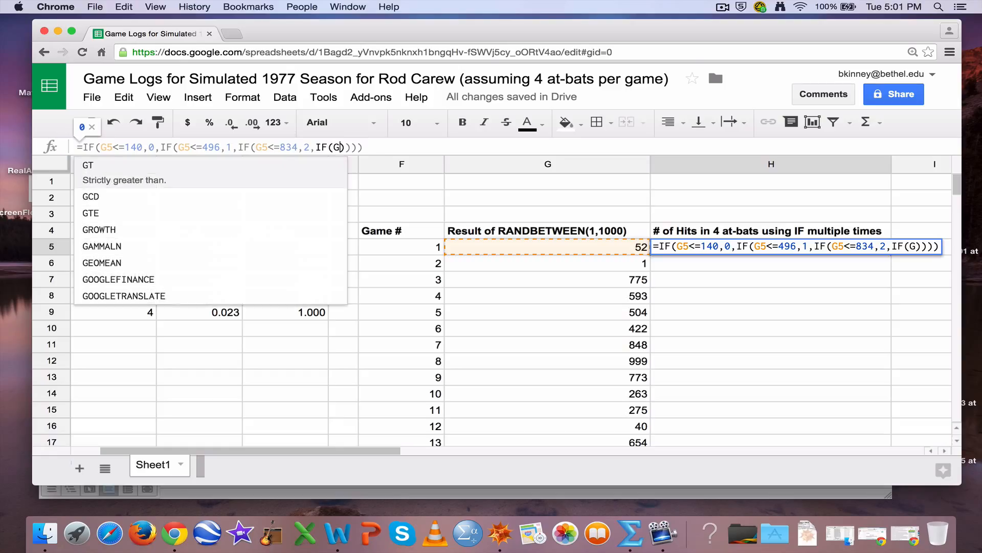
key(BackSpace)
text(5<=)
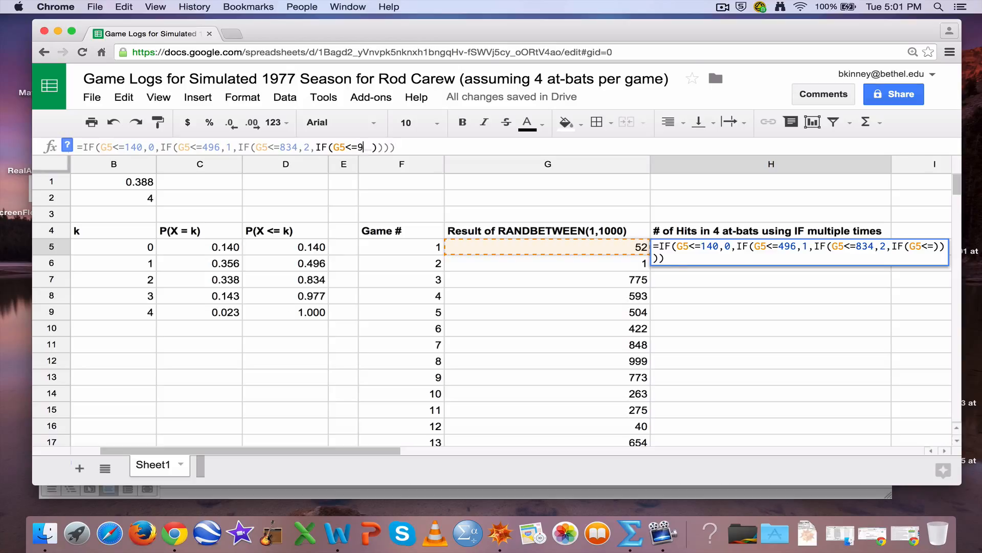
text(977,)
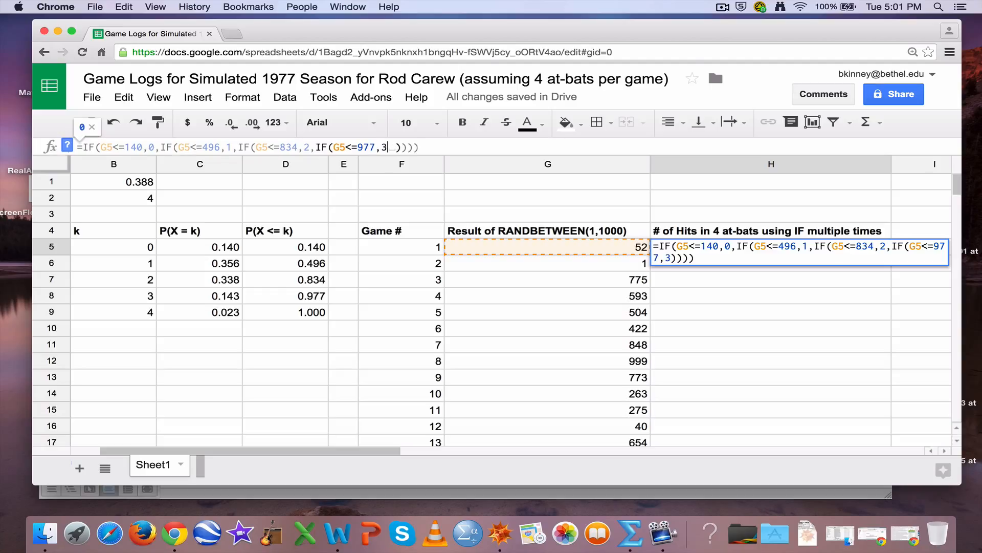
text(3,)
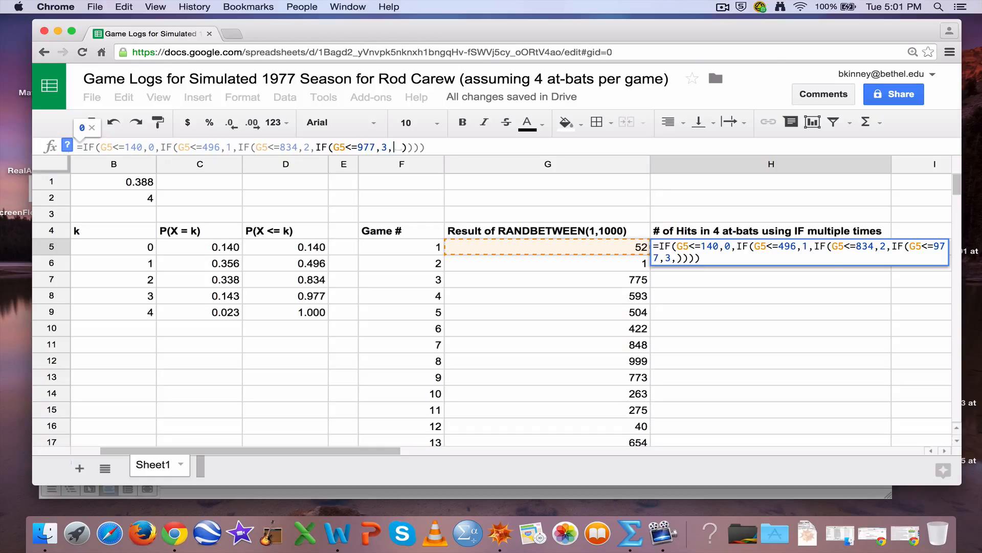
text(4)
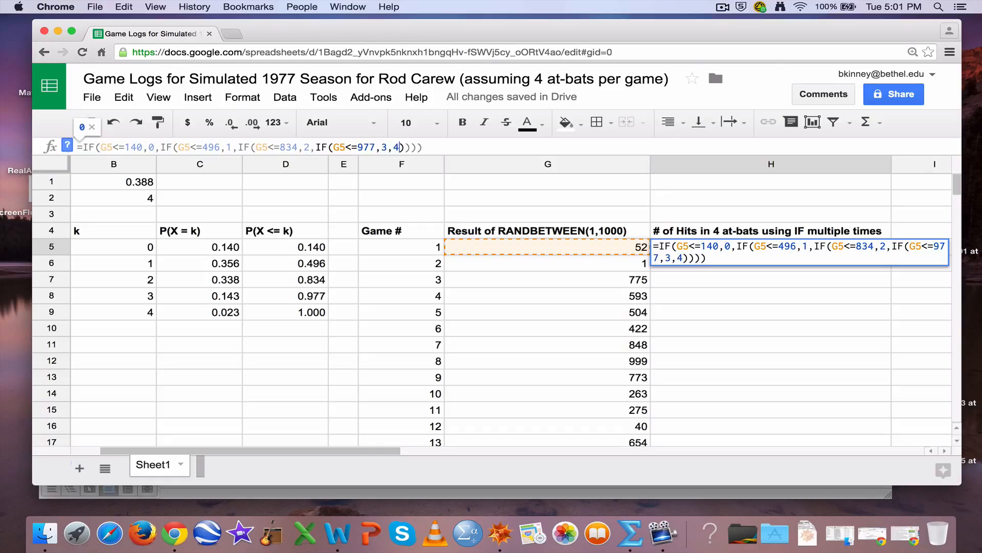
key(Return)
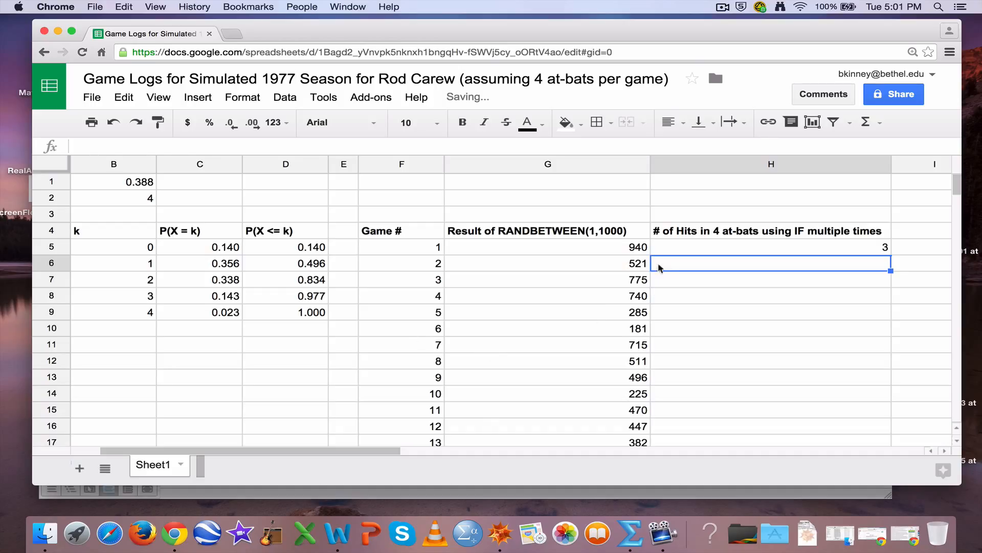
Step: Check the H5 hit count against G5 and the cumulative probability in D8, and fill the H5 formula down through H13
drag(636, 247, 675, 248)
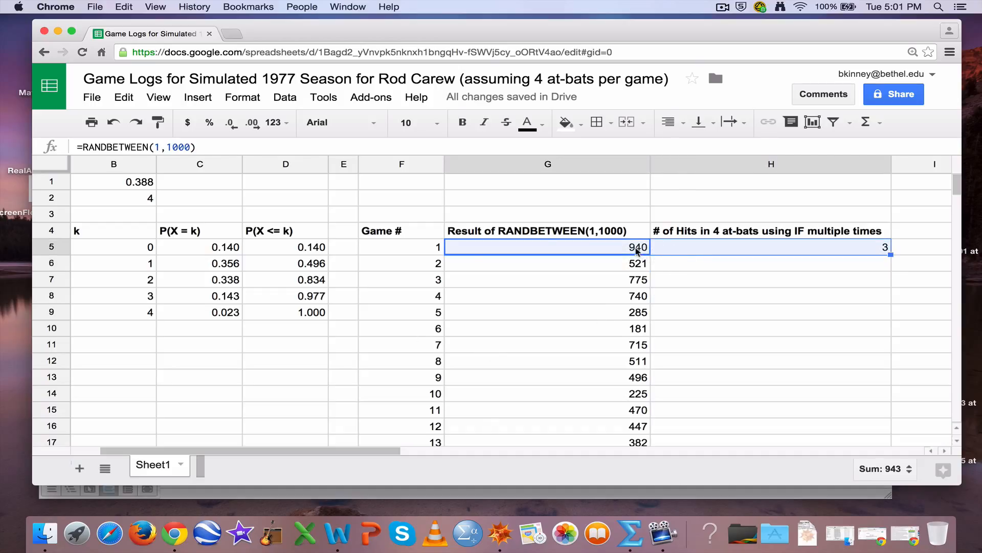
click(310, 297)
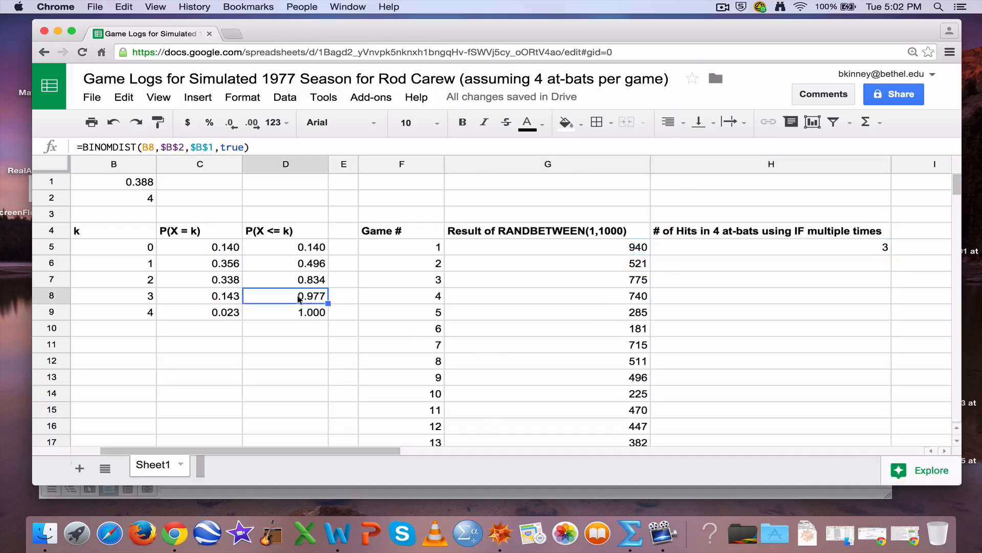
click(679, 246)
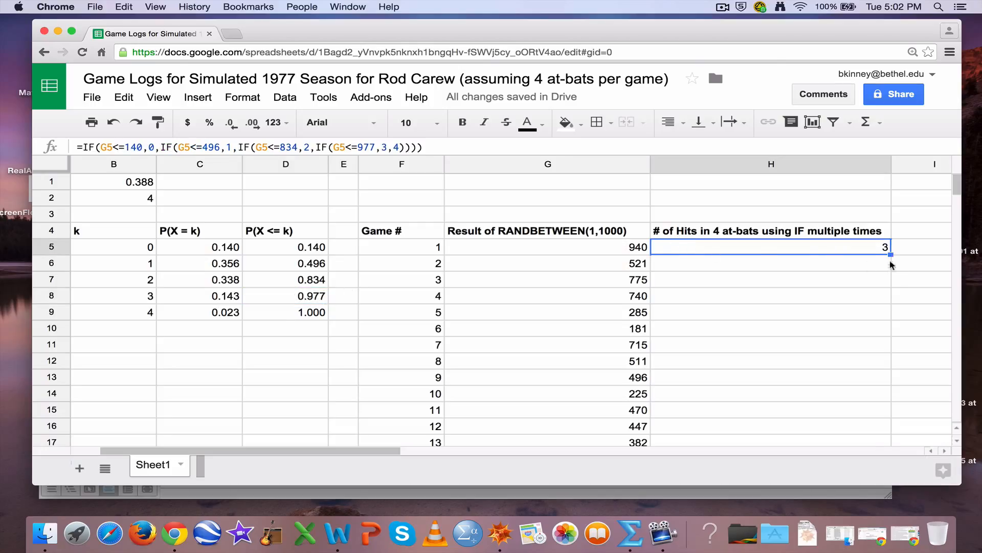
drag(891, 255, 870, 379)
click(838, 411)
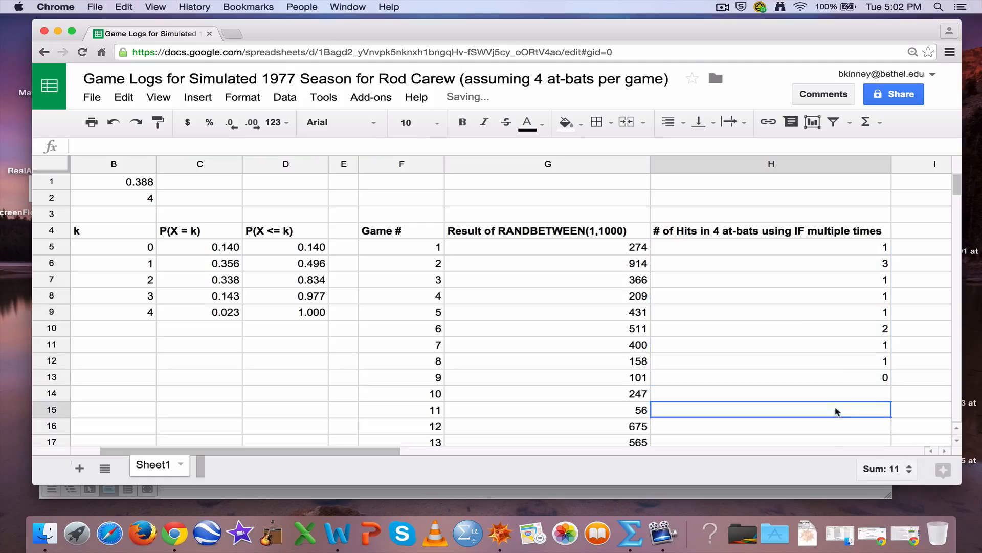
Step: Compare the random numbers in G5, G6 and G10 with the cumulative probabilities in column D and the hit counts in column H
click(636, 251)
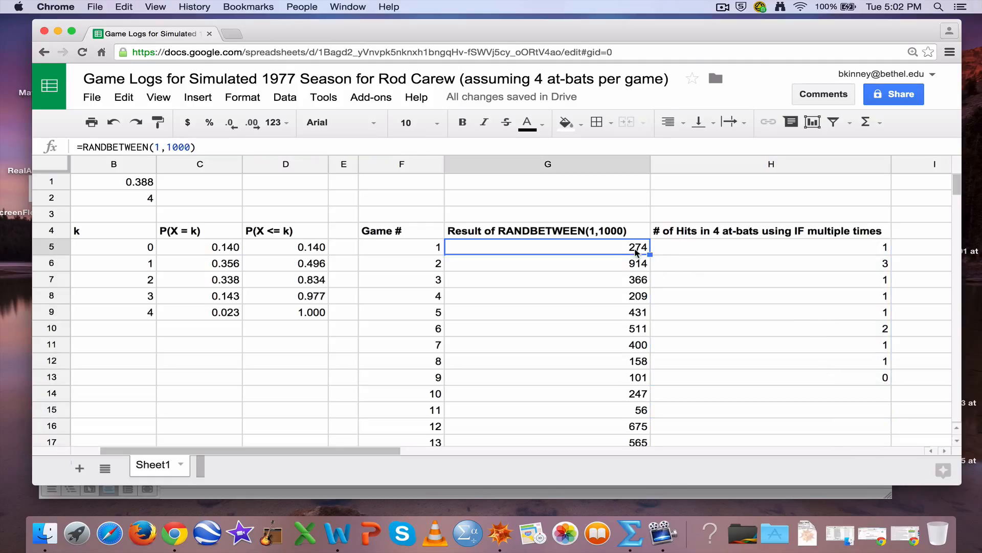
click(689, 251)
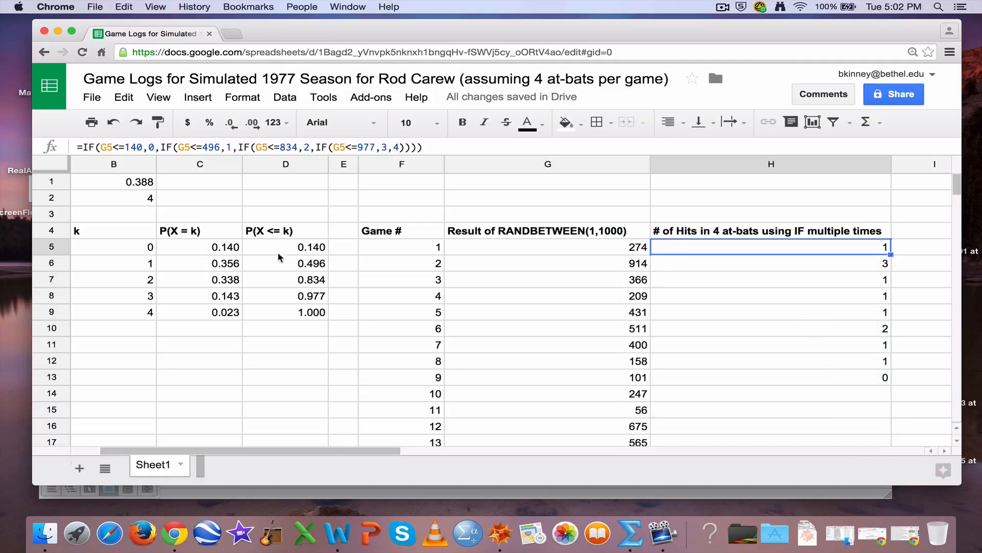
click(282, 261)
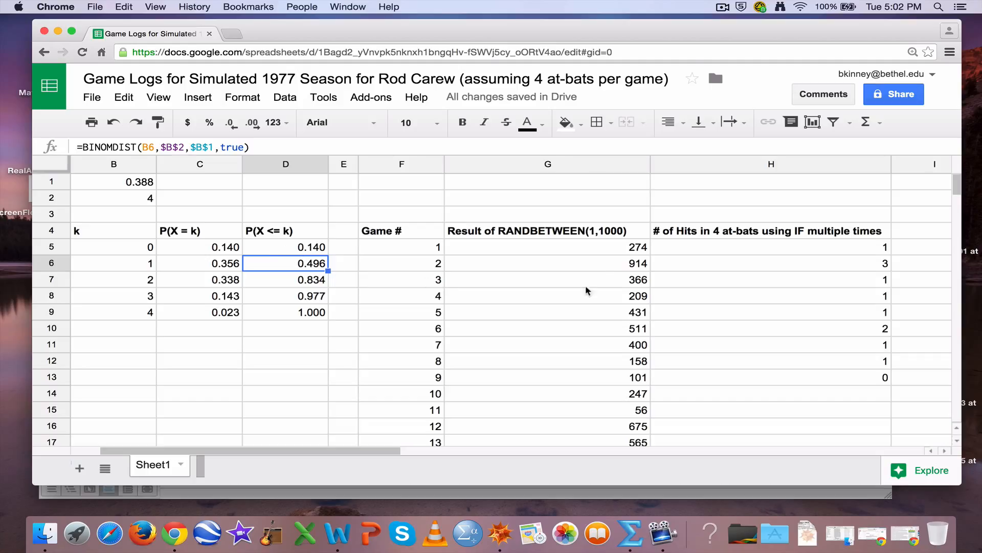
click(598, 266)
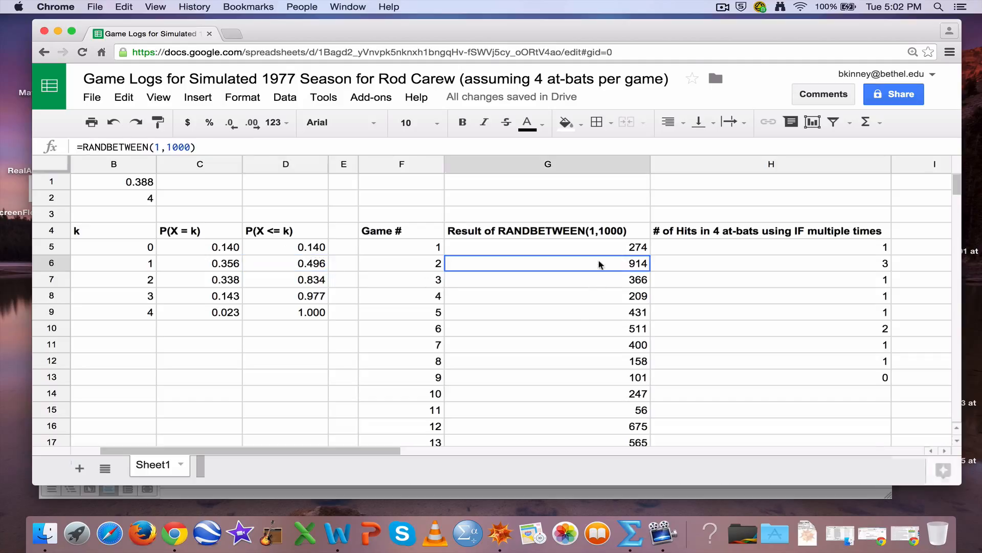
click(310, 295)
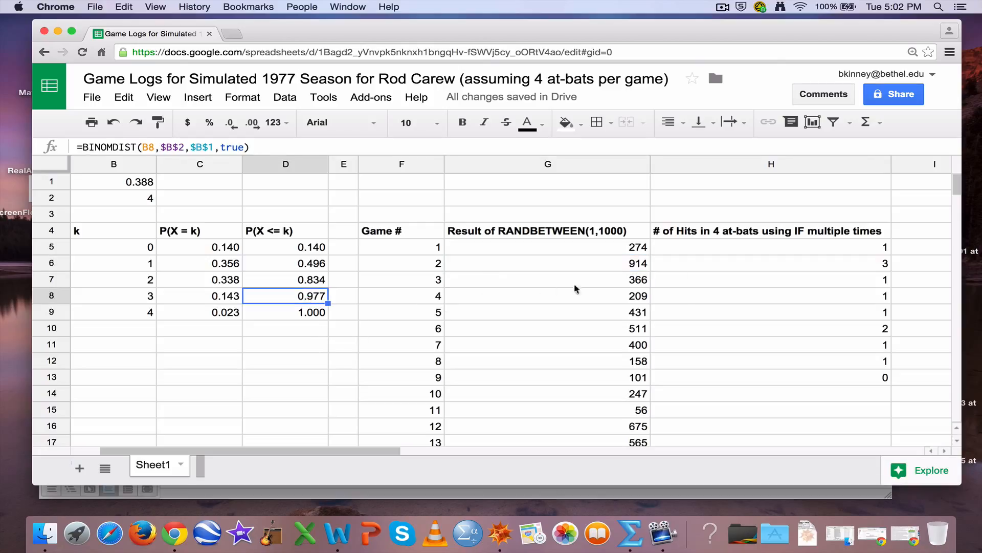
click(699, 265)
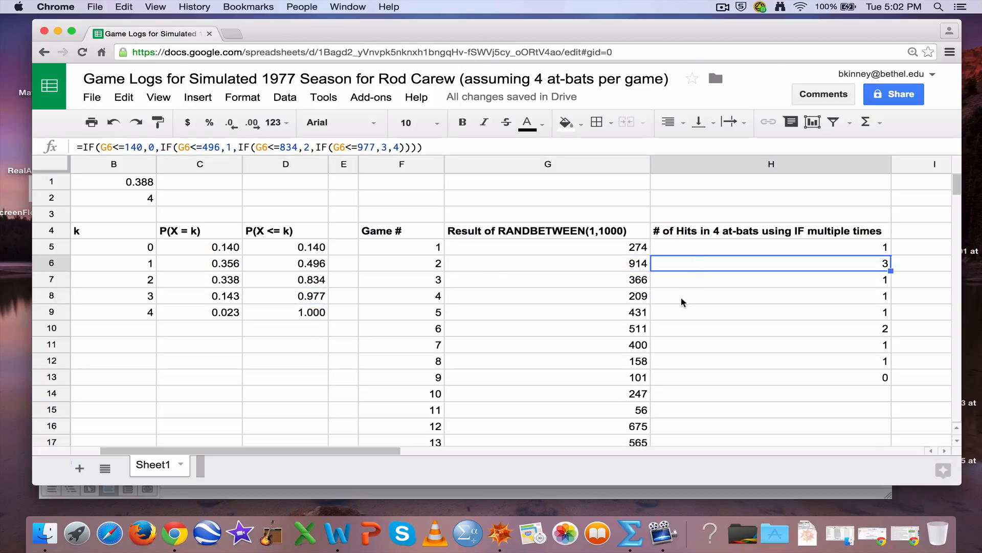
click(639, 330)
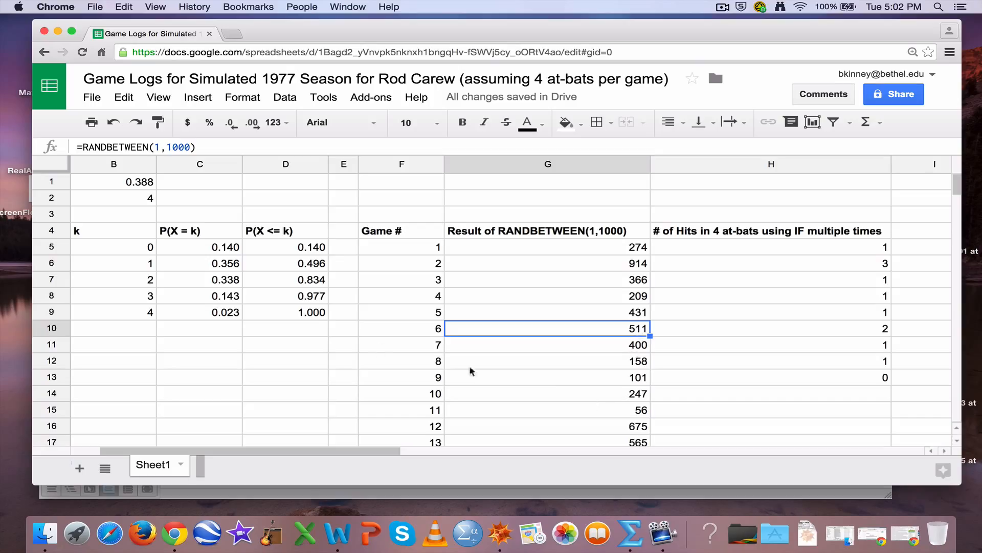
click(303, 285)
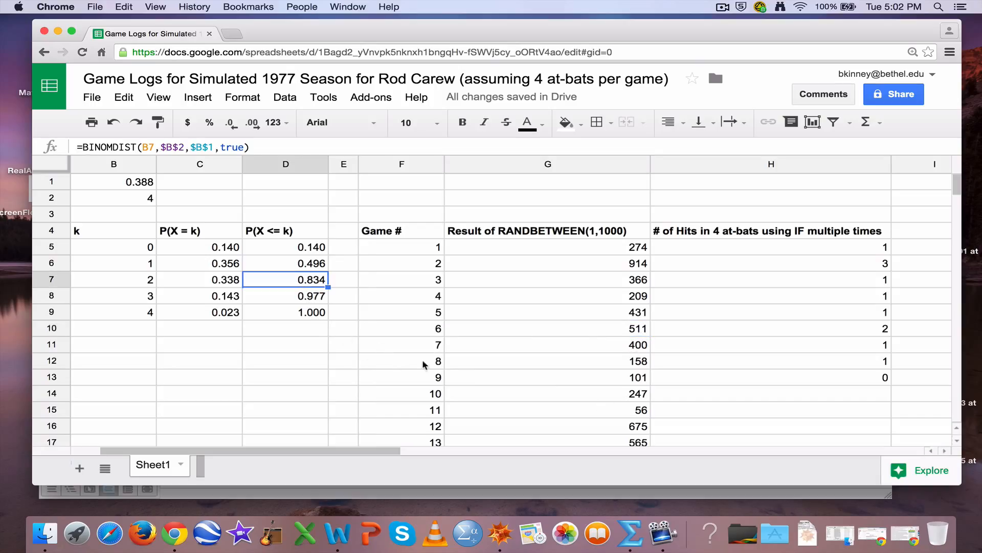
click(683, 330)
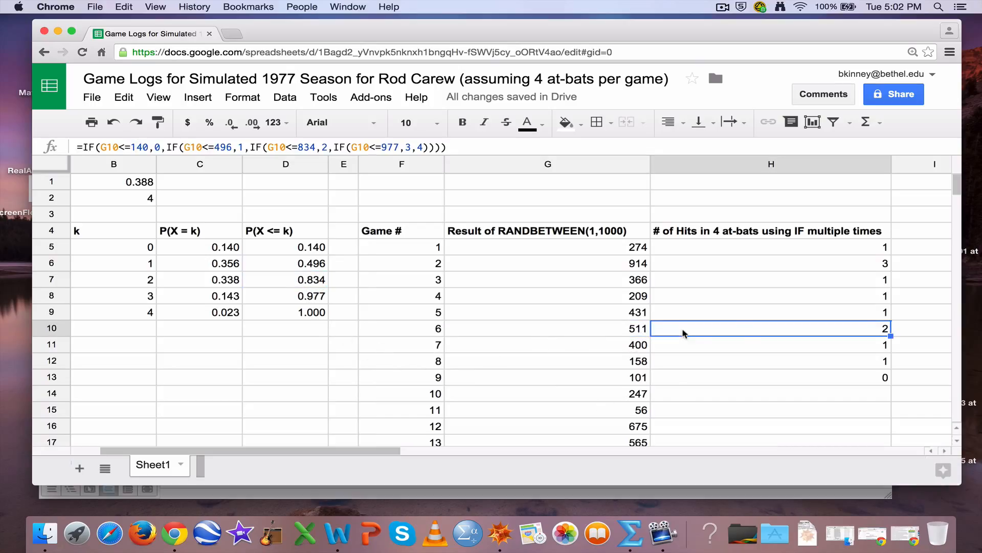
click(751, 364)
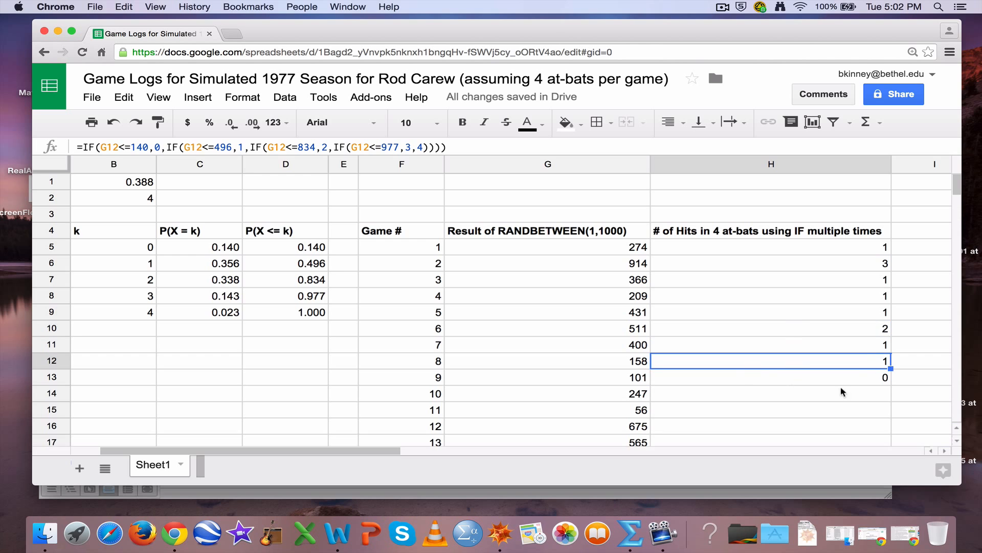
Step: Fill the nested IF formula from H13 down through the remaining games in column H
click(874, 376)
drag(891, 385, 845, 222)
scroll(845, 240, up, 20)
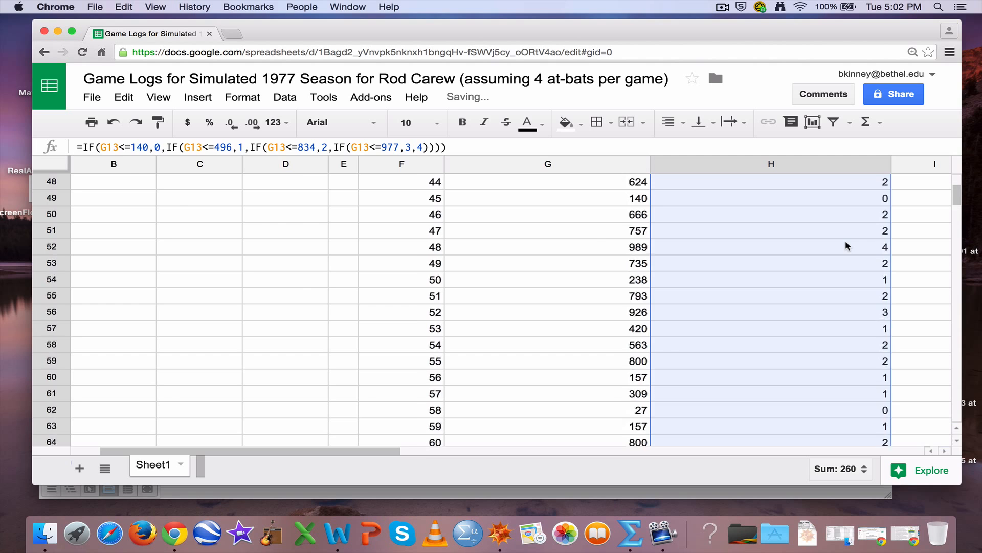
scroll(846, 241, up, 15)
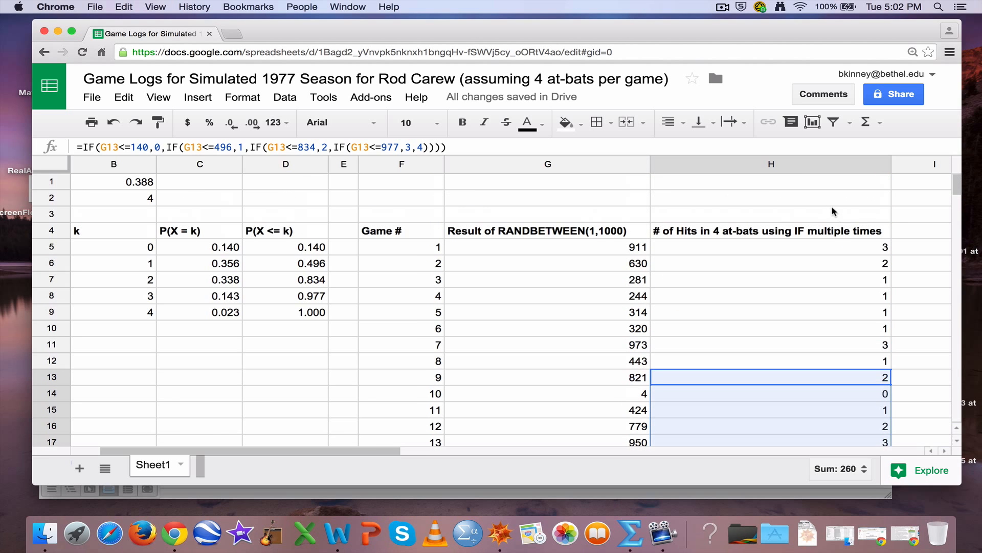
Step: Examine the simulated hits in column H and the summary table's # of Hits categories 0 to 4 in J5:J9
click(845, 243)
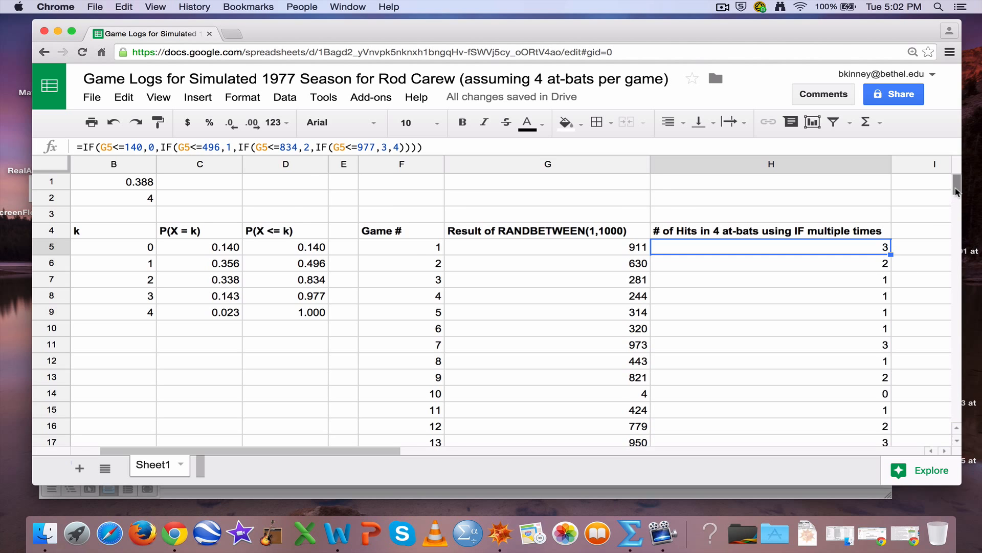
mouse_move(956, 188)
mouse_down()
mouse_move(955, 227)
mouse_move(955, 182)
mouse_up()
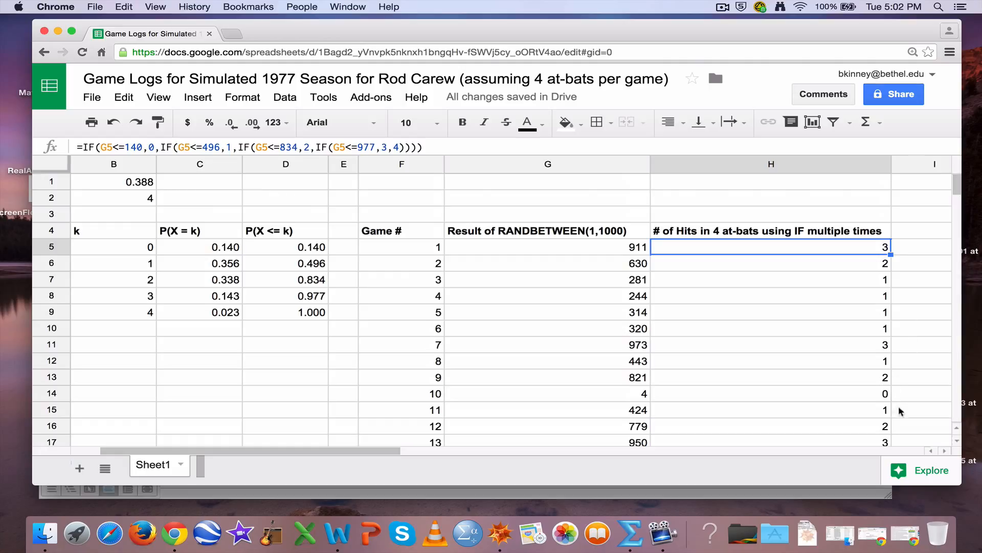
click(944, 451)
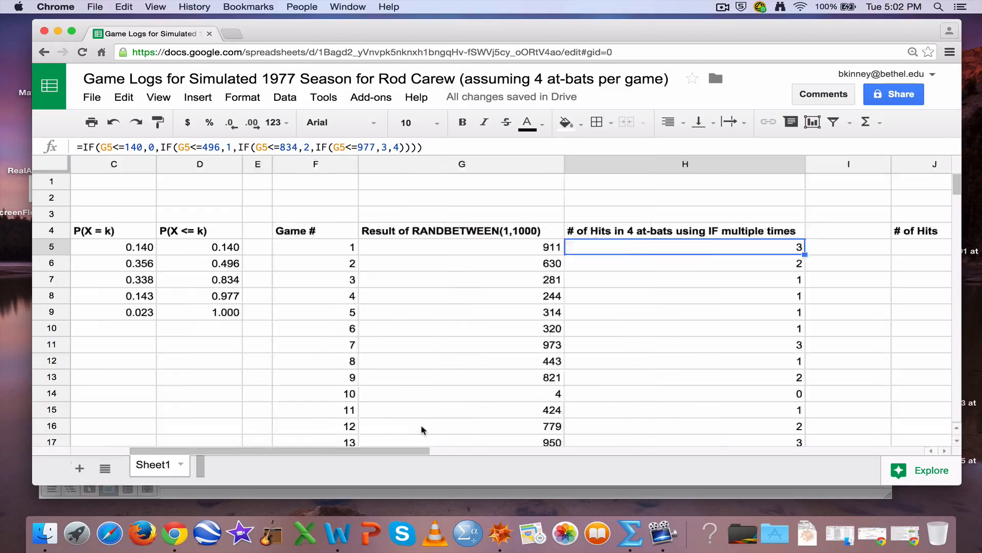
scroll(422, 430, right, 5)
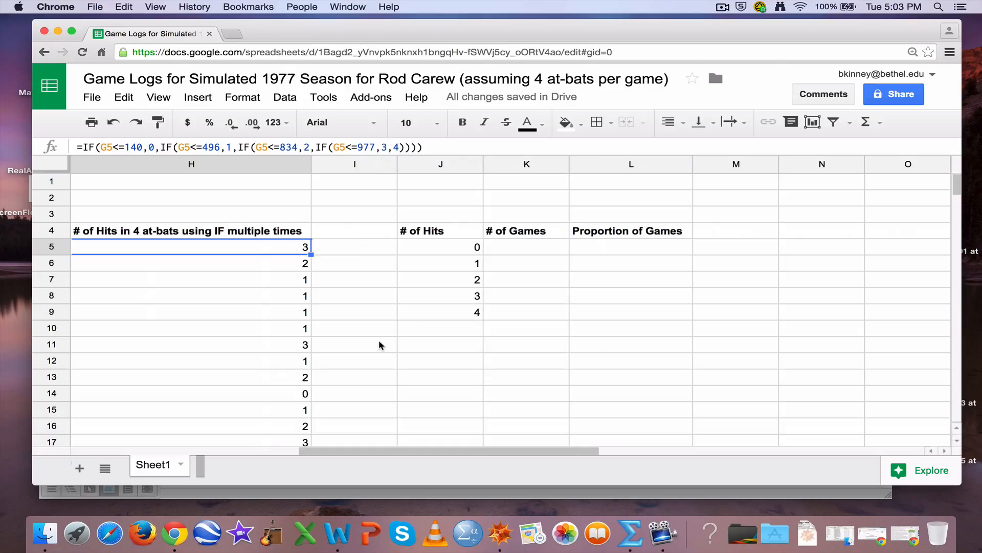
click(534, 247)
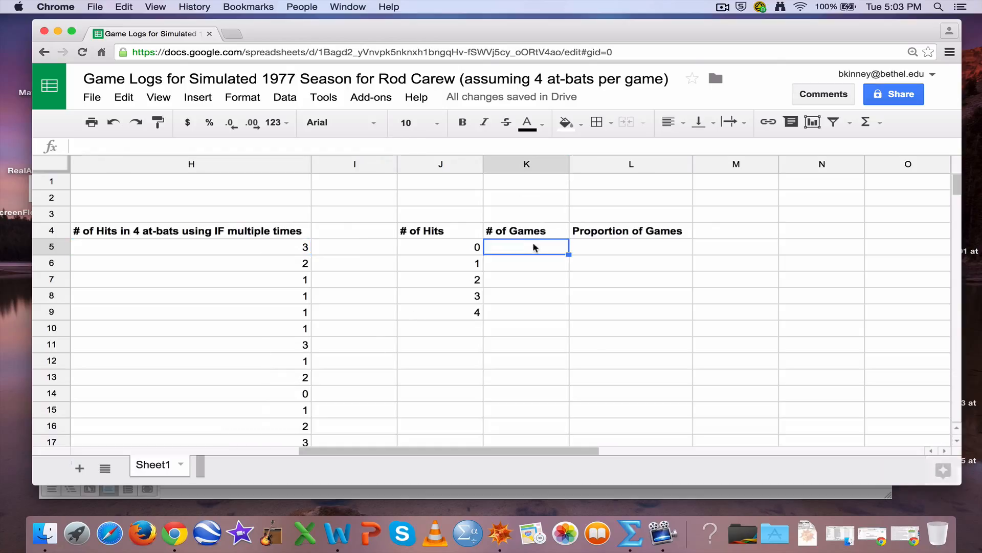
click(475, 250)
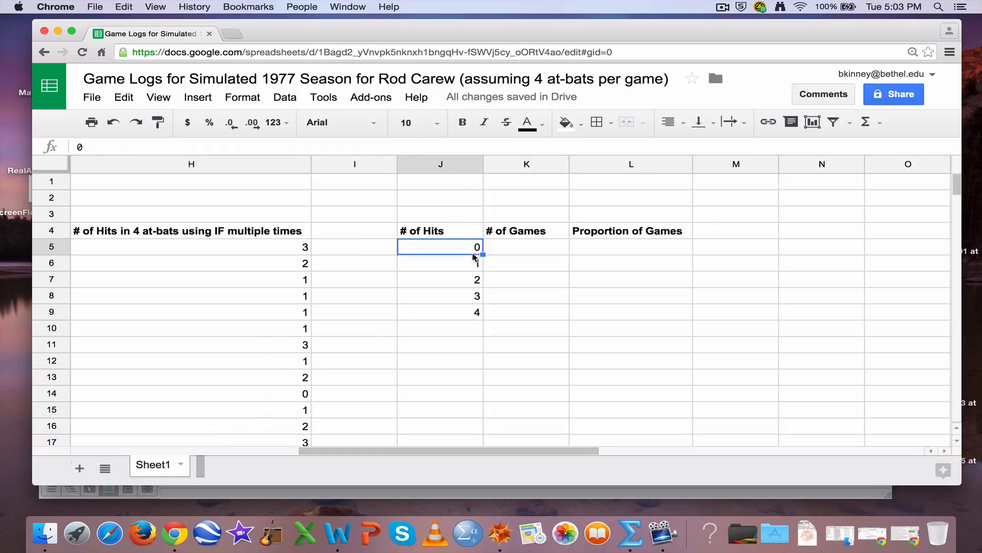
click(471, 267)
click(471, 281)
click(469, 296)
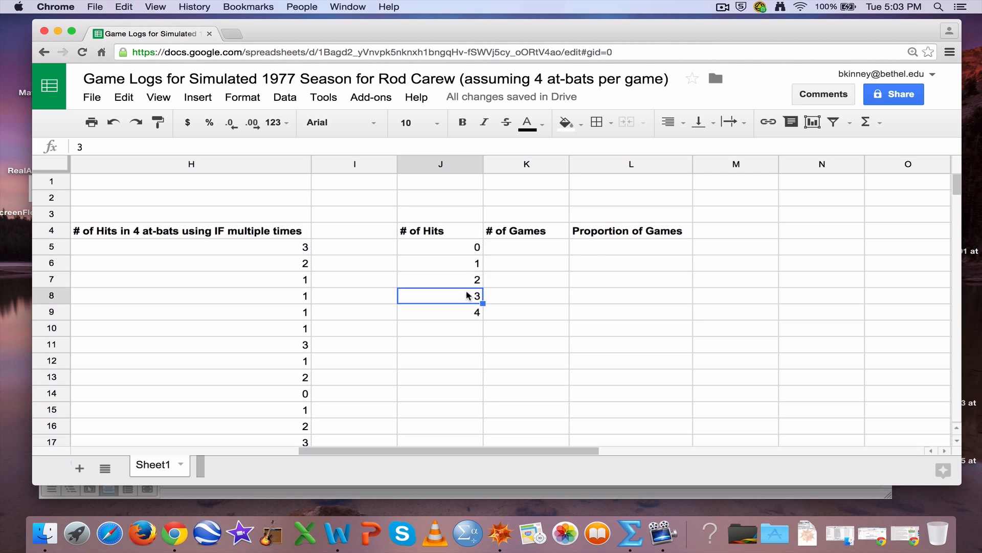
click(469, 315)
Step: Review the Proportion of Games cells L5:L9 alongside the theoretical P(X = k) probabilities in C5:C9
drag(589, 249, 577, 310)
scroll(577, 310, left, 10)
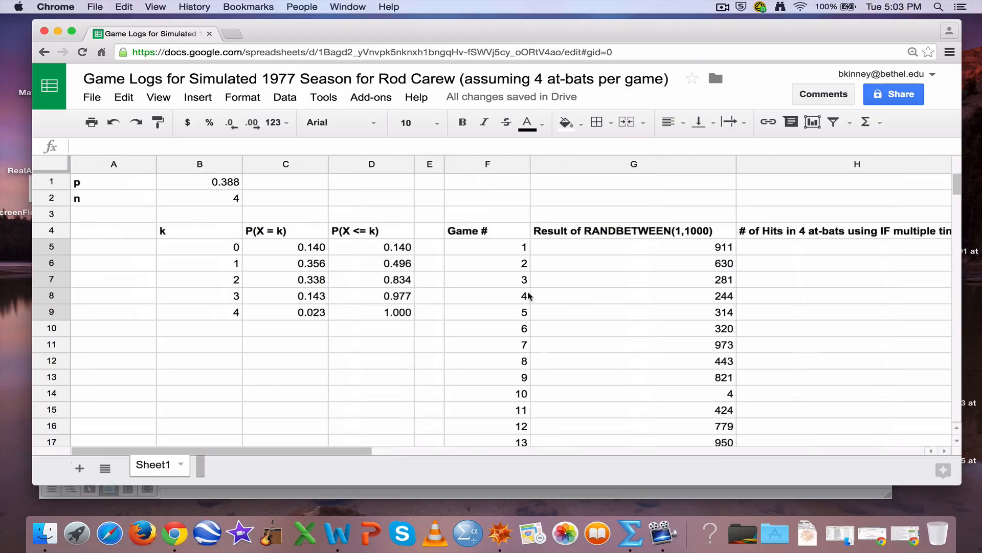
drag(326, 249, 322, 313)
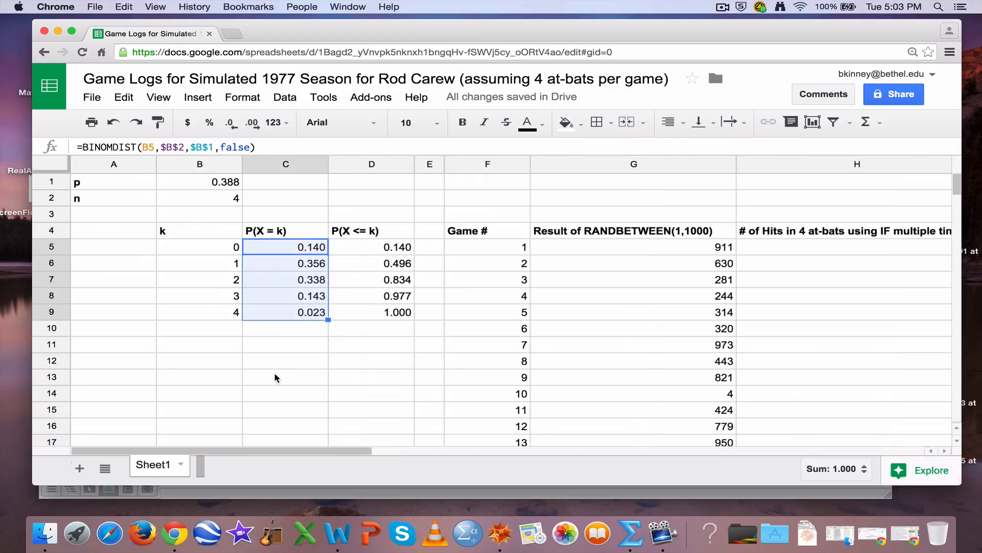
scroll(542, 322, right, 5)
scroll(541, 322, right, 5)
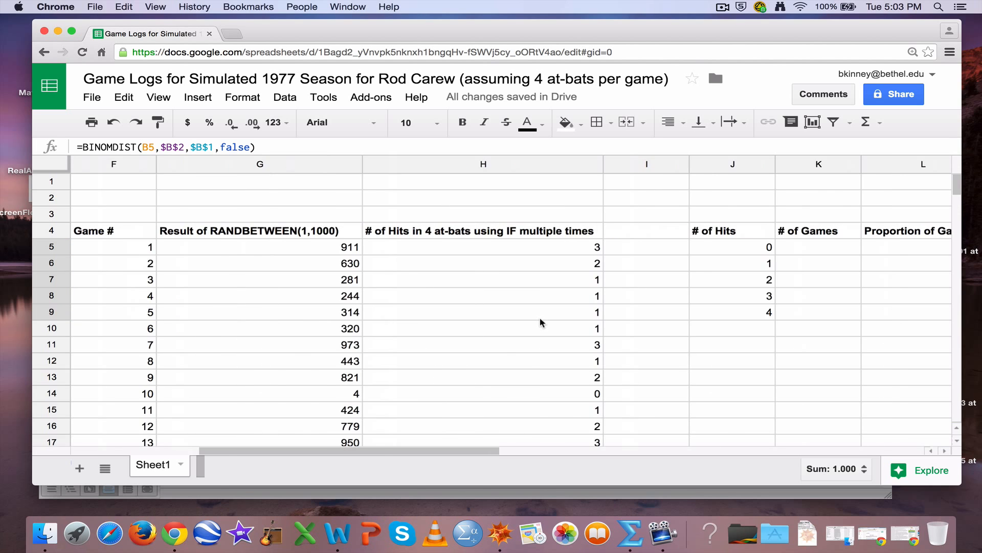
scroll(522, 318, left, 3)
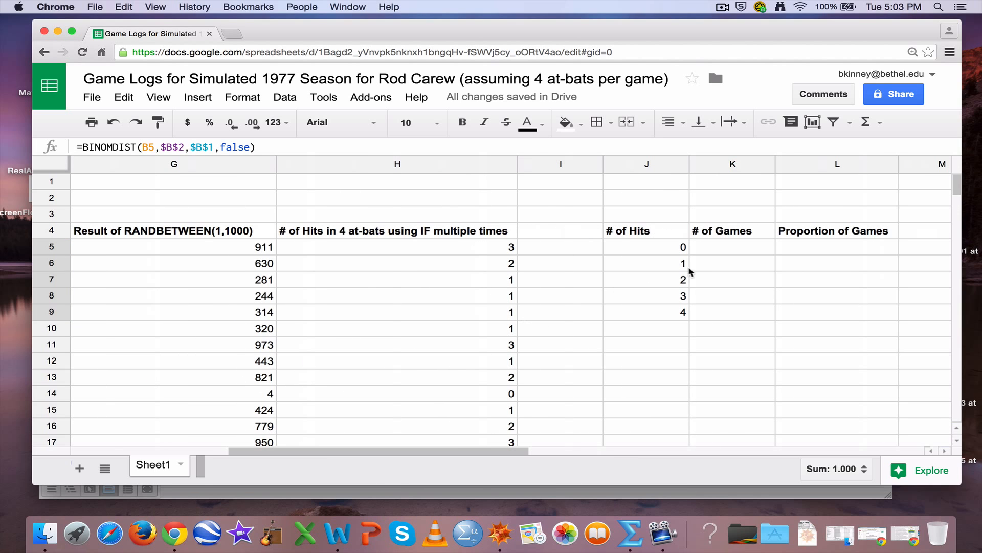
Step: Count the simulated games with zero hits in K5 using =COUNTIF(H5:H166,"=0")
click(704, 255)
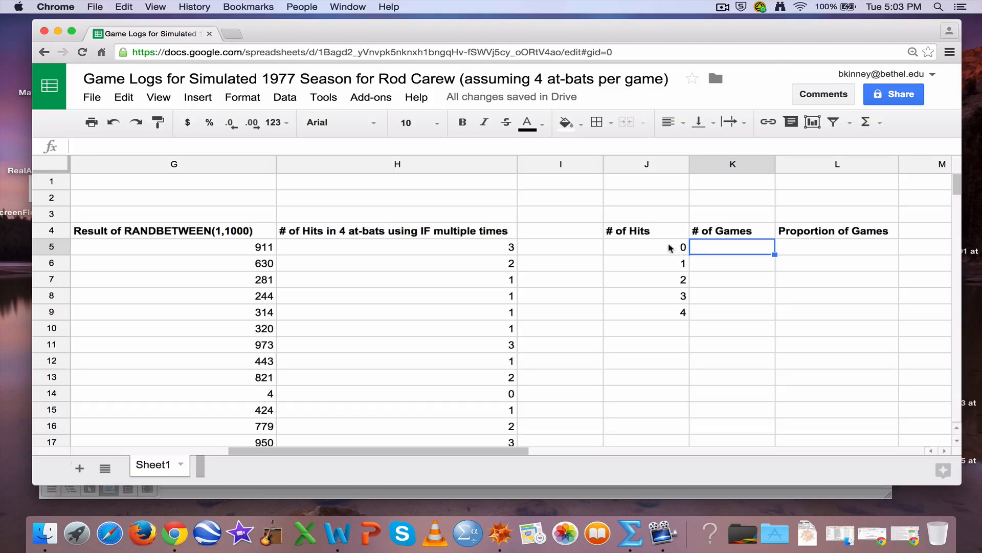
click(669, 248)
click(704, 248)
text(=COUNTIF()
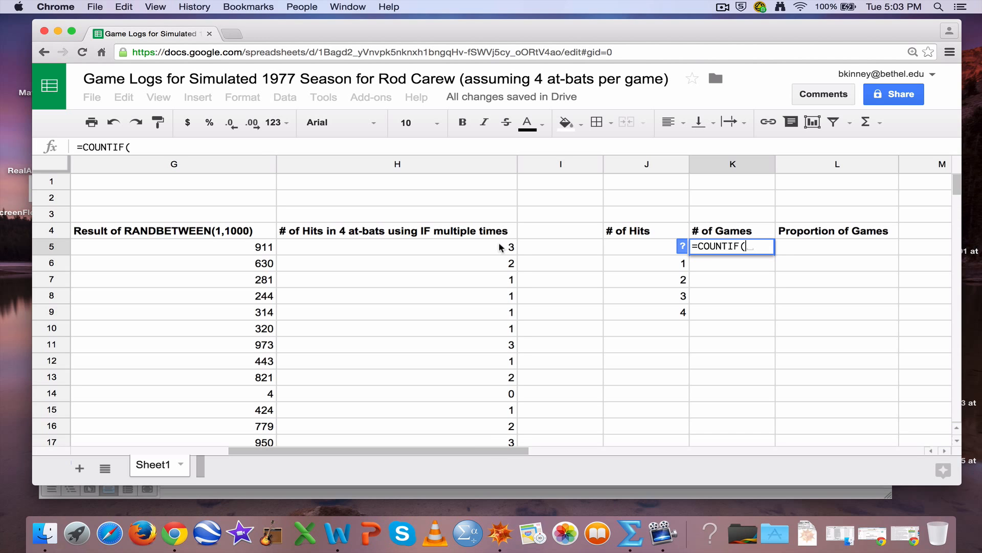
drag(501, 247, 481, 289)
scroll(706, 294, up, 20)
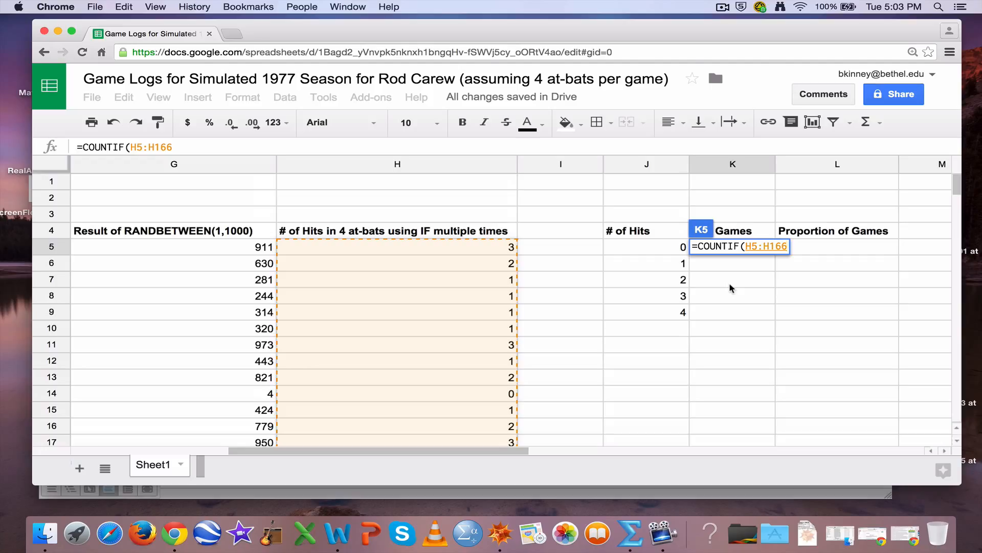
text(,)
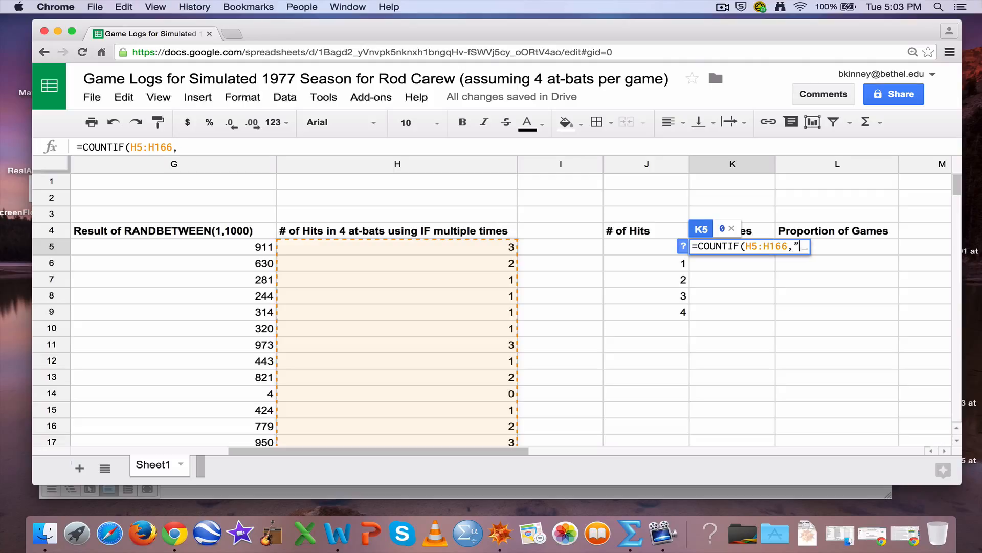
text("=0"))
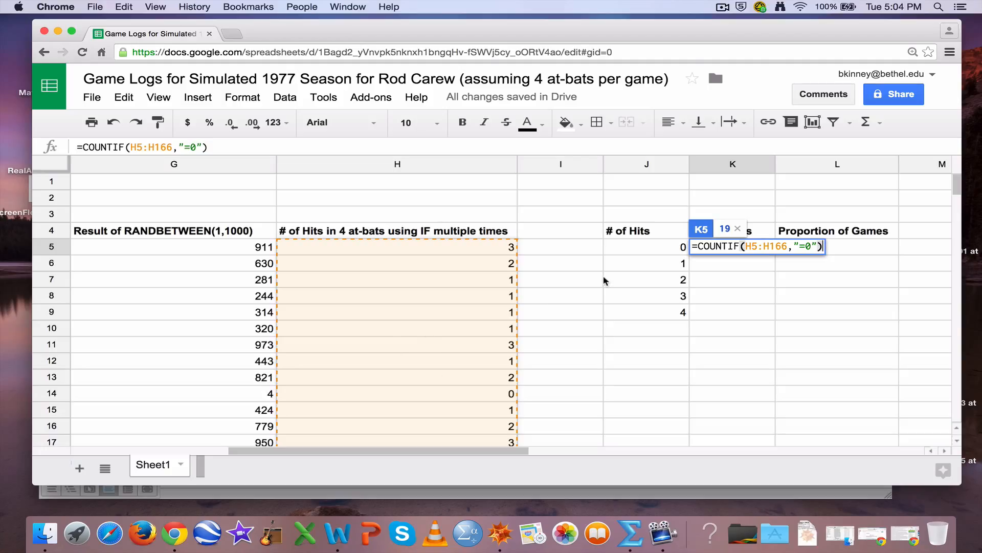
key(Return)
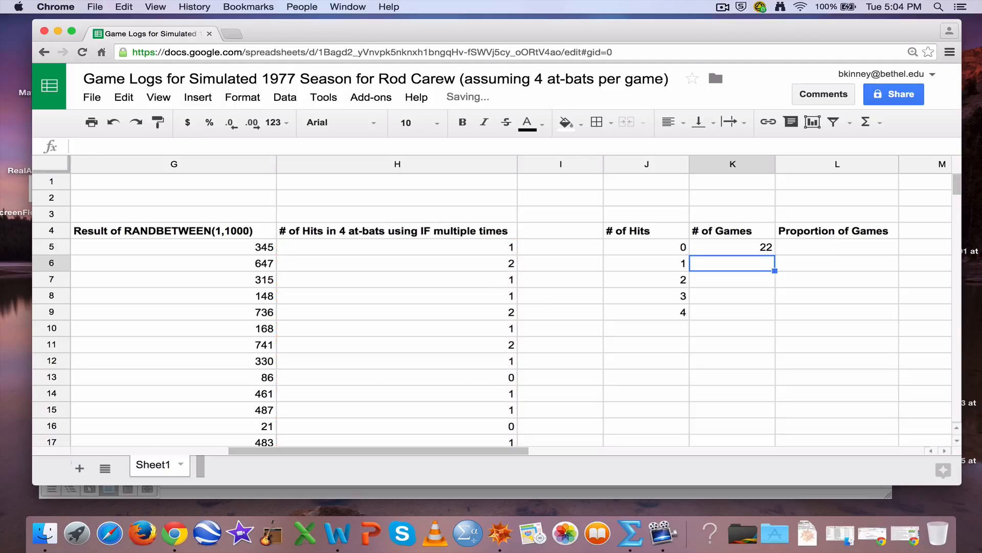
Step: Review the zero-hit game count in K5 and the remaining # of Hits categories in J6:J9
key(Up)
drag(290, 246, 298, 327)
click(745, 249)
click(740, 266)
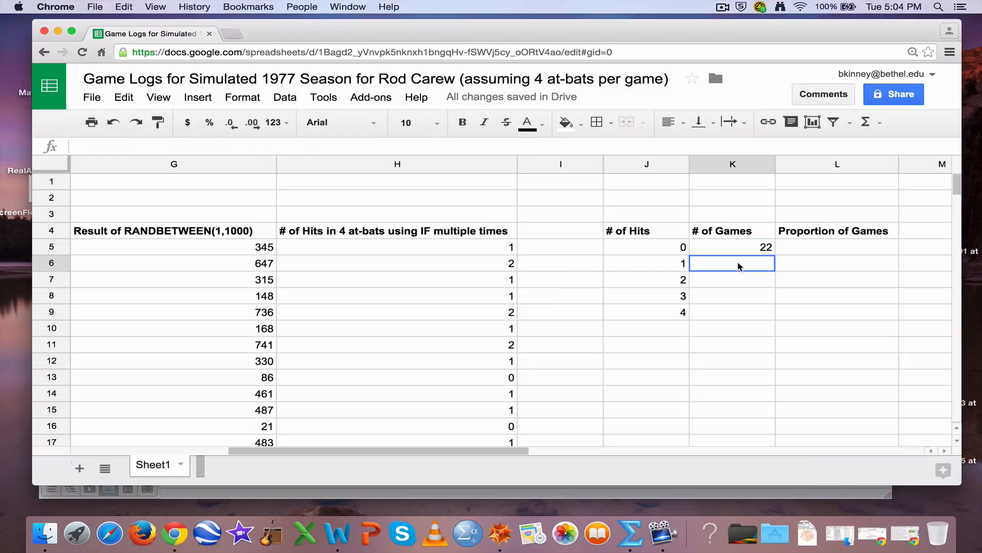
click(686, 264)
click(686, 280)
click(685, 296)
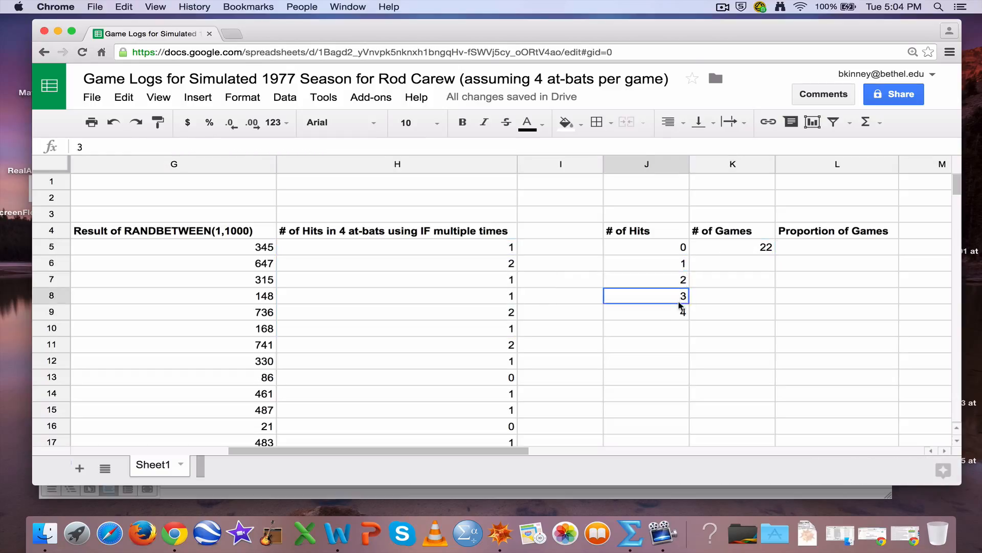
click(685, 312)
click(685, 328)
Step: Count the simulated games with one hit in K6 using =COUNTIF(H5:H166,"=1")
click(713, 267)
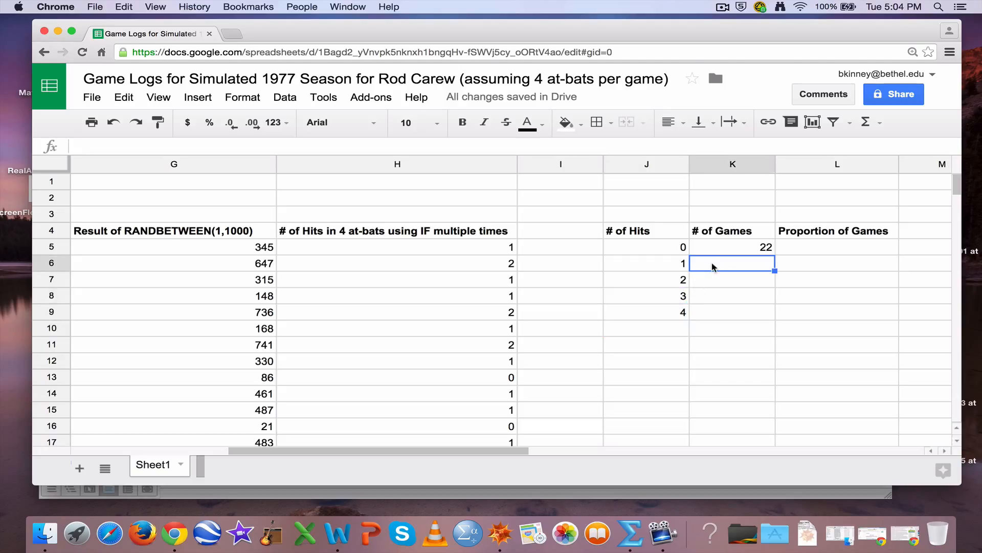
text(=COUNT)
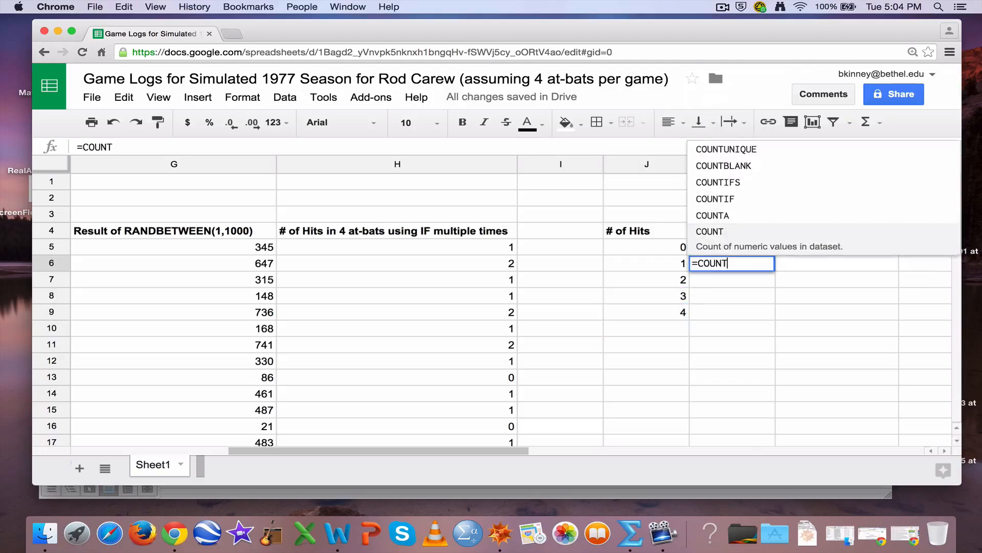
text(IF(H)
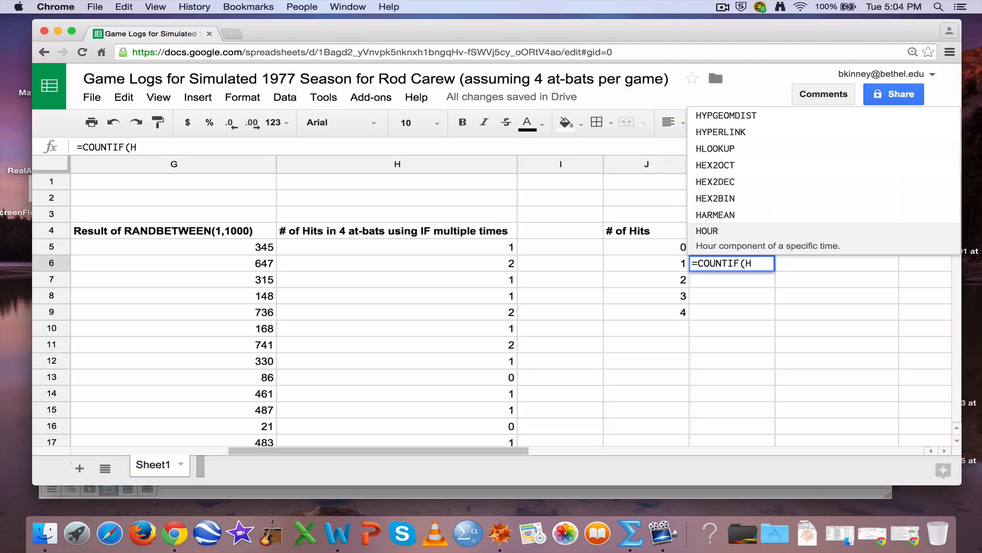
text(5:H166)
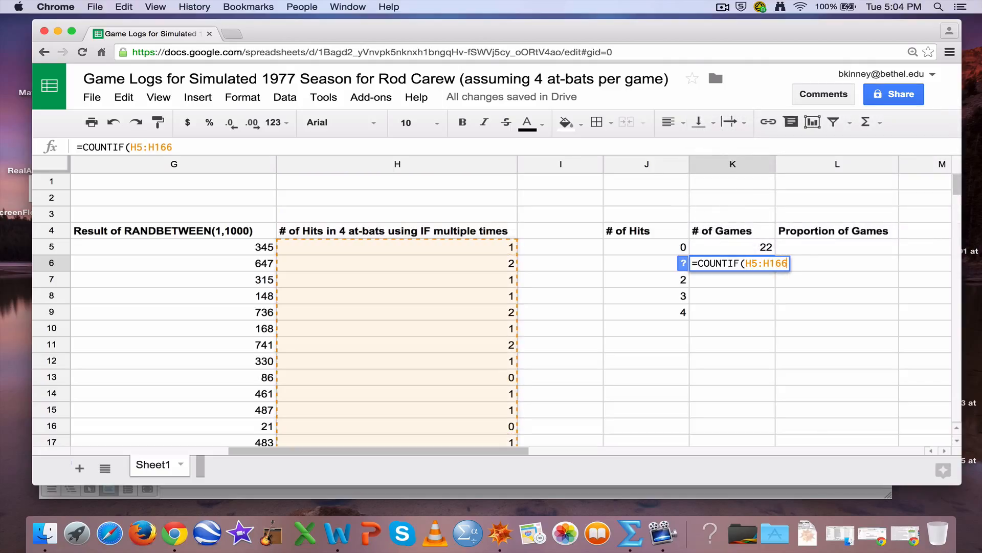
text(,"=1"))
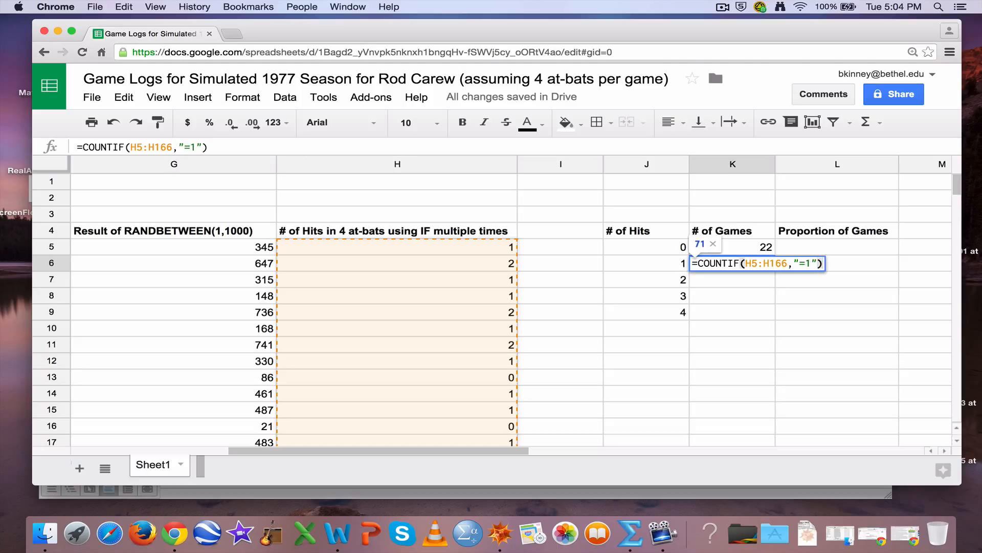
key(Return)
key(Up)
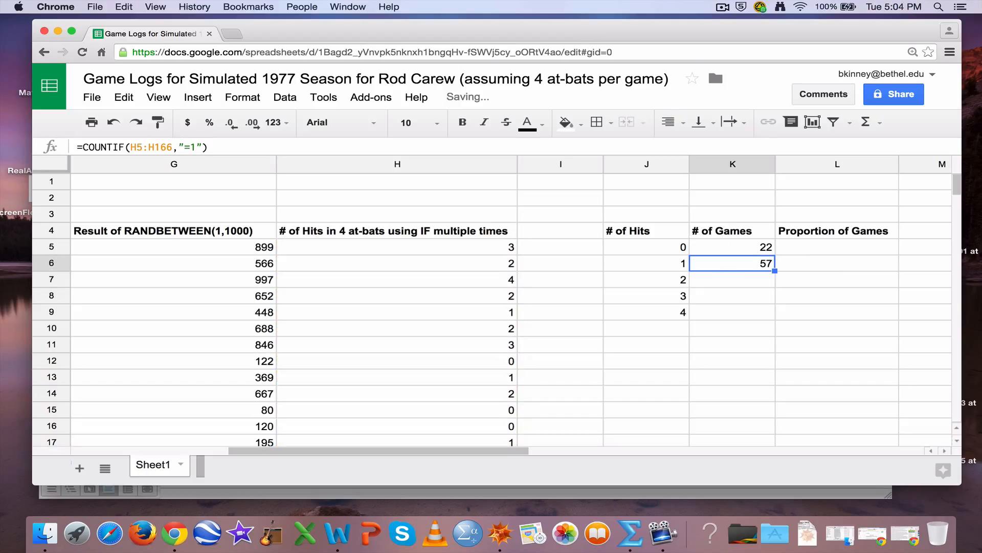
Step: Count the simulated games with two hits in K7 using =COUNTIF(H5:H166,"=2")
click(728, 284)
text(=)
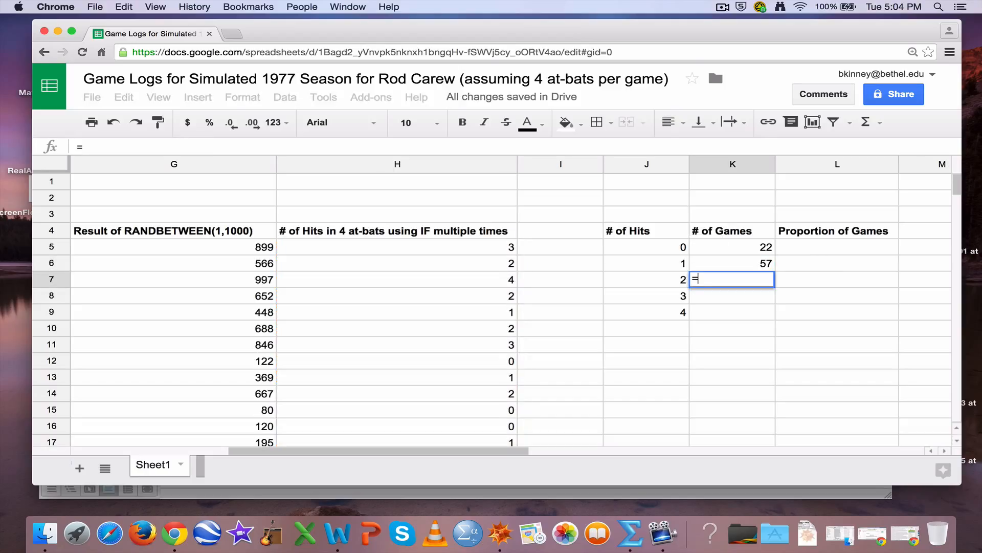
text(COUNTIF()
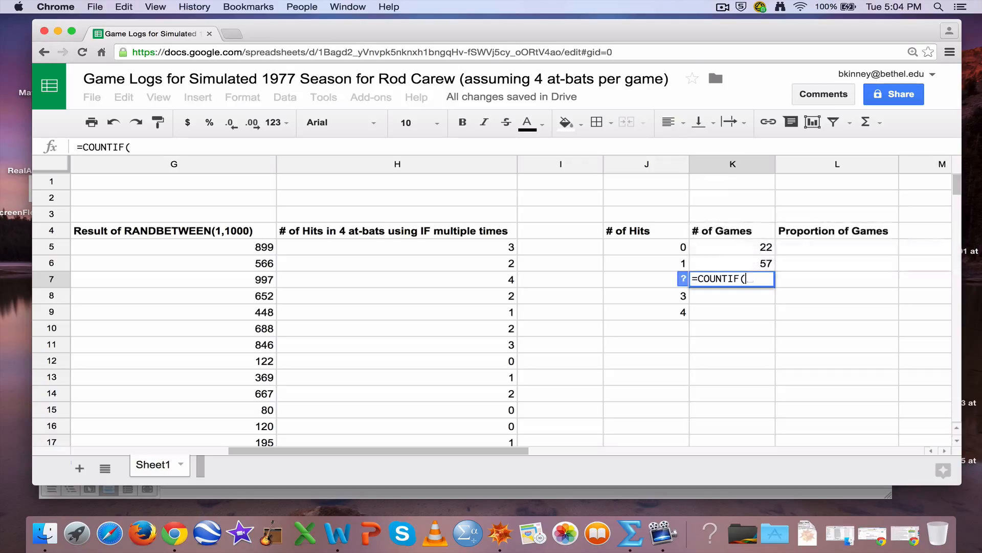
text(H5:H16)
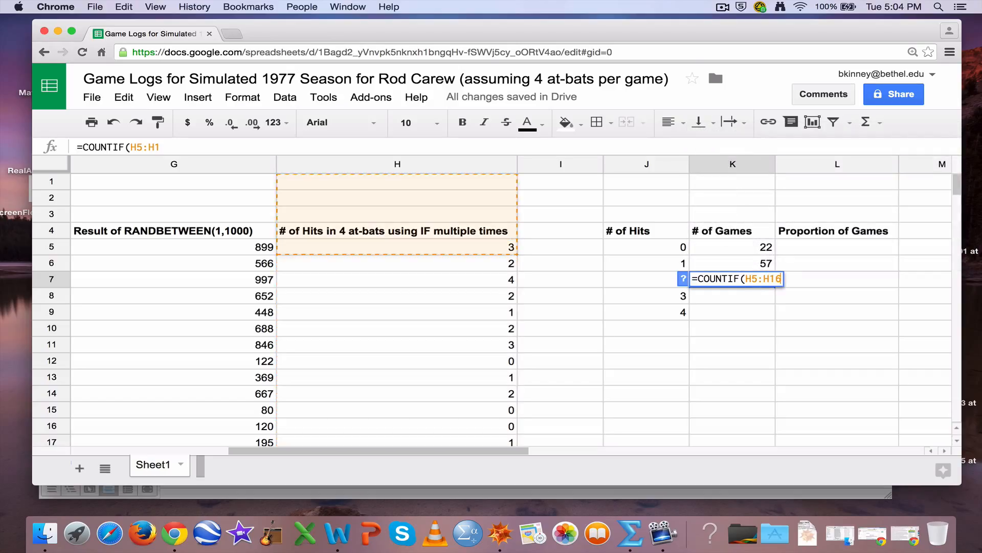
text(6,")
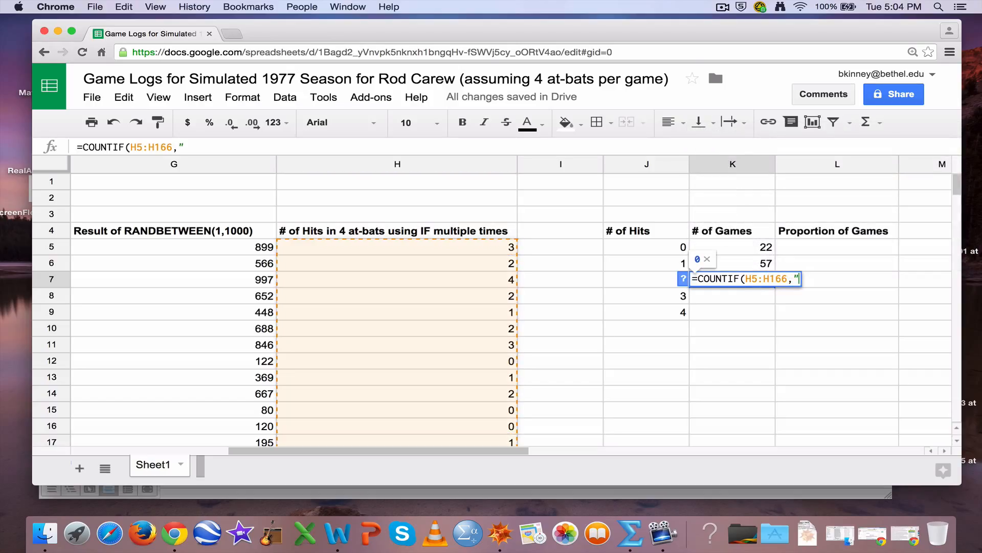
text(=2"))
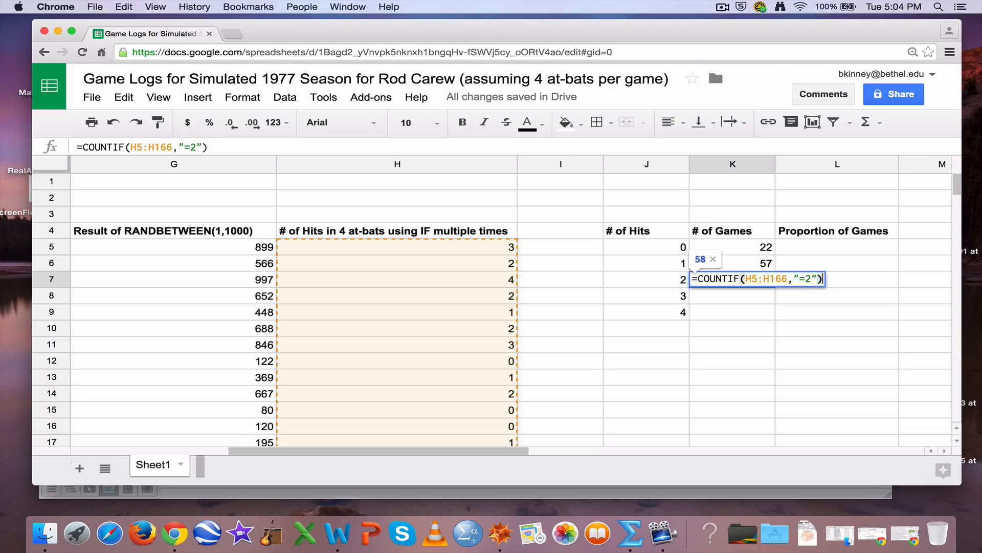
key(Return)
Step: Count the simulated games with three hits in K8 using =COUNTIF(H5:H166,"=3")
text(=C)
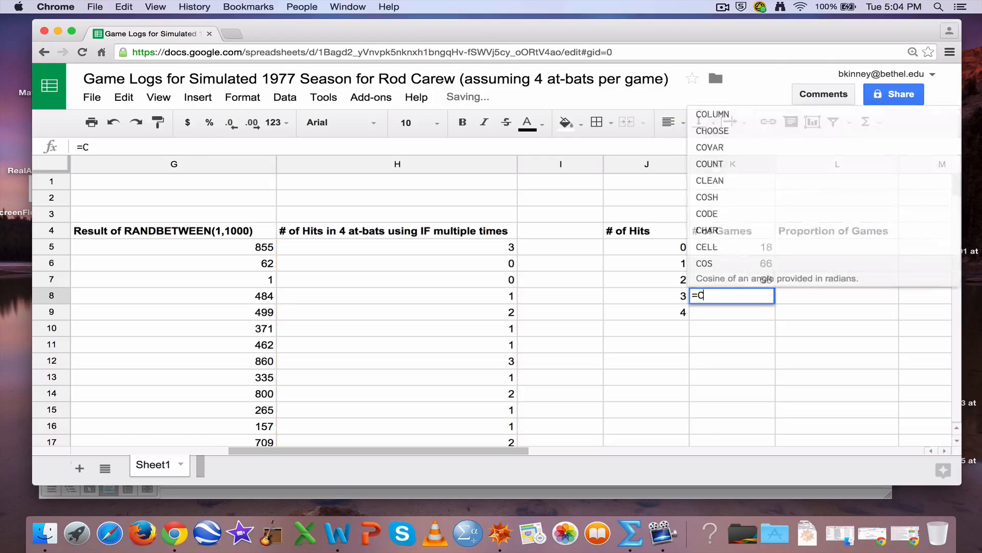
text(OUNTIF(H)
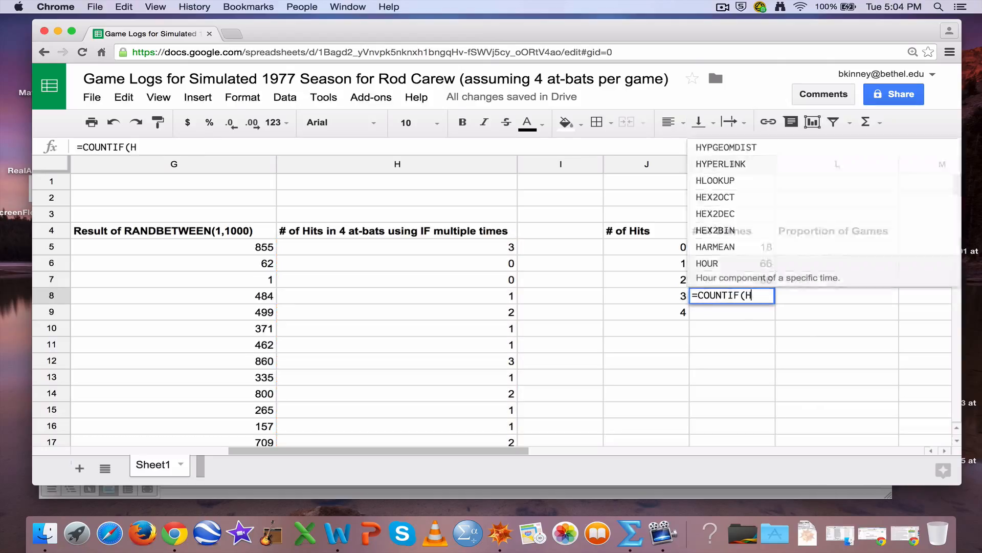
text(5:H166)
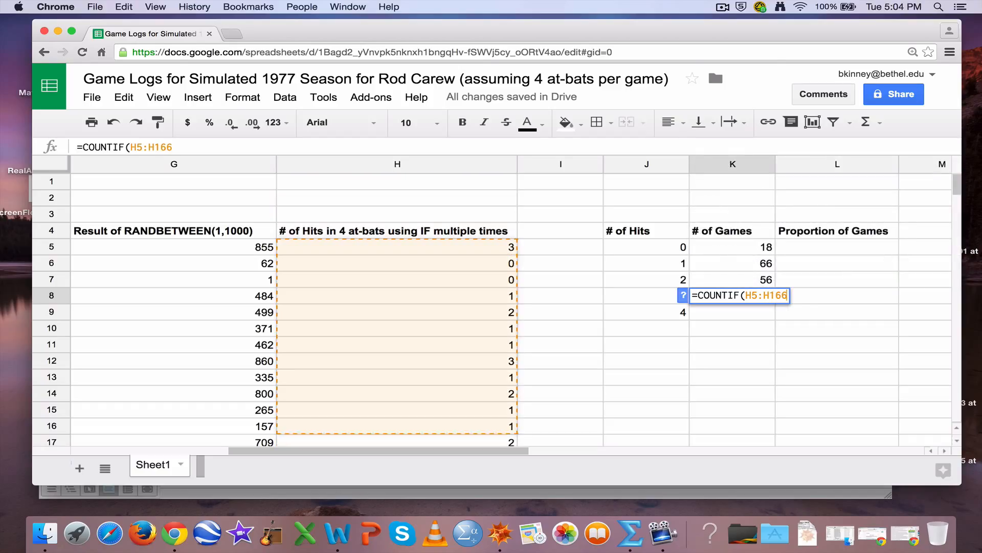
text(,"=)
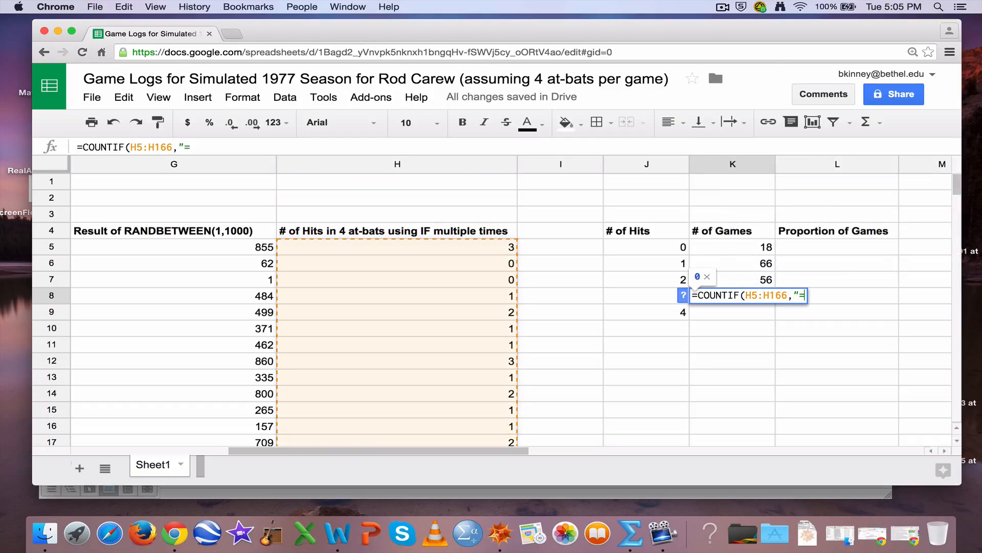
text(3"))
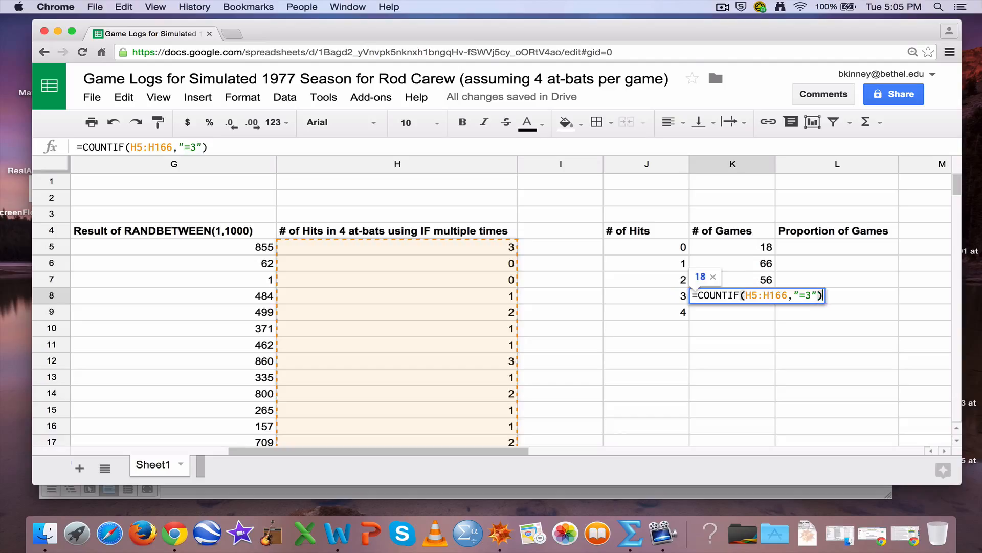
key(Return)
Step: Count the simulated games with four hits in K9 using =COUNTIF(H5:H166,"=4")
text(=C)
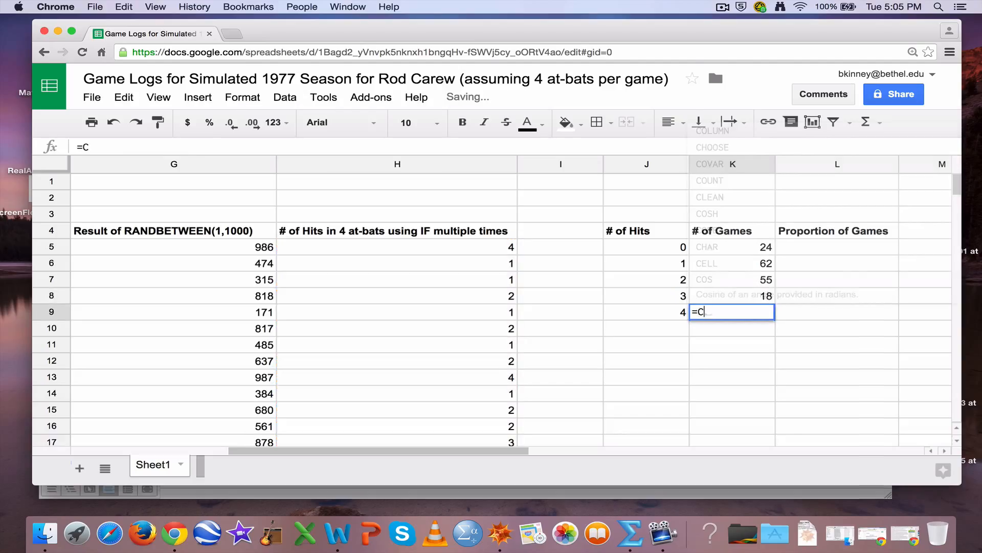
text(OUNTIF(H5)
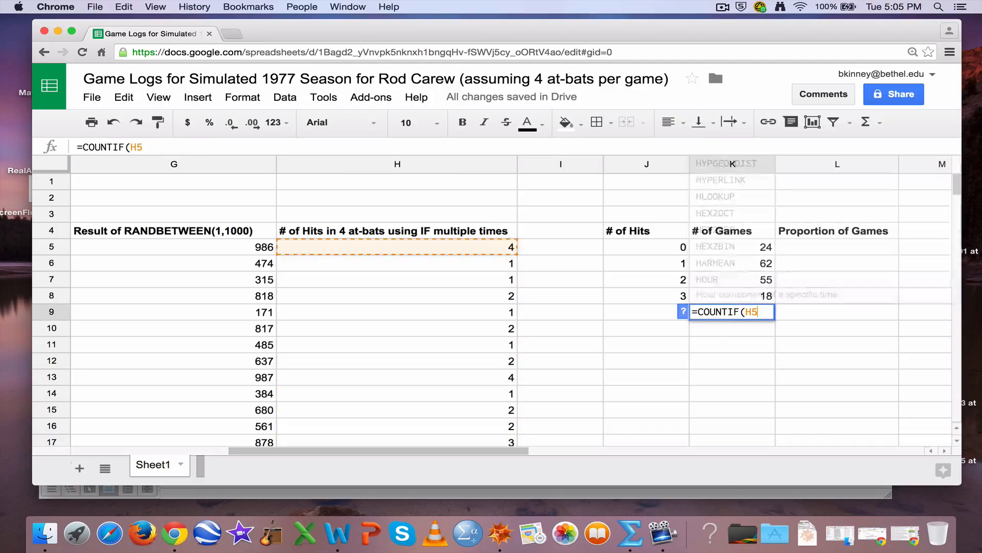
text(:H166,)
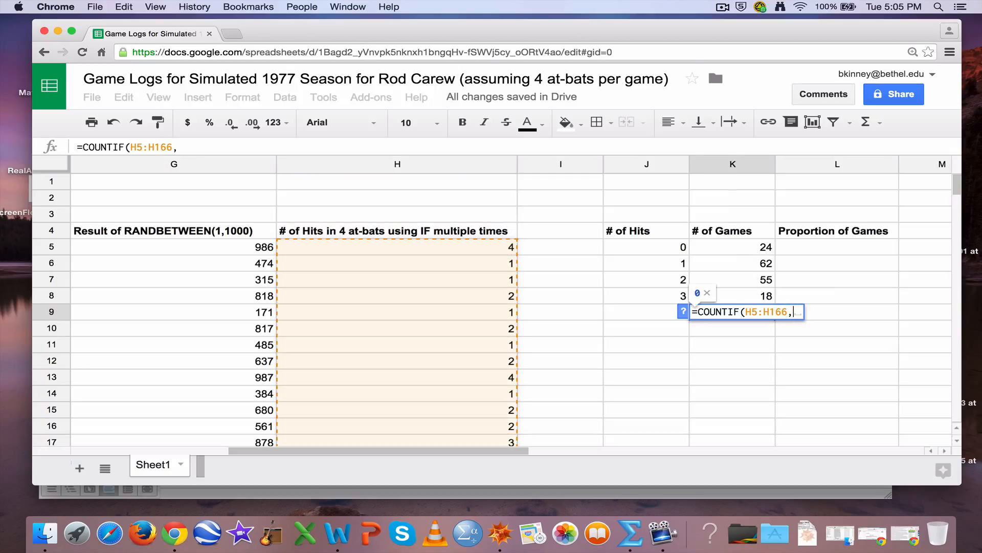
text("=)
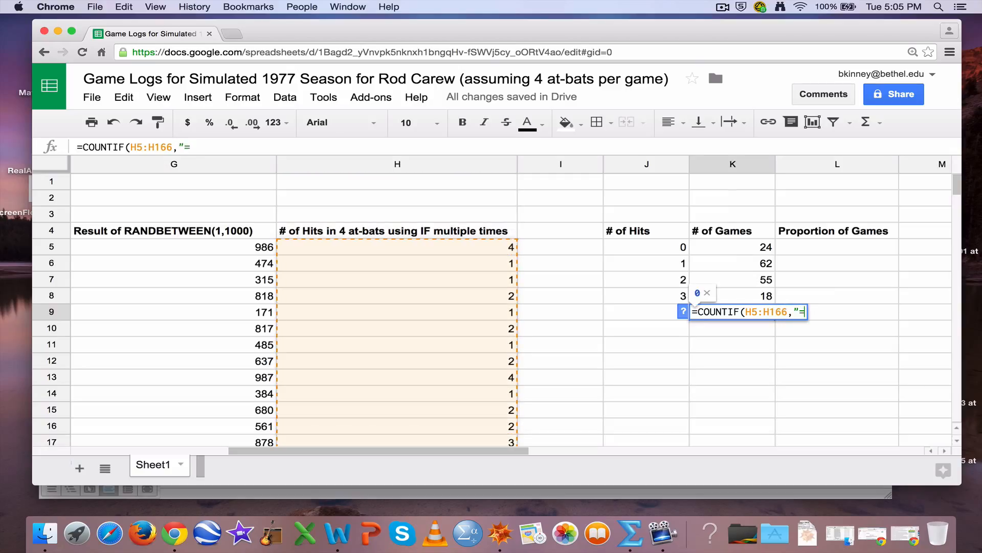
text(4"))
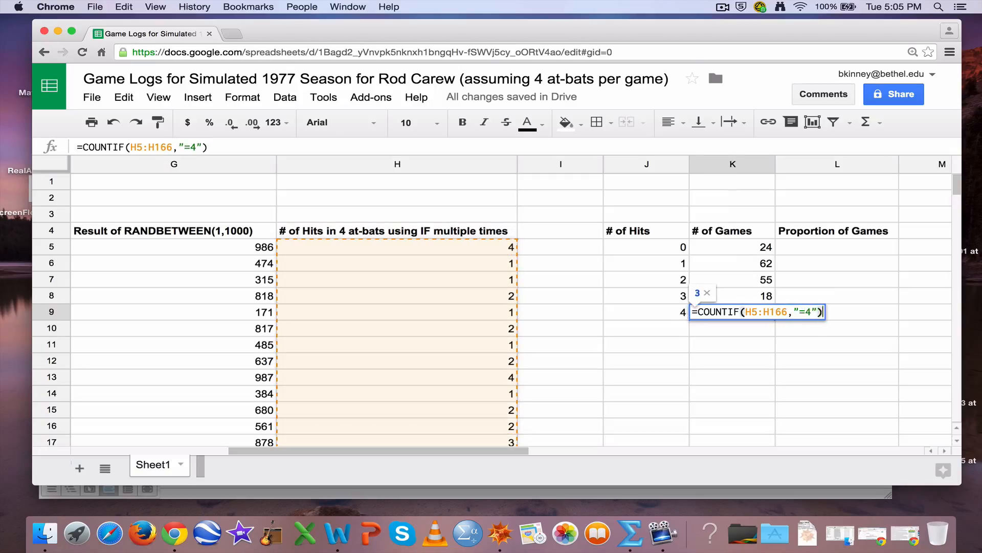
key(Return)
Step: Total the # of Games counts in K11 with a SUM over K5:K9
key(Down)
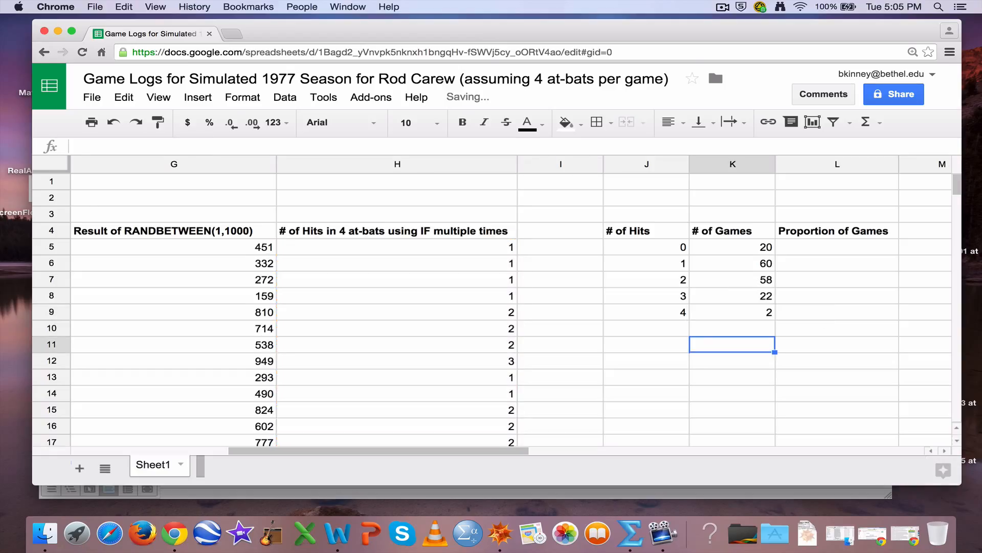
text(=SUM()
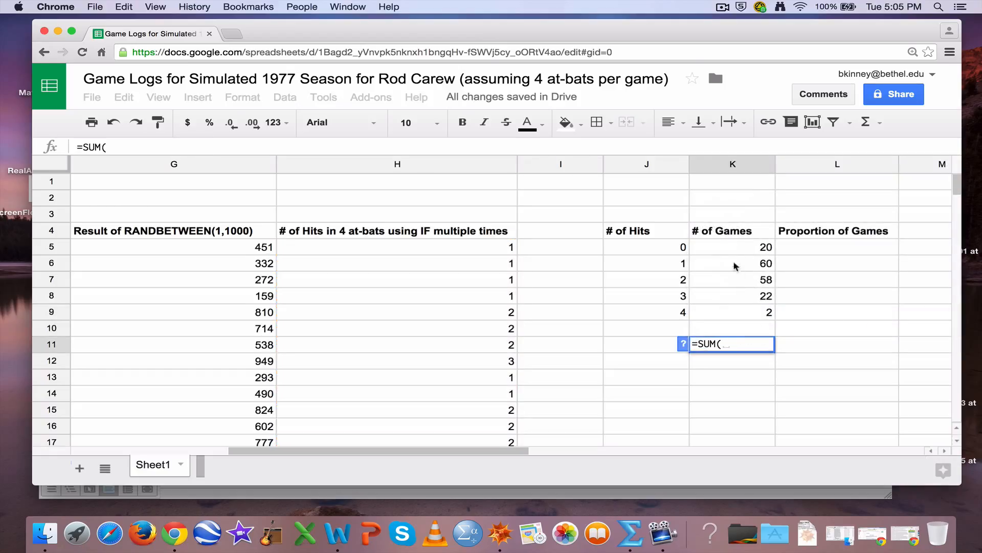
drag(735, 247, 732, 311)
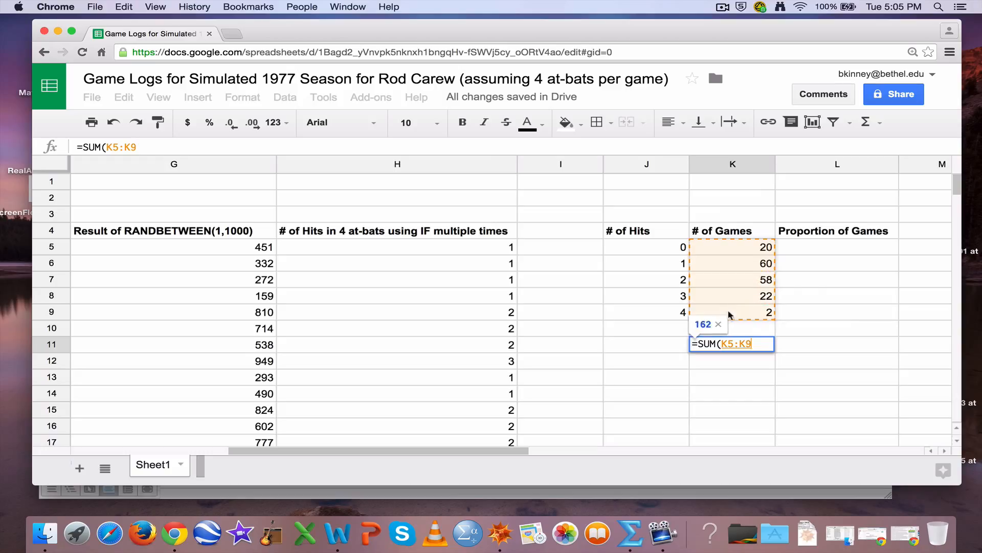
key(Return)
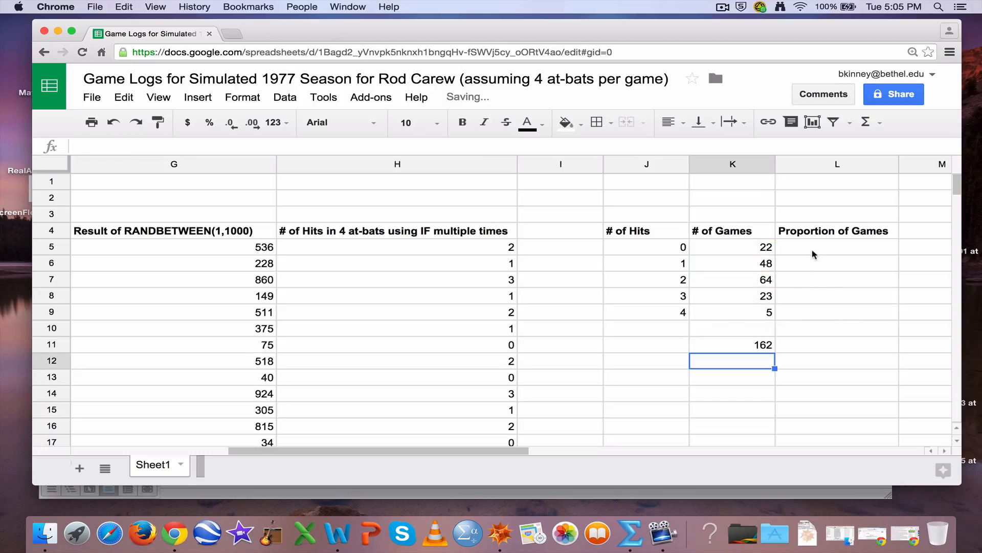
Step: Calculate the proportion of games with zero hits in L5 using =K5/162
click(811, 254)
text(=)
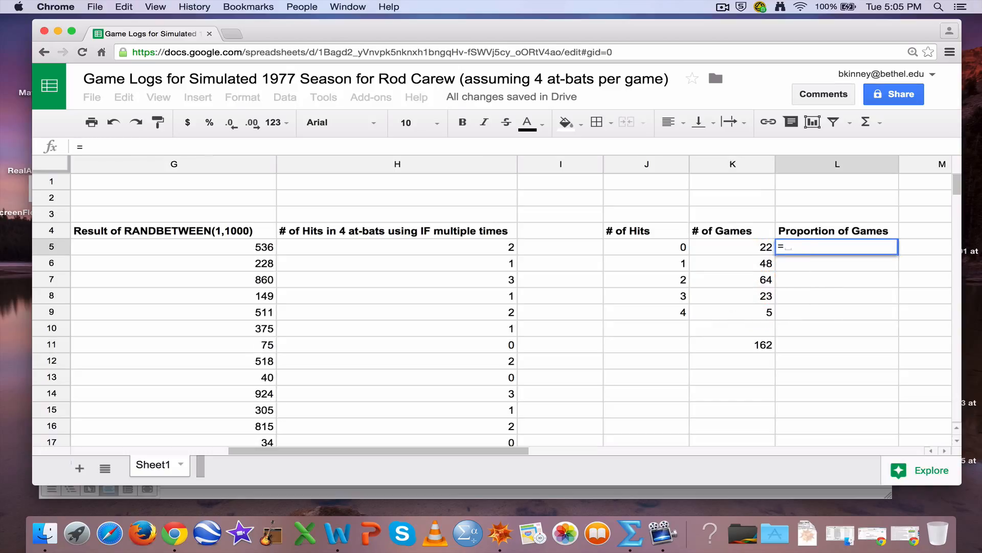
click(760, 252)
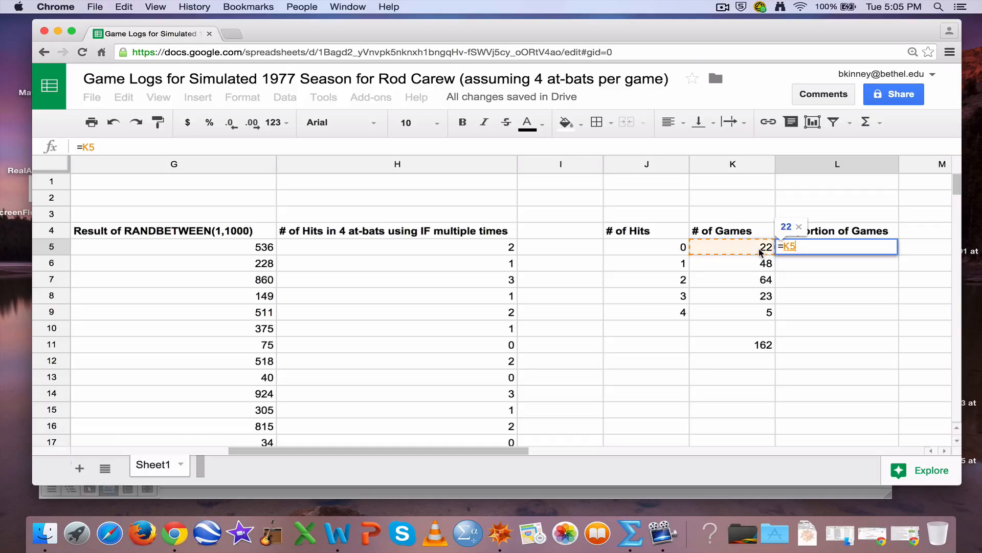
text(/162)
key(Return)
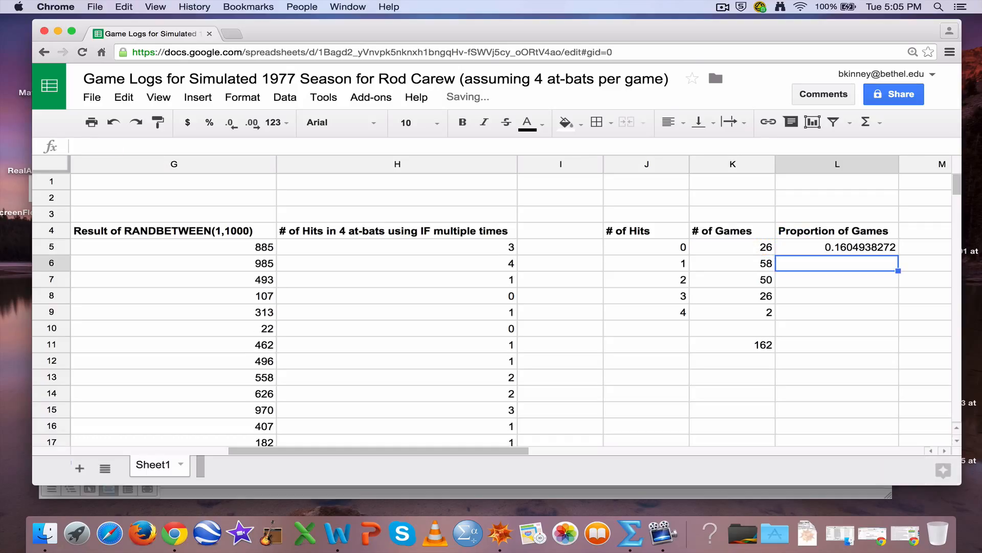
Step: Copy the proportion formula from L5 into L6:L9 for the remaining hit counts
key(Up)
key(super+c)
drag(834, 266, 831, 309)
key(super+v)
click(916, 266)
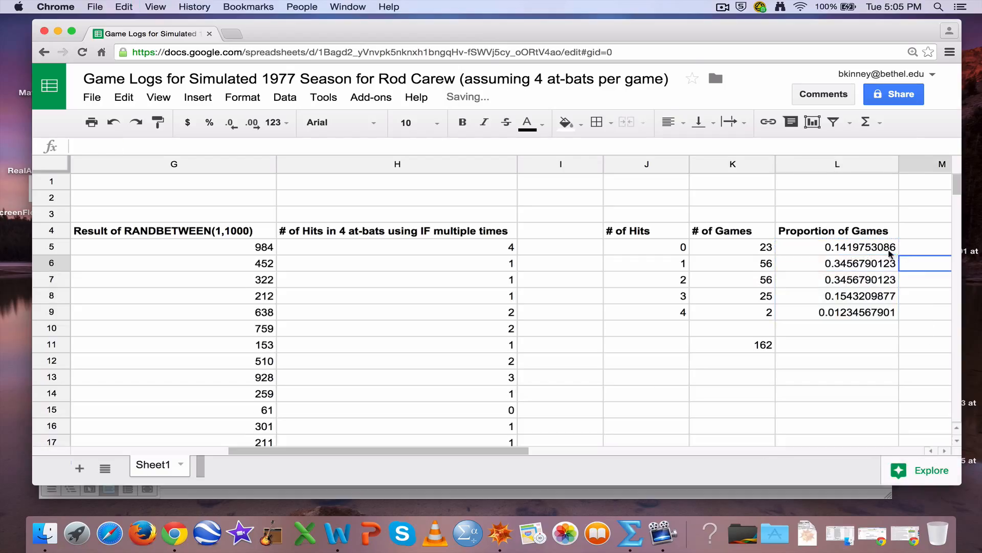
Step: Format the Proportion of Games values in L5:L9 to three decimal places
drag(893, 251, 889, 312)
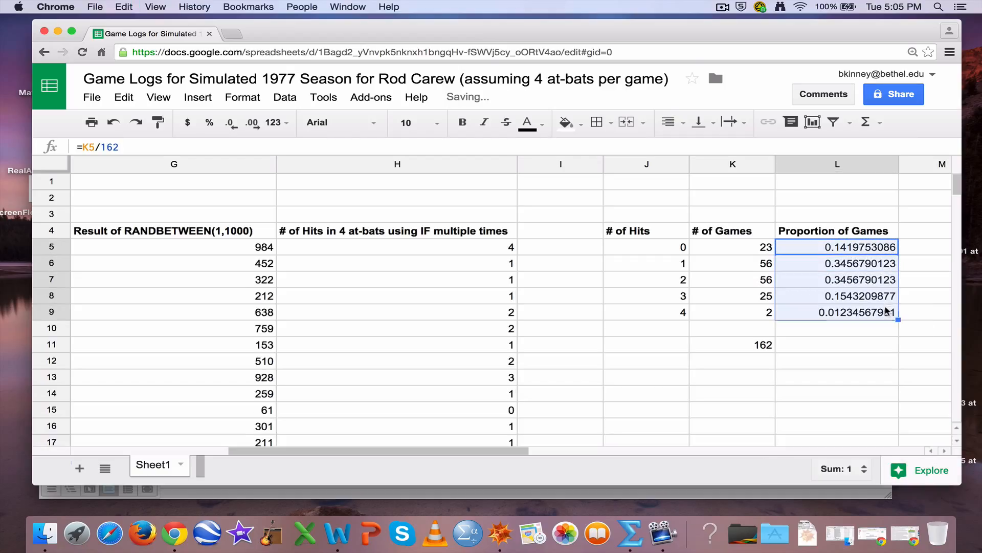
click(232, 122)
click(232, 122)
click(231, 122)
click(232, 122)
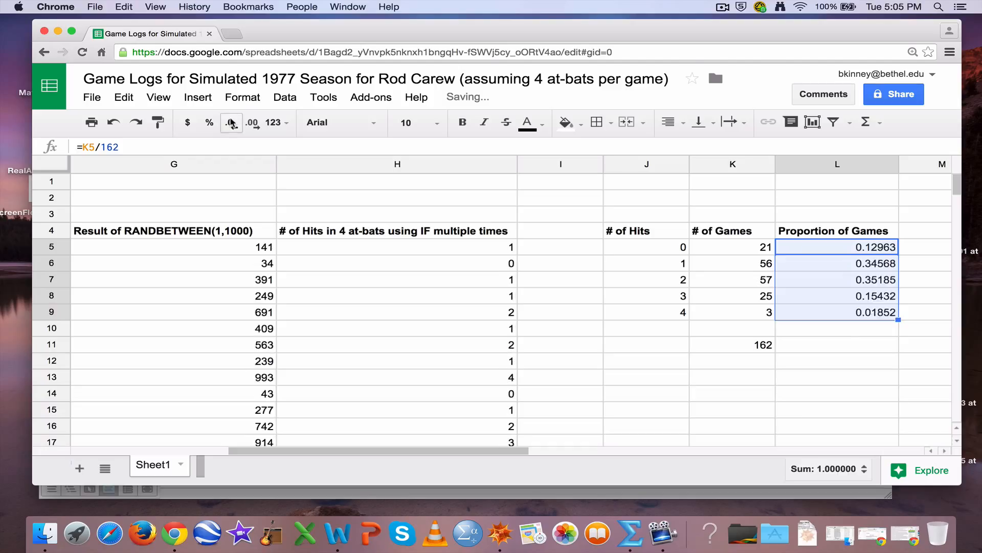
click(232, 121)
click(231, 121)
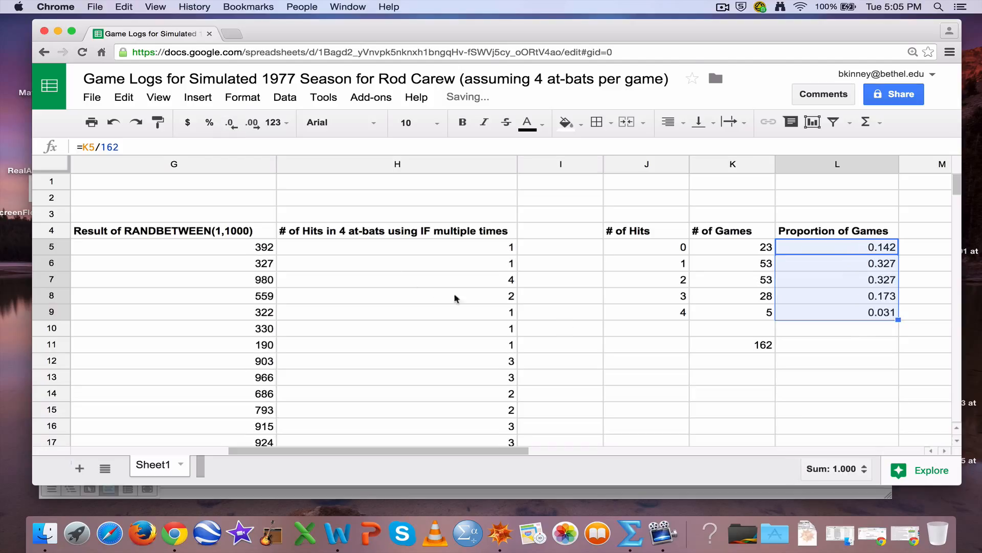
click(606, 346)
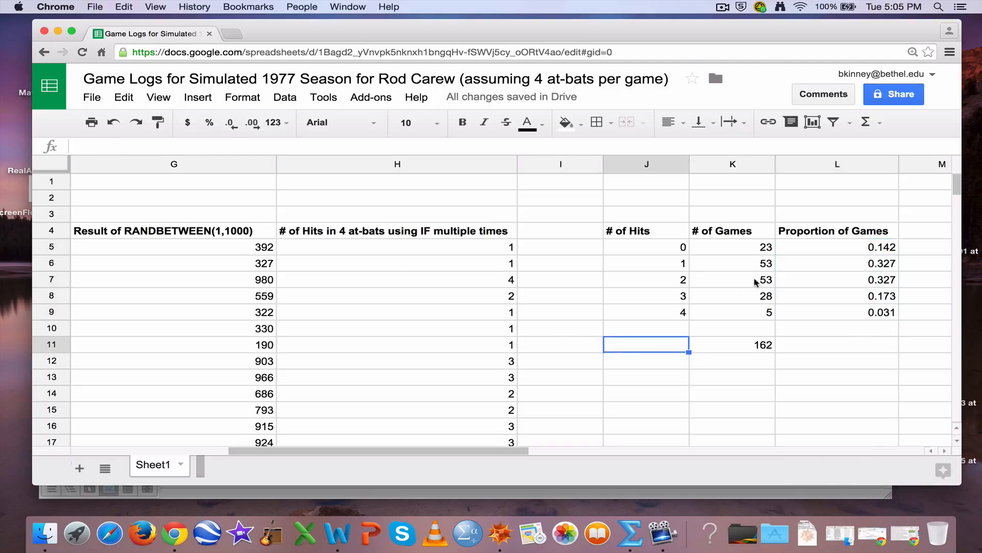
Step: Compare the simulated Proportion of Games values in L5:L9 with the binomial probabilities P(X = k) in C5:C9
drag(795, 249, 790, 315)
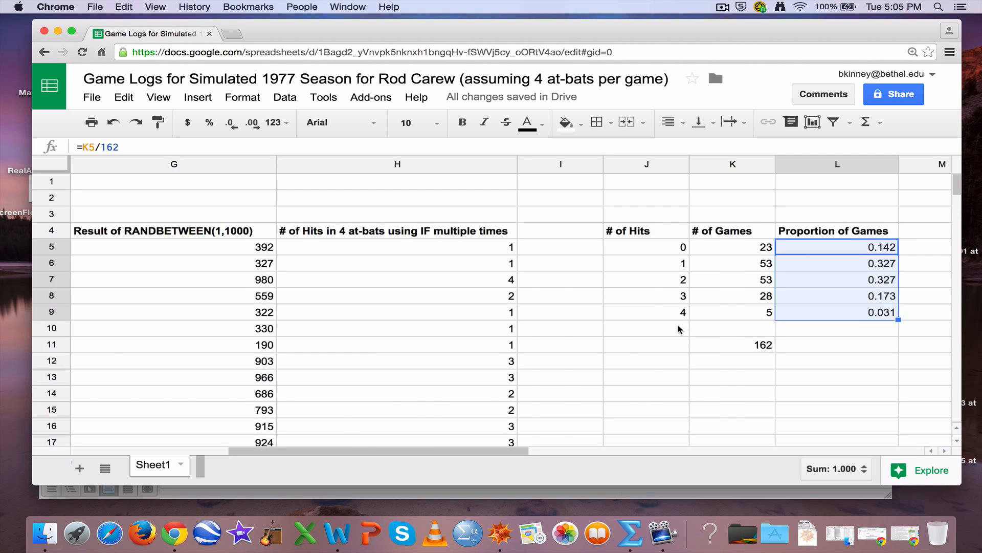
scroll(679, 327, left, 10)
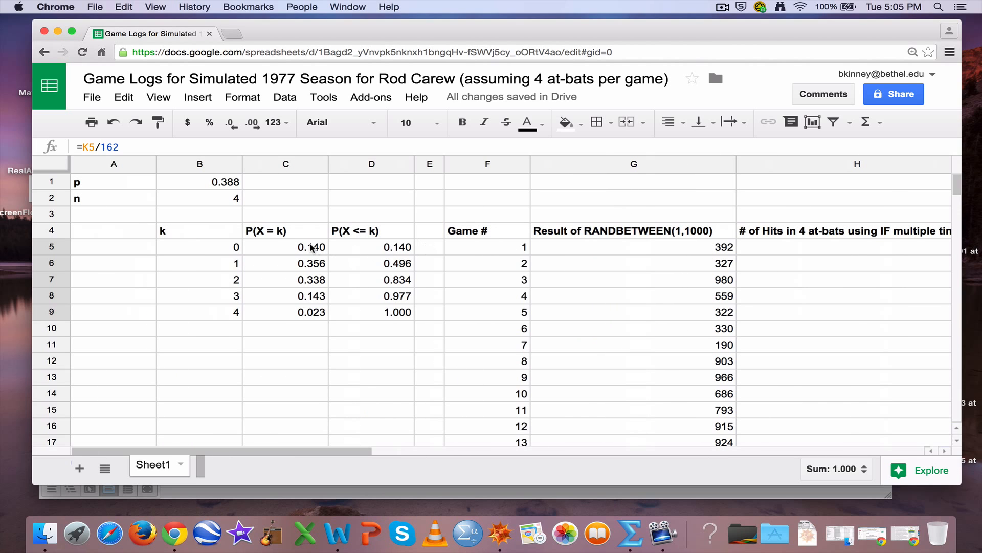
drag(312, 248, 311, 313)
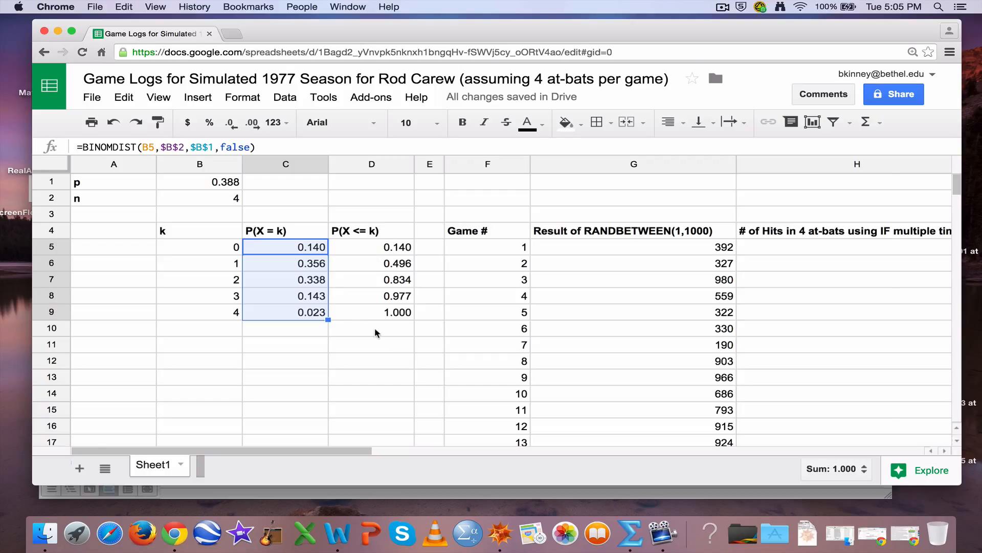
scroll(375, 330, right, 10)
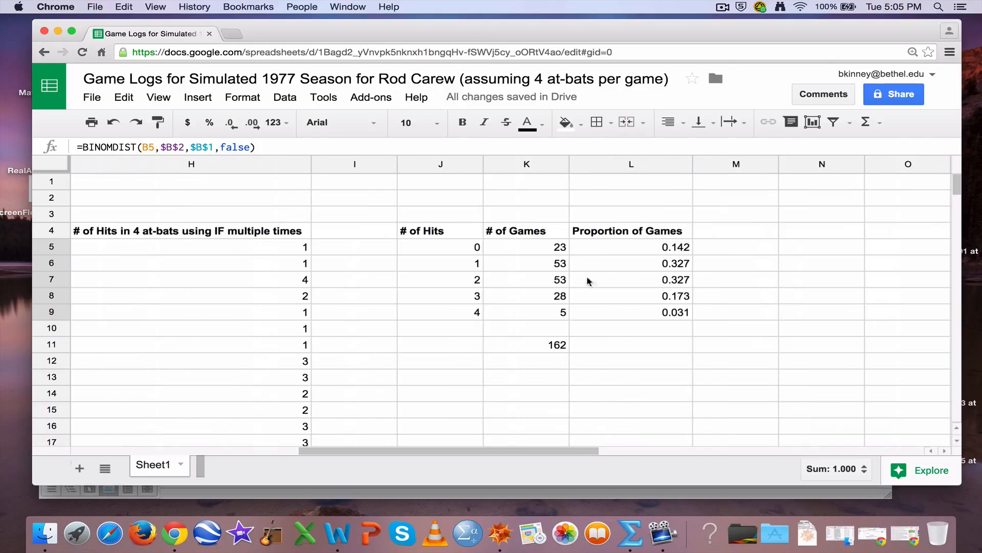
click(591, 301)
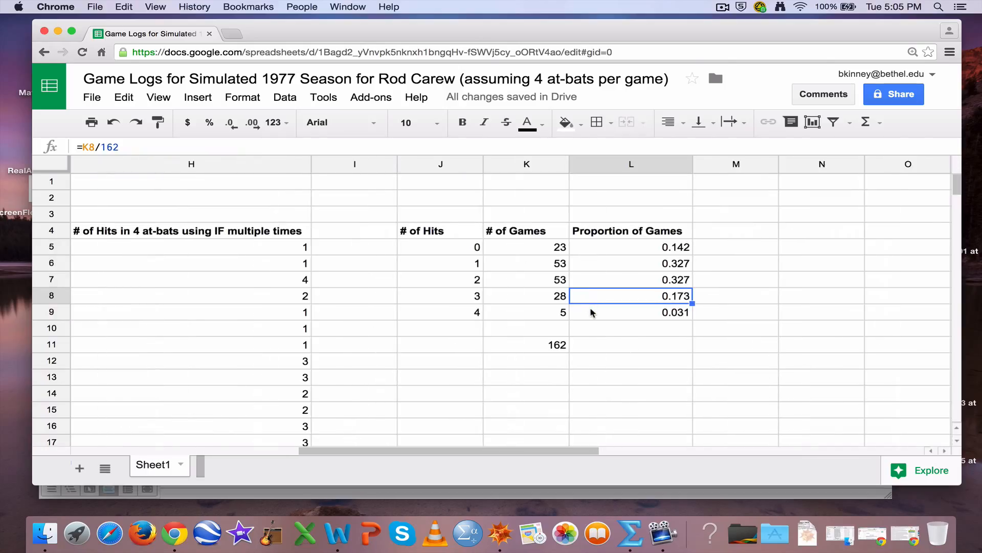
click(592, 313)
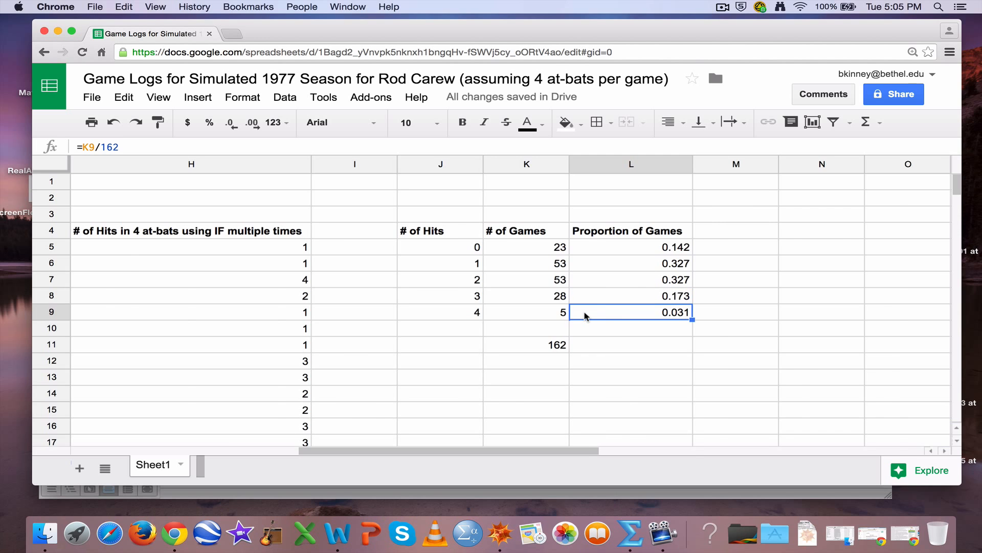
scroll(586, 315, left, 5)
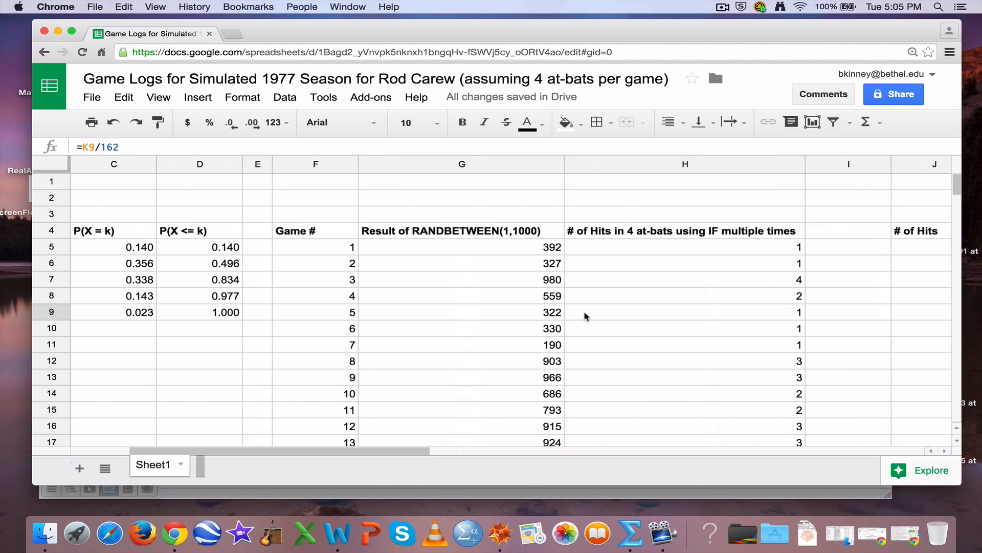
scroll(584, 311, right, 4)
scroll(744, 269, left, 3)
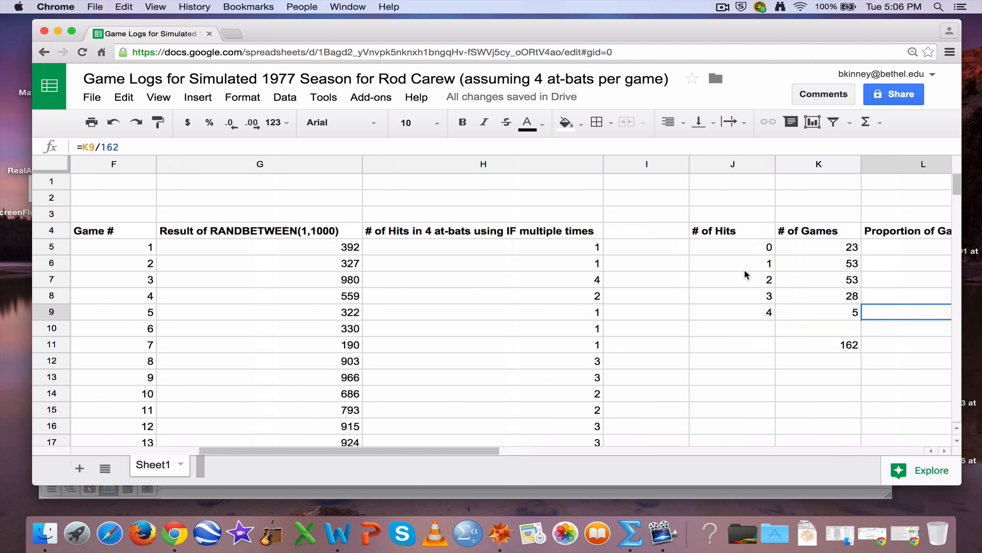
scroll(745, 275, left, 1)
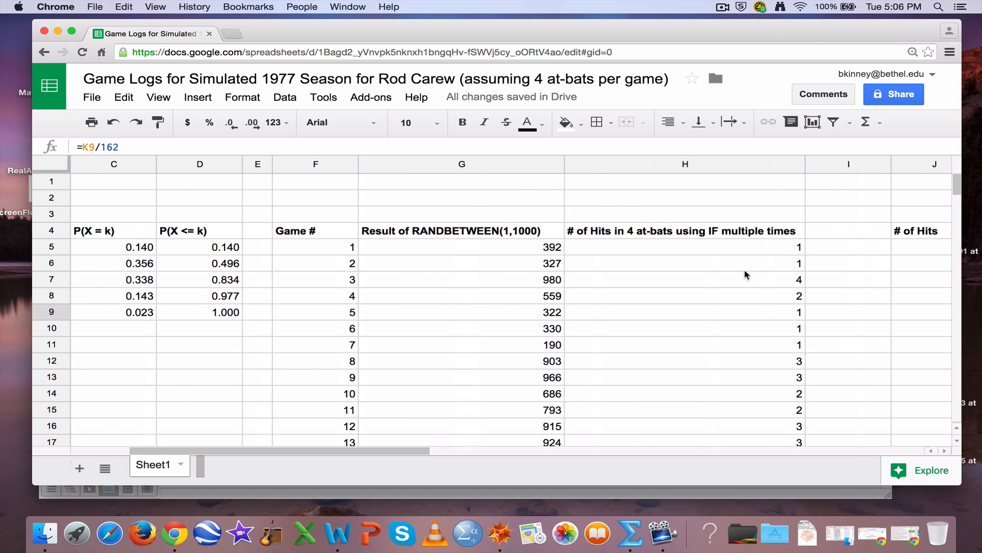
scroll(746, 275, right, 6)
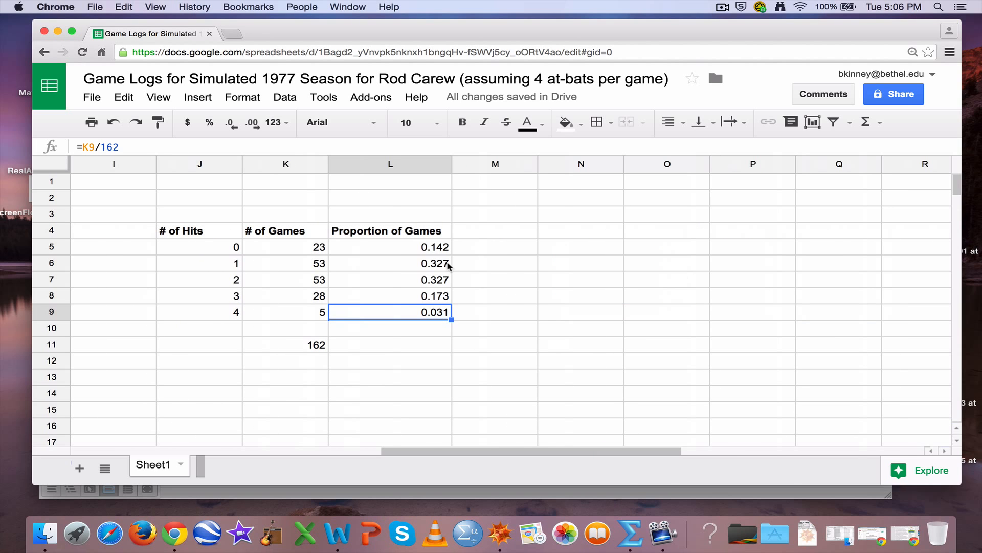
drag(448, 265, 450, 281)
click(395, 255)
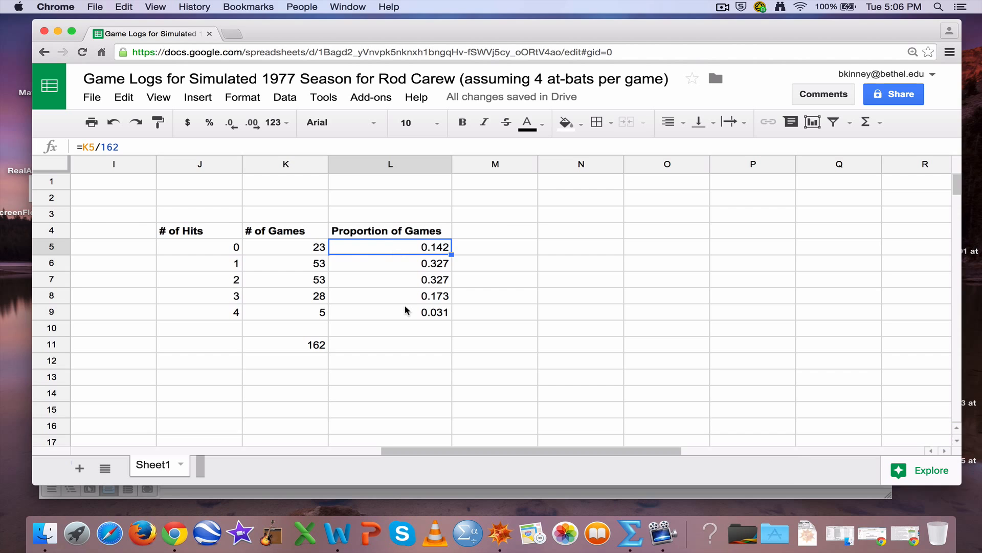
scroll(406, 310, left, 8)
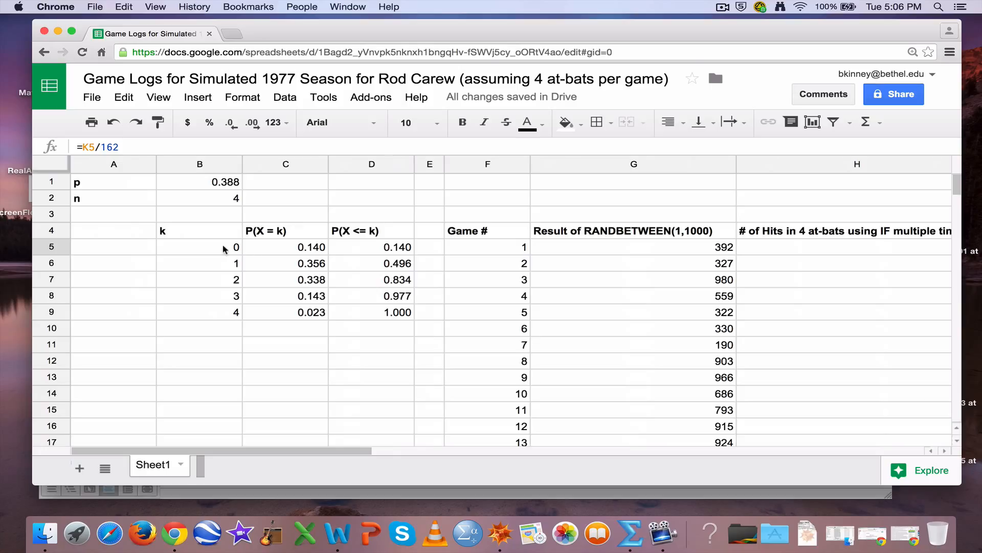
Step: Insert a column chart of P(X = k) against k from B5:C9 and move it further down the sheet
drag(223, 250, 272, 312)
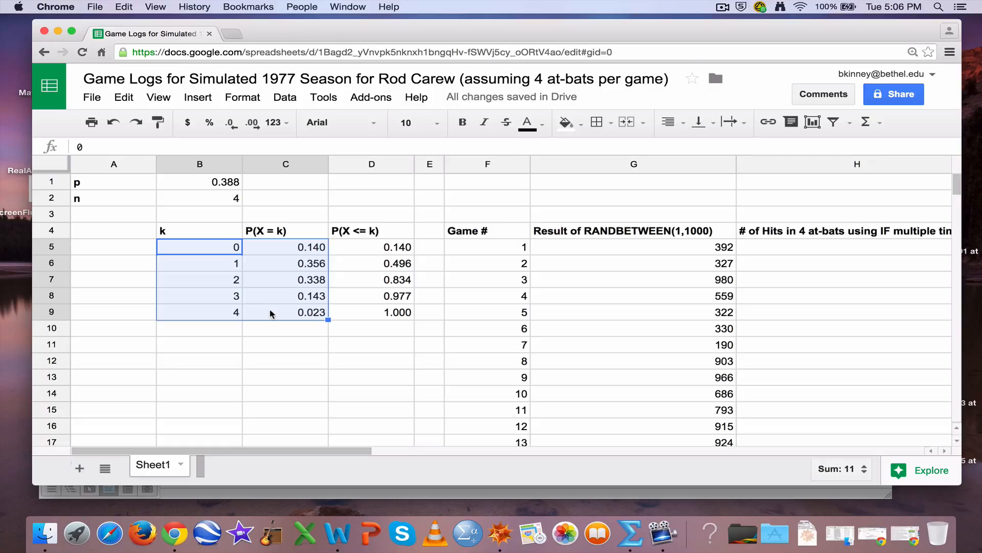
click(198, 97)
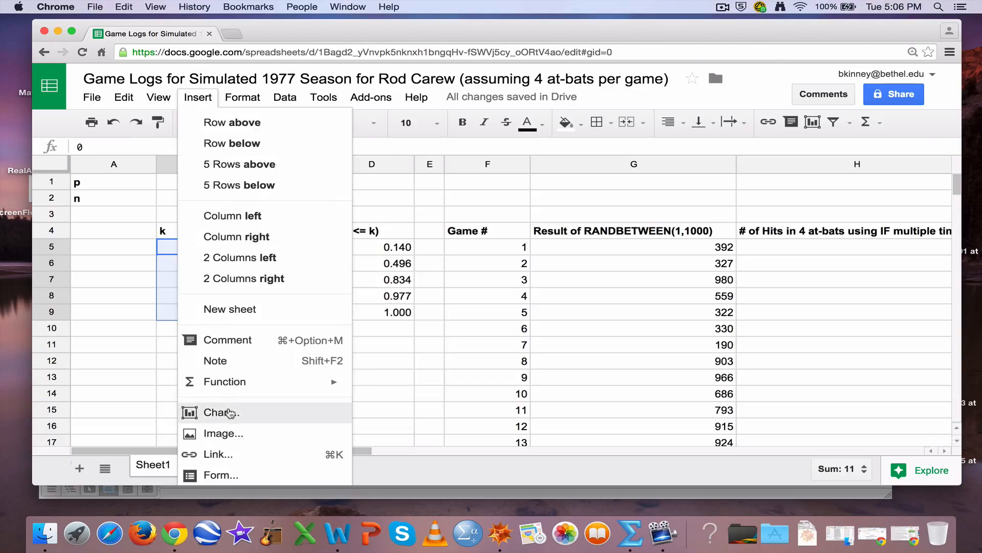
click(258, 408)
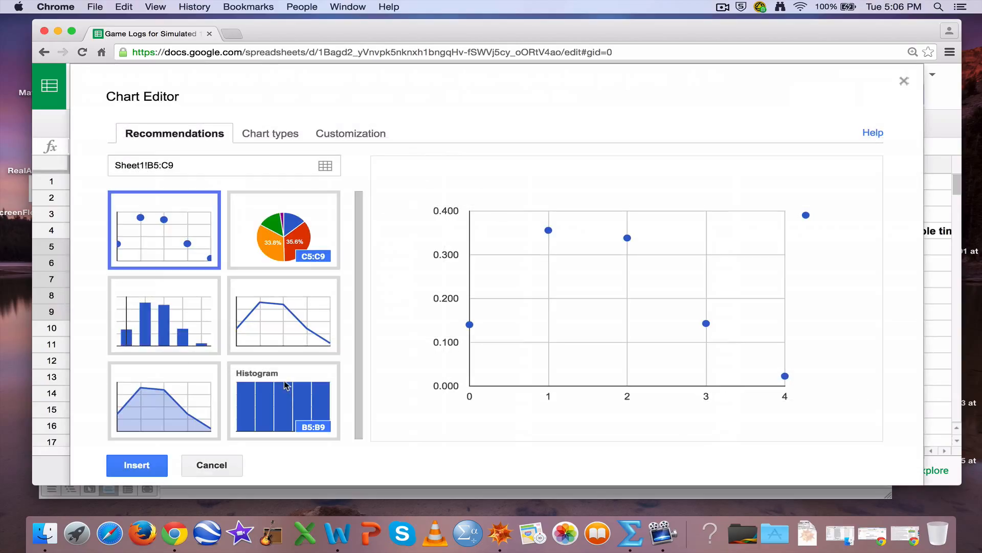
click(195, 321)
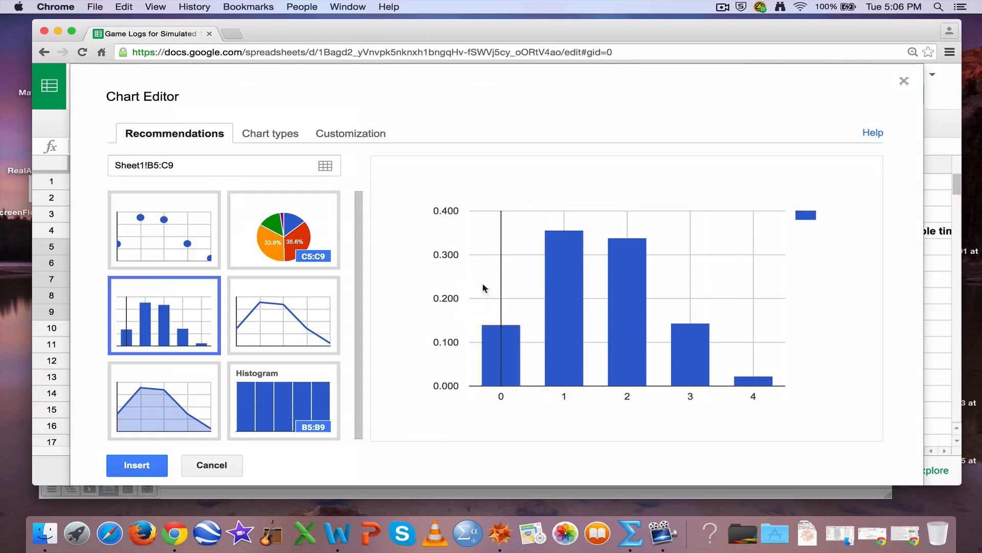
mouse_move(630, 358)
click(153, 466)
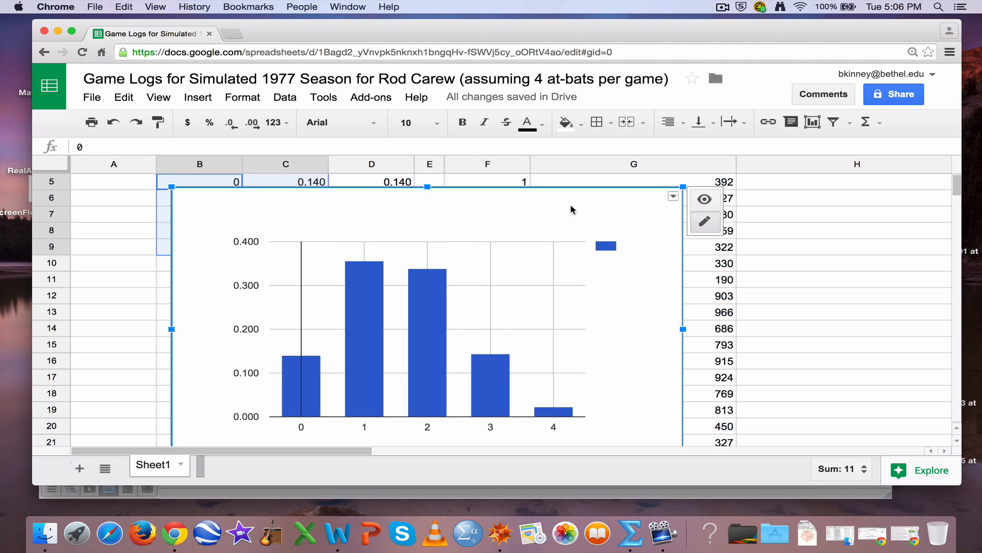
drag(564, 202, 613, 248)
click(806, 277)
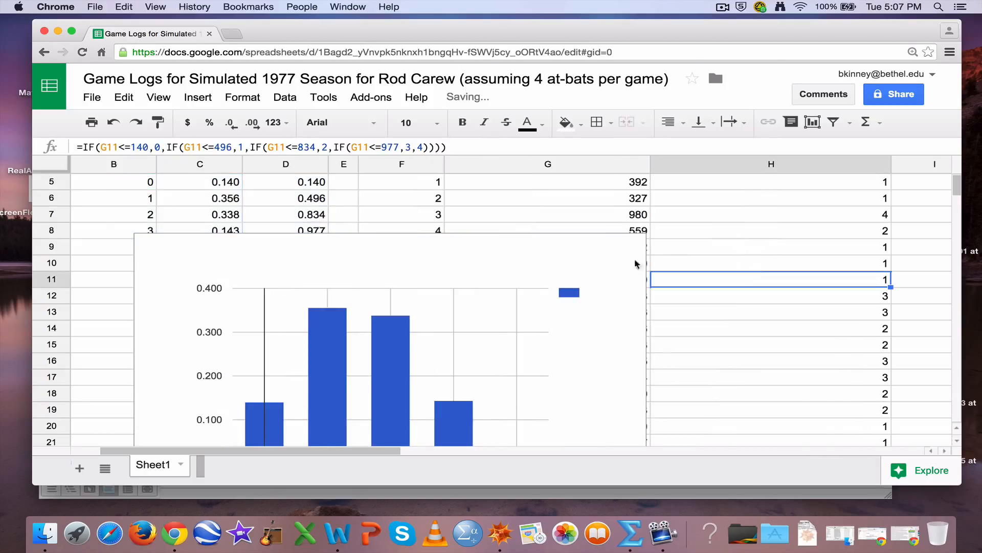
drag(102, 180, 107, 247)
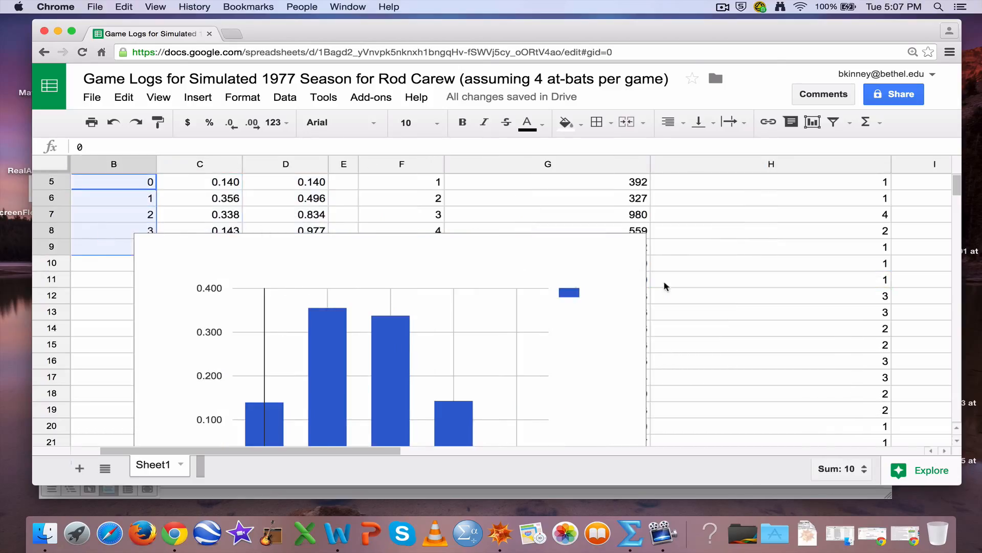
scroll(664, 281, right, 10)
drag(788, 205, 788, 266)
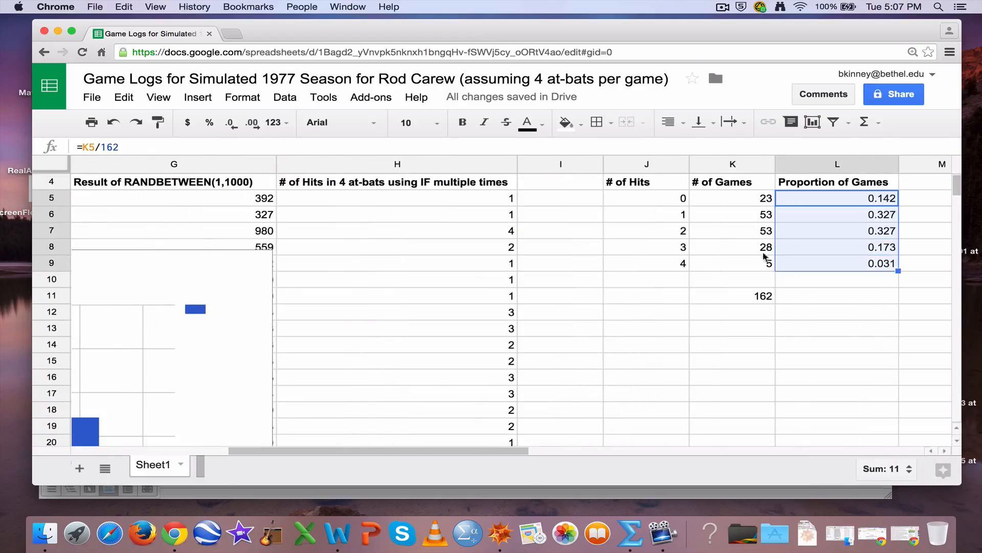
click(198, 98)
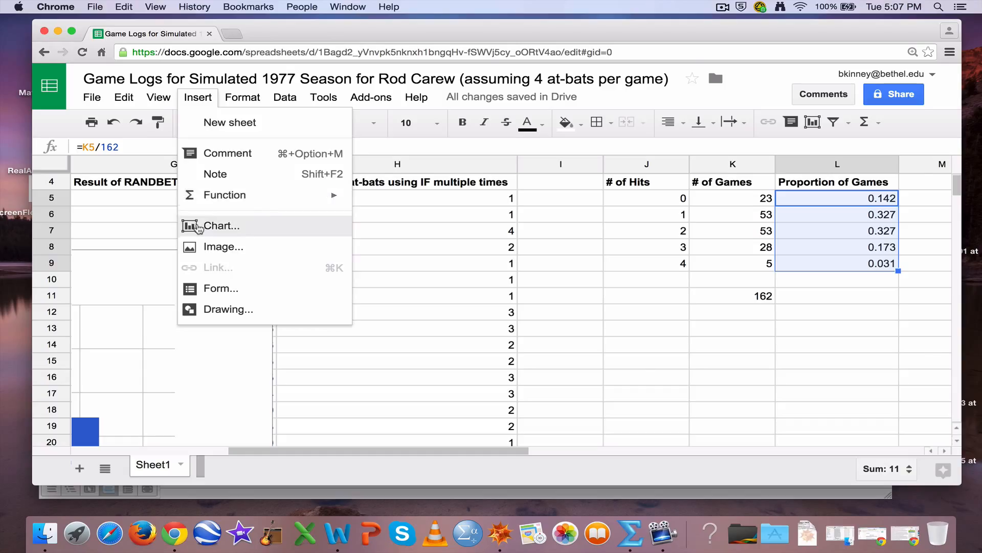
click(199, 223)
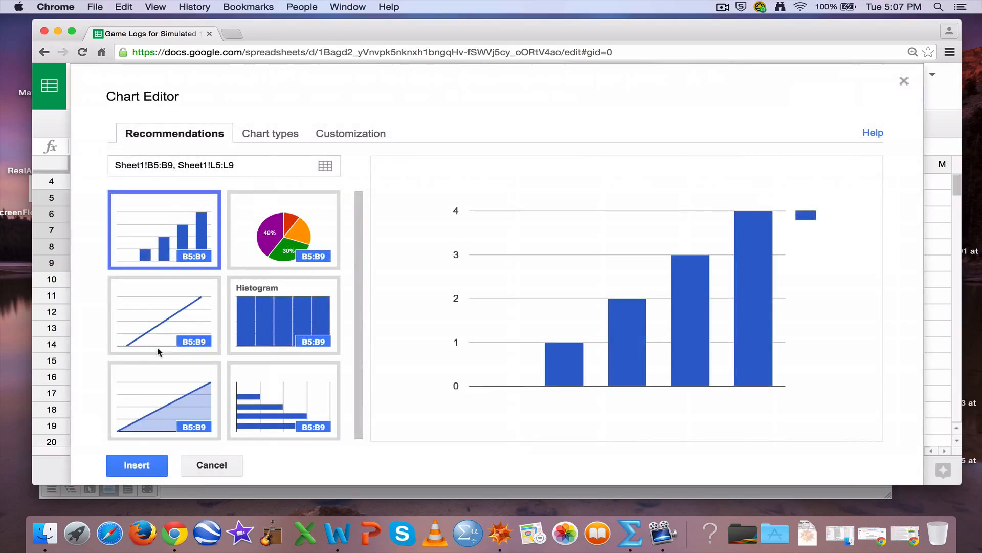
click(265, 136)
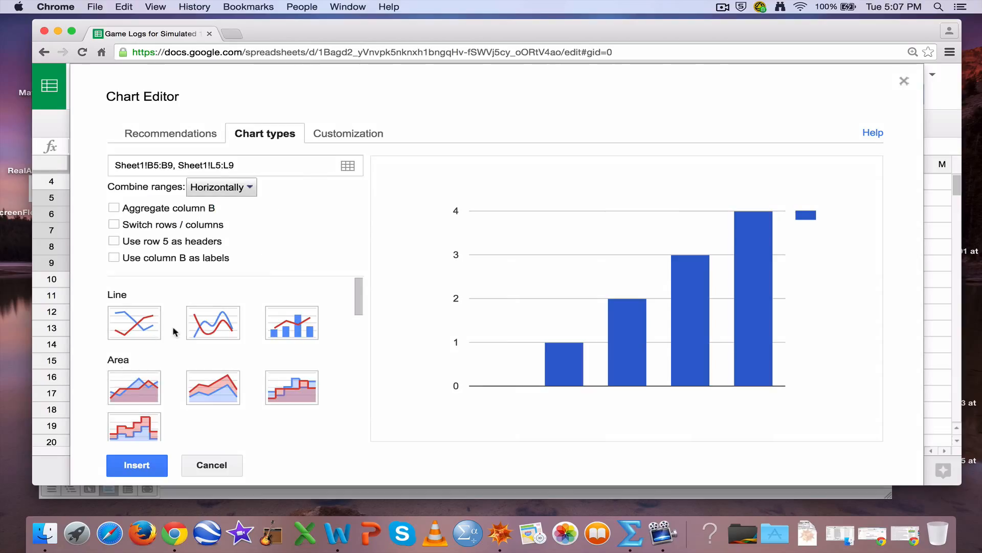
click(114, 258)
click(903, 83)
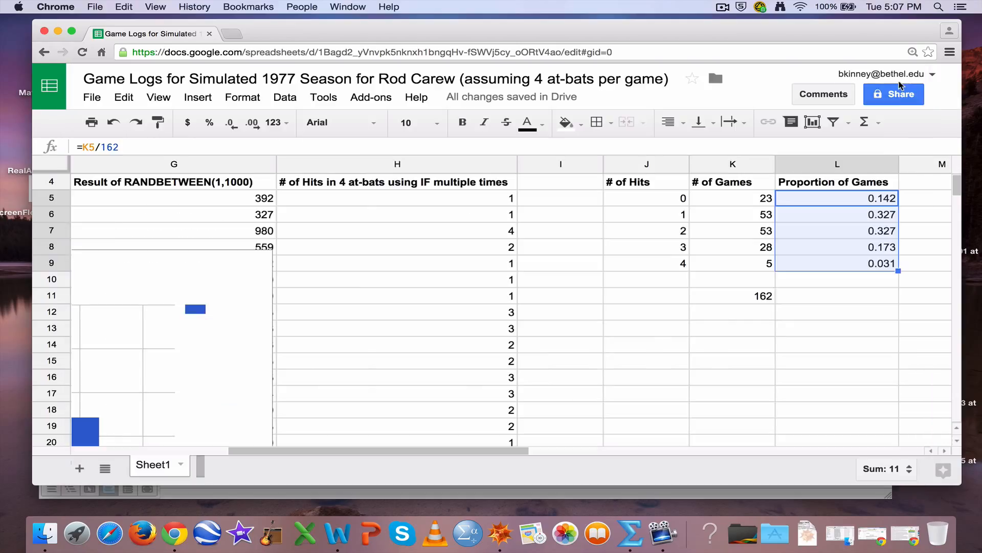
Step: Insert a column chart of the simulated Proportion of Games values in L5:L9
click(851, 300)
drag(851, 200, 845, 263)
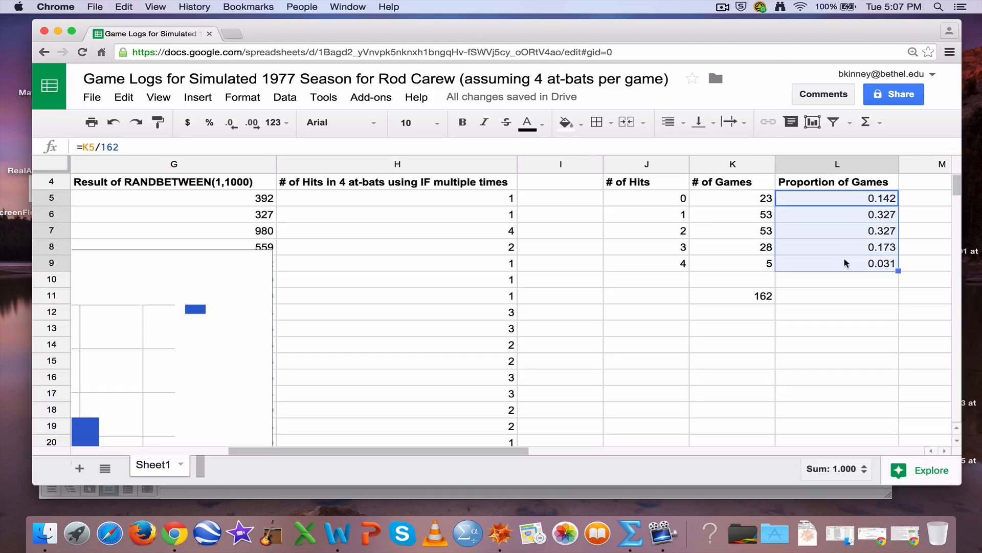
click(201, 98)
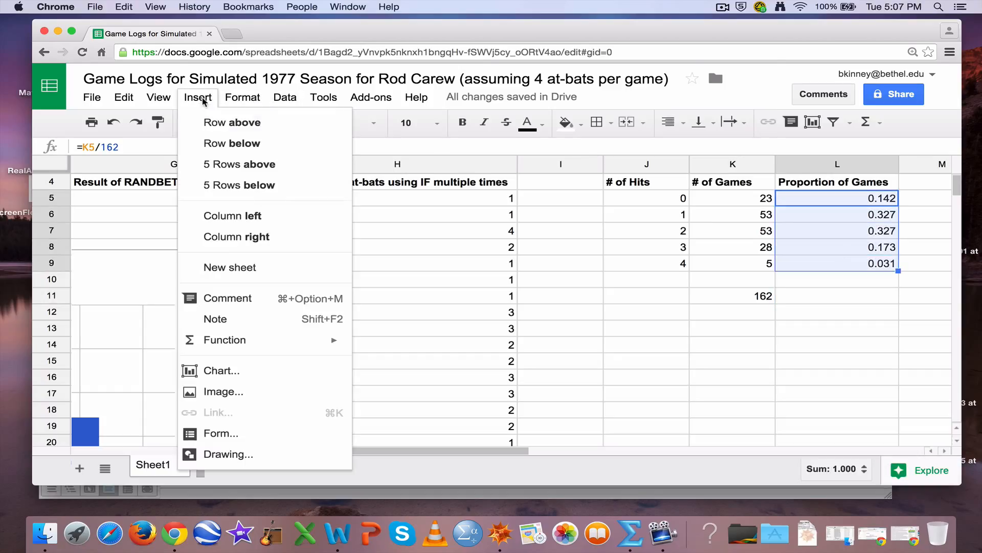
click(221, 371)
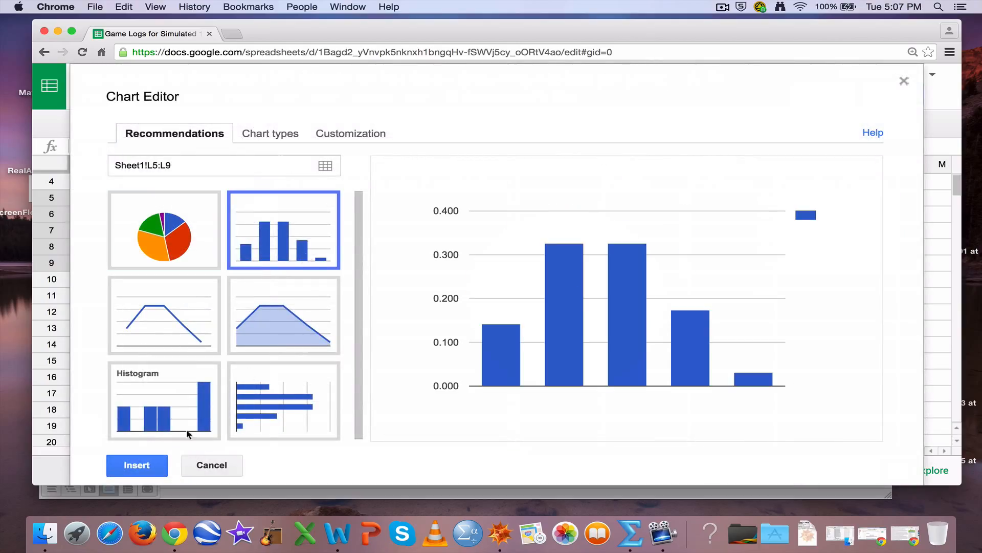
click(149, 465)
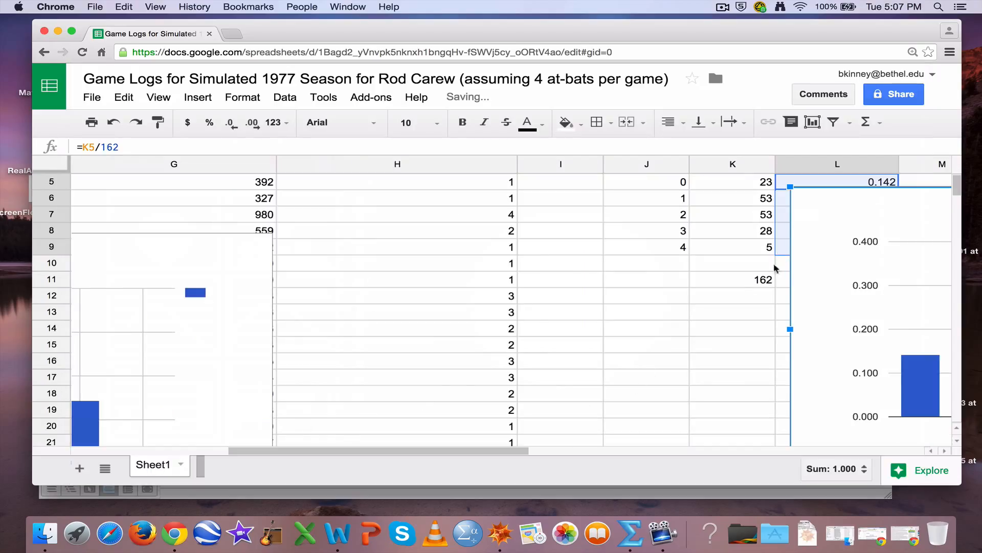
Step: Move the Proportion of Games chart directly beneath the P(X = k) chart so that the two line up for comparison
scroll(773, 273, down, 2)
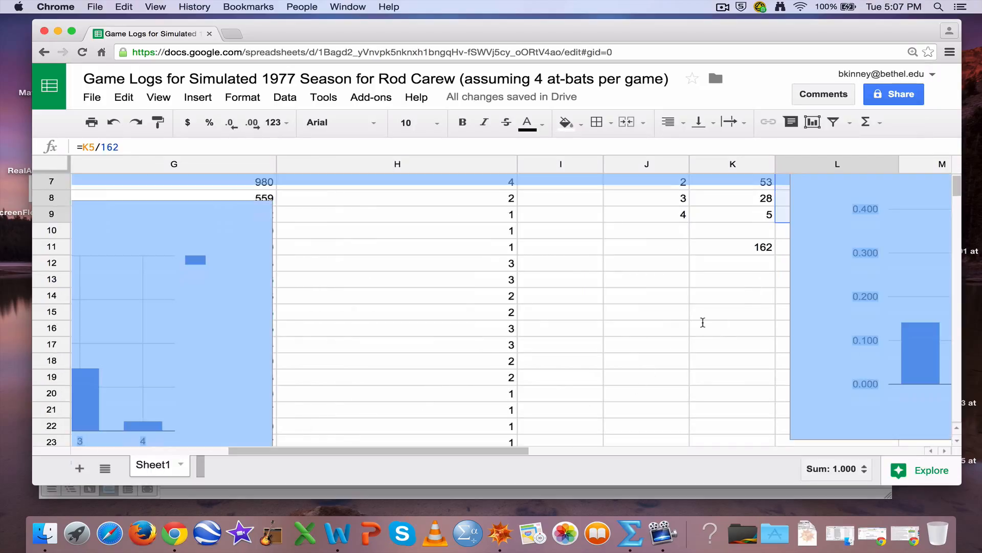
click(717, 313)
click(810, 256)
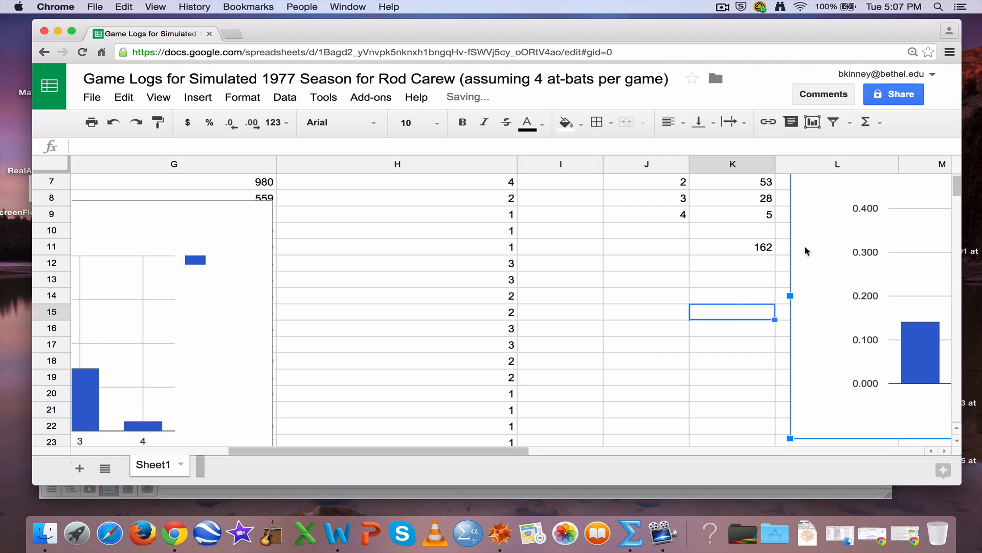
key(super+minus)
key(super+minus)
key(super+minus)
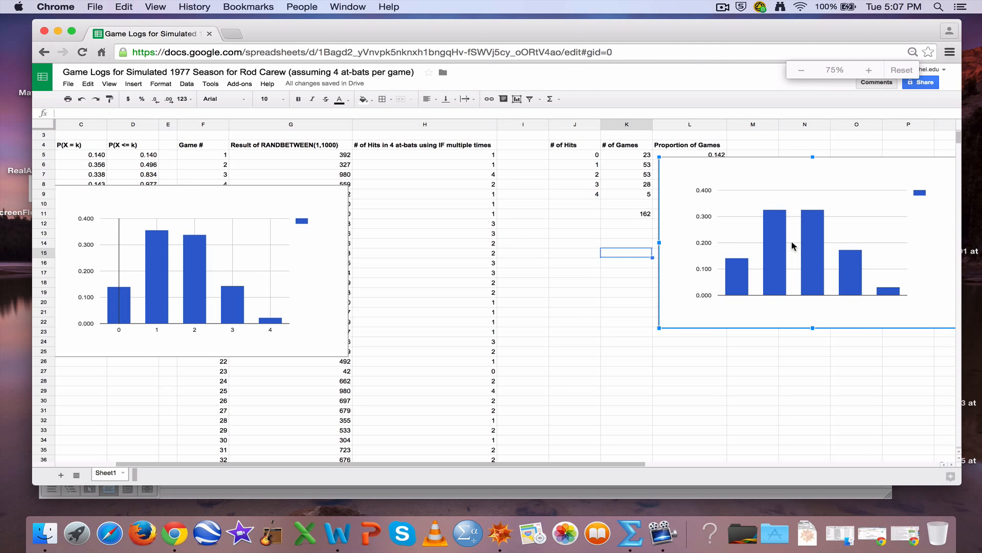
drag(808, 173, 203, 366)
scroll(413, 327, down, 3)
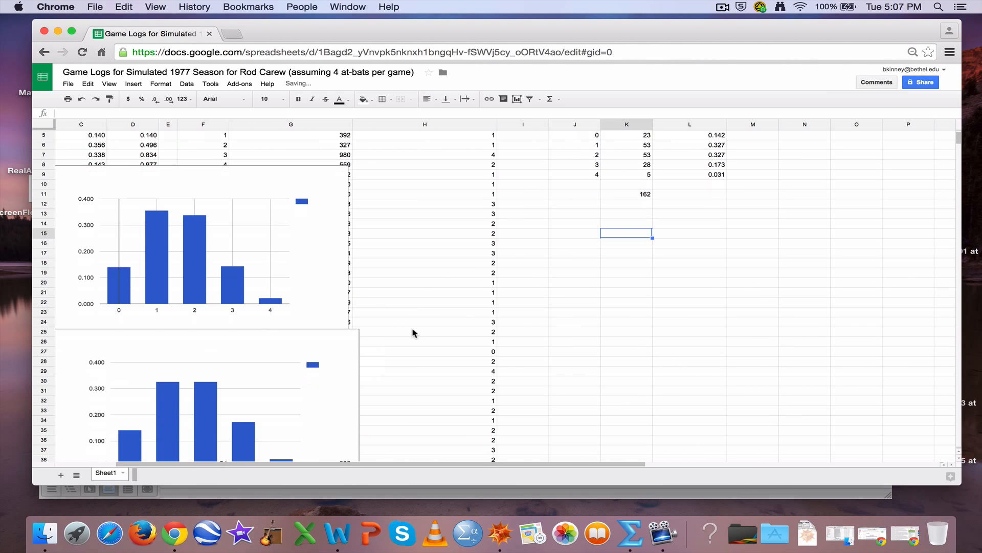
click(313, 306)
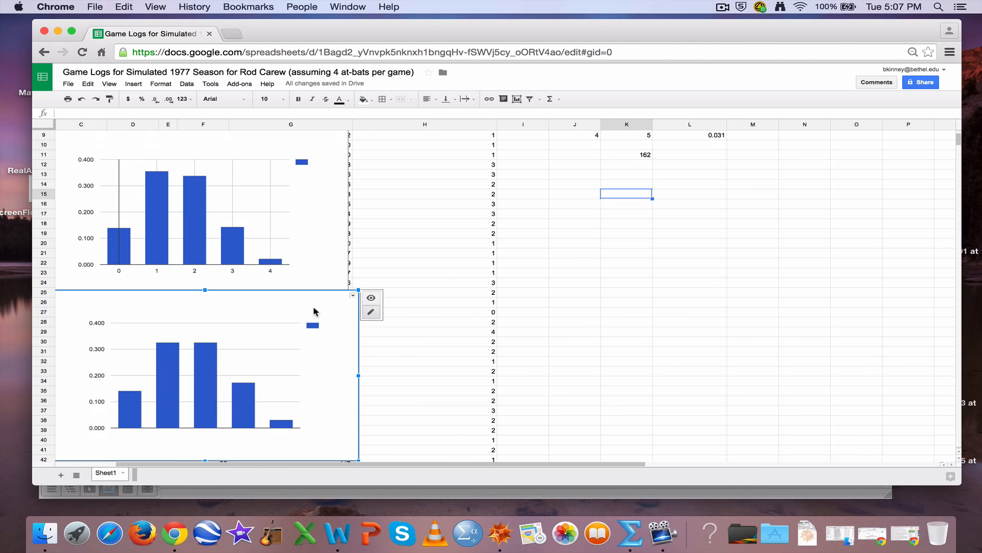
drag(307, 308, 309, 316)
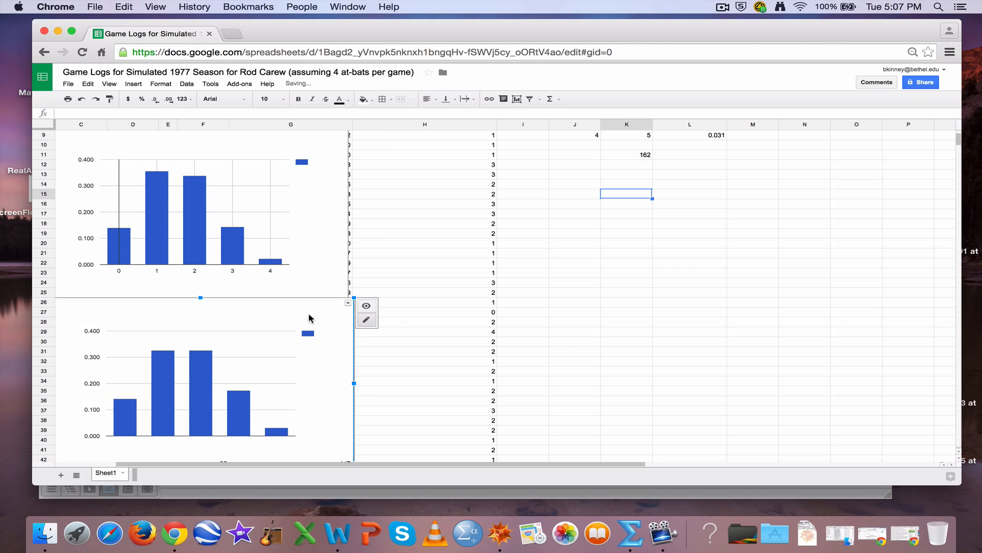
Step: Copy the RANDBETWEEN(1,1000) formula from G5 into G6 to regenerate the simulated season, keeping both charts in view
scroll(411, 279, up, 2)
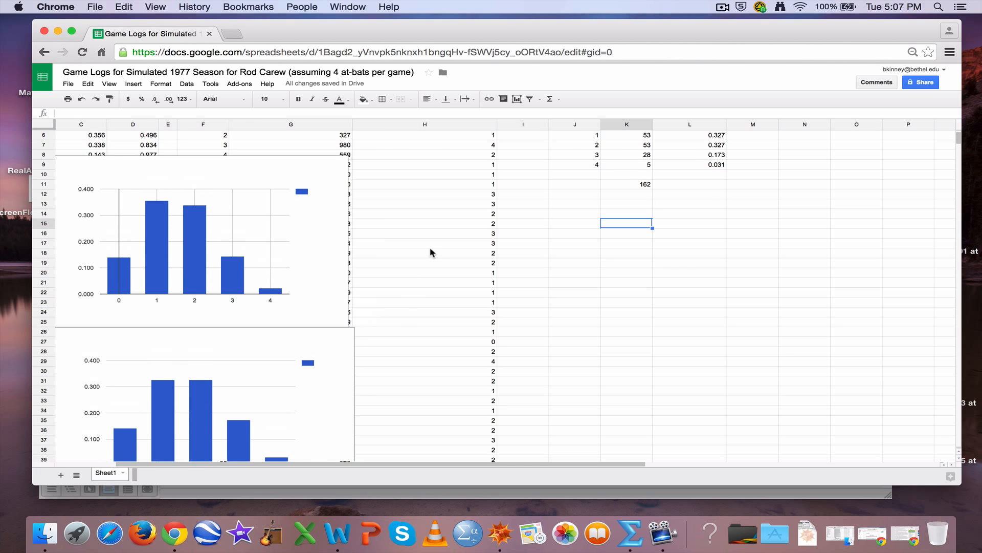
scroll(429, 246, up, 2)
click(342, 168)
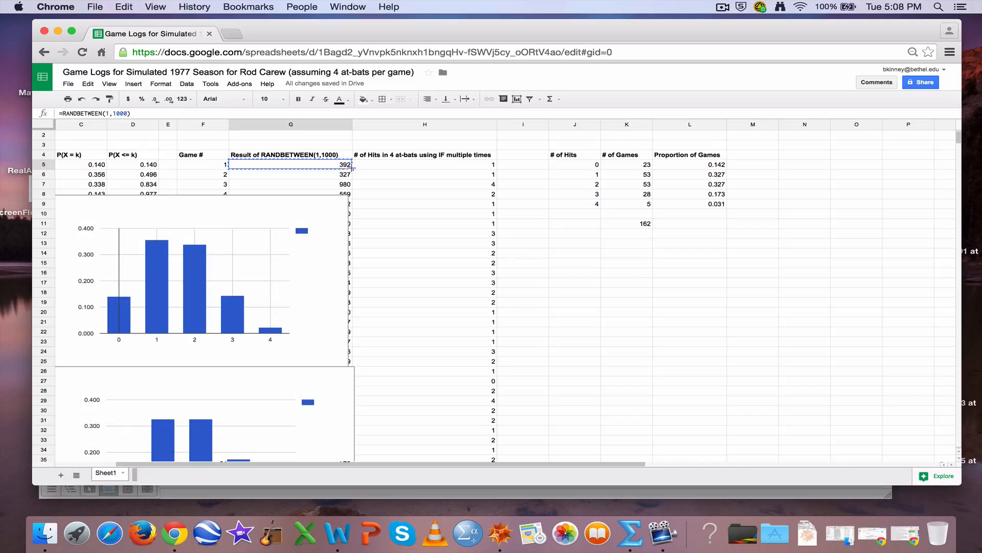
scroll(352, 168, down, 2)
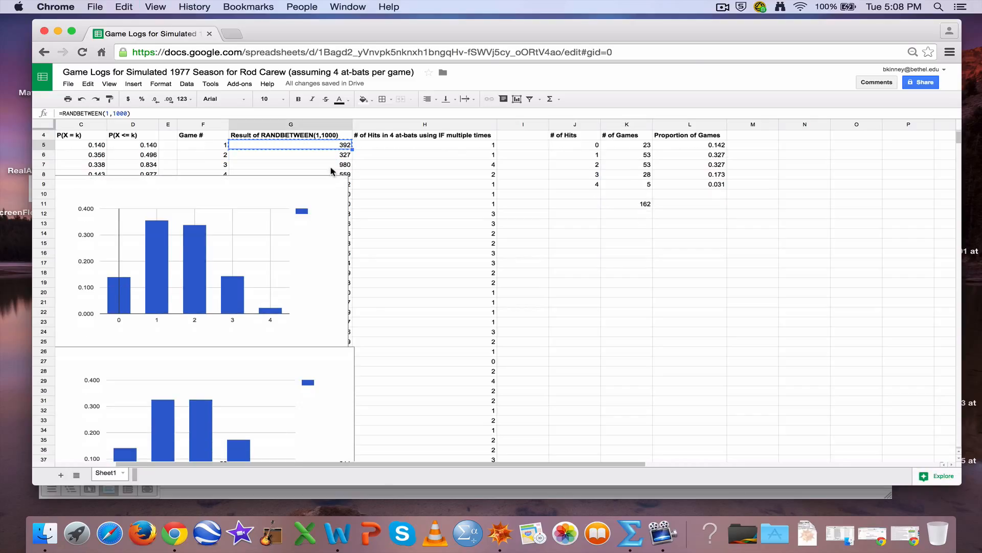
key(Down)
scroll(379, 295, down, 3)
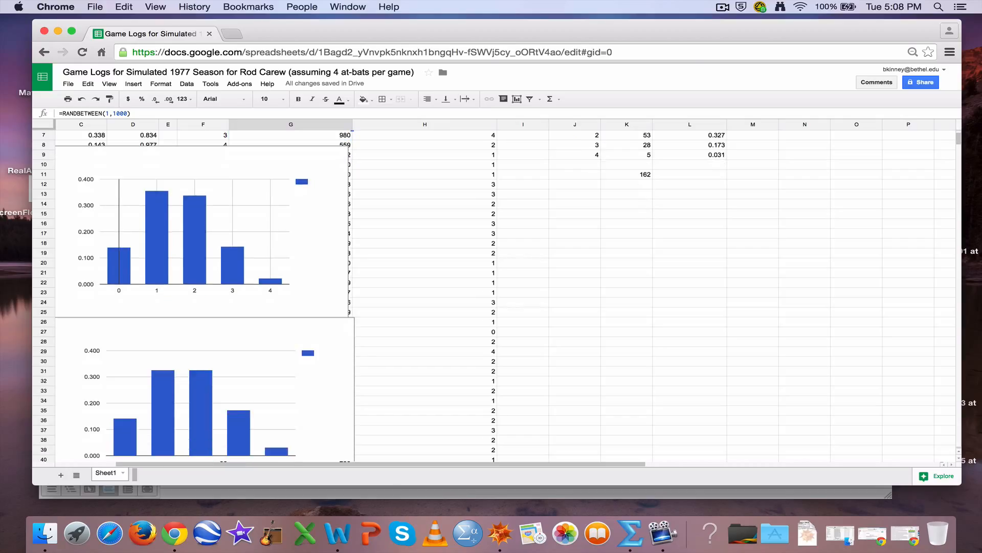
key(super+v)
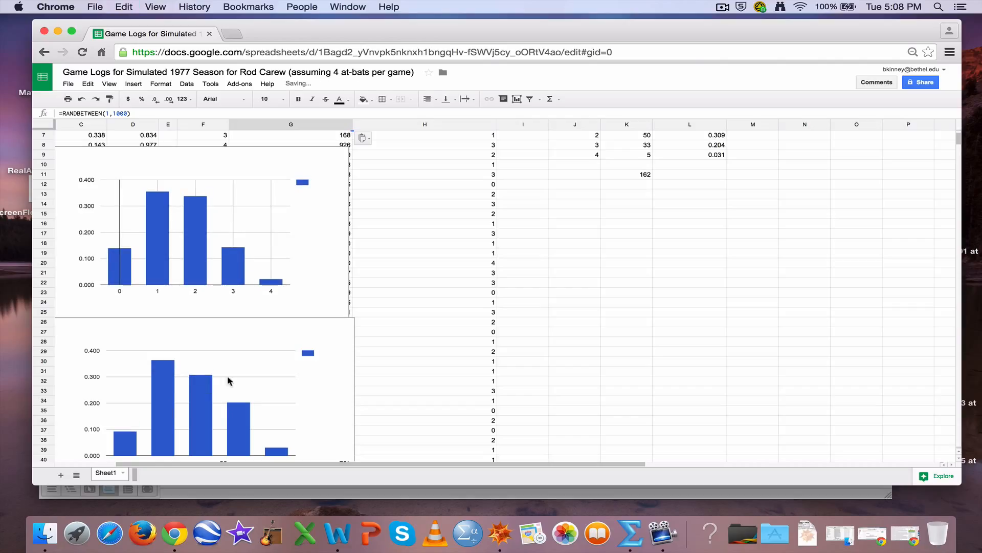